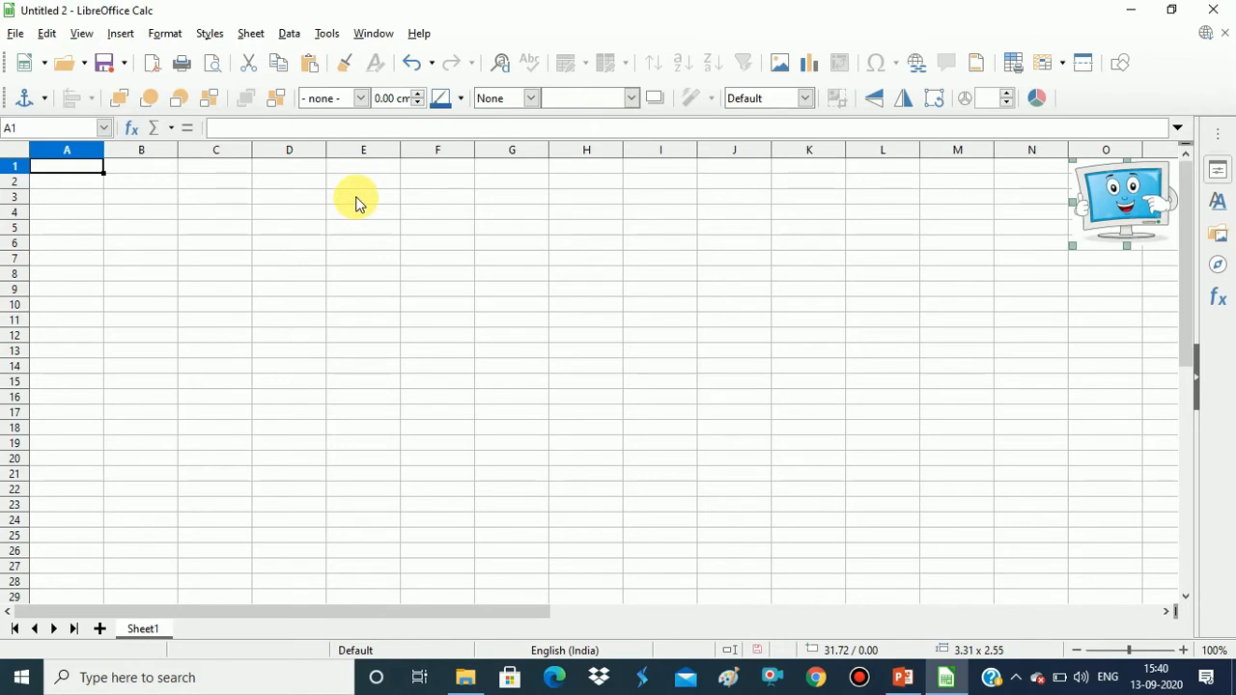
Enter the values 2.3, 4.56 and 7.8888 in cells B2 to B4
left_click(134, 181)
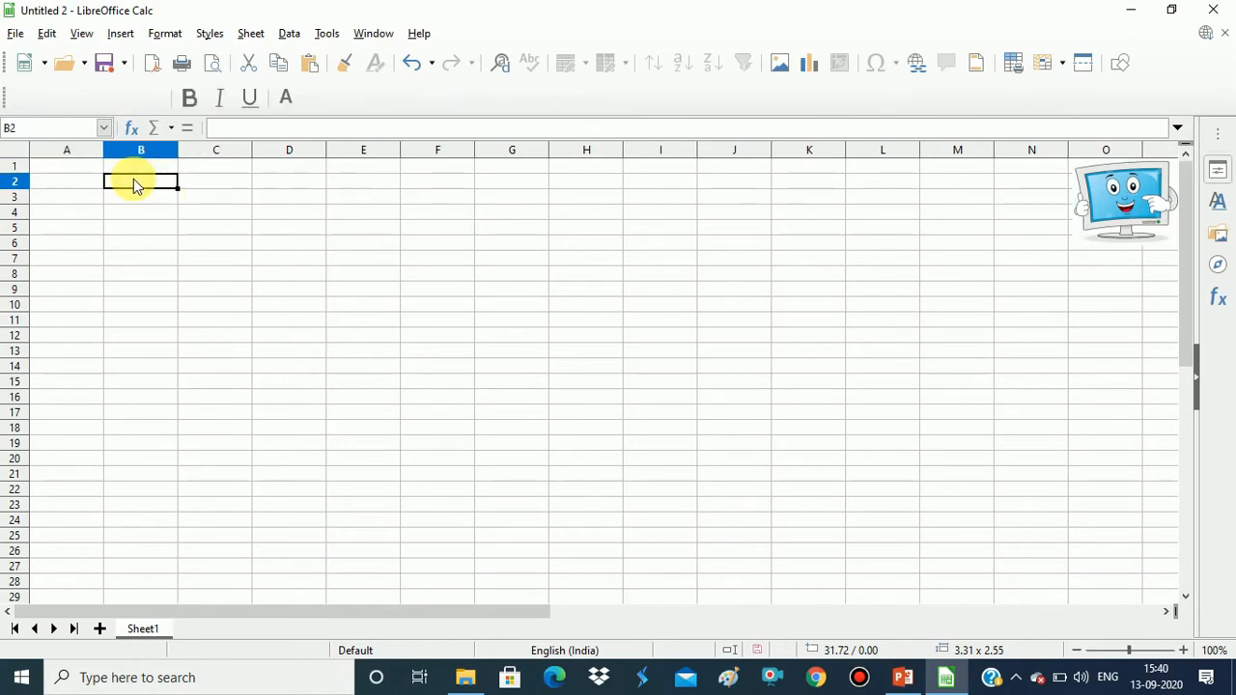
type("2.3")
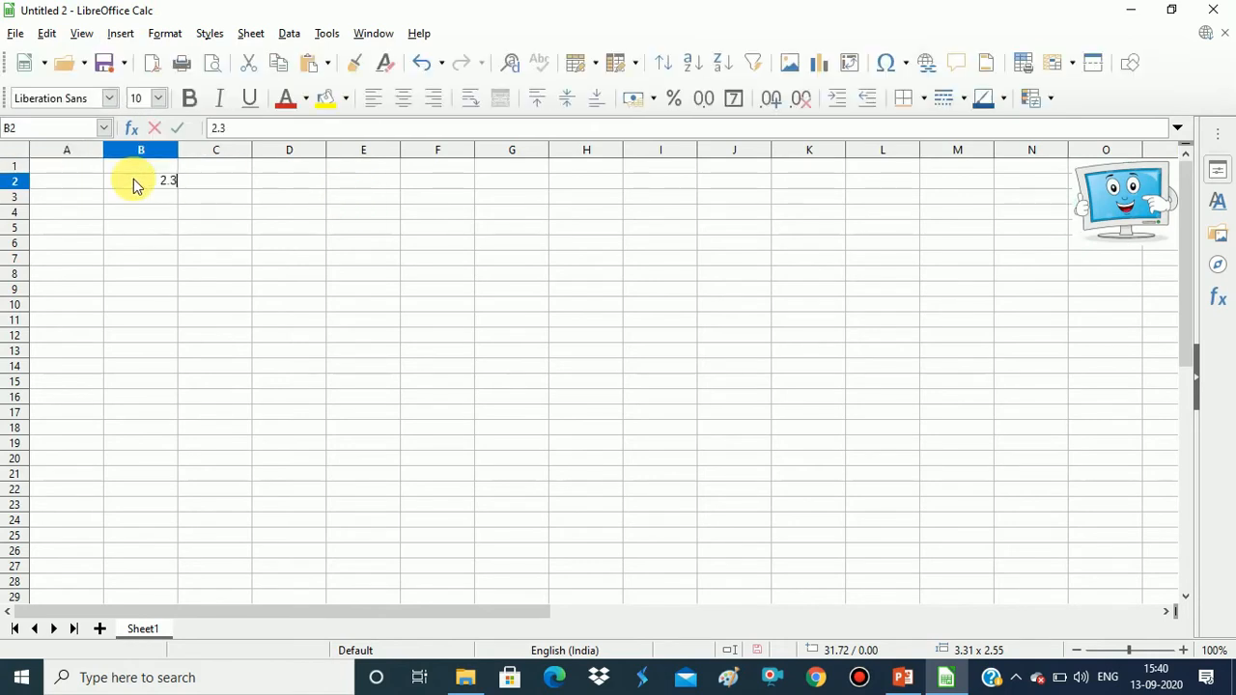
key("Return")
type("4.56")
key("Return")
type("7.8888")
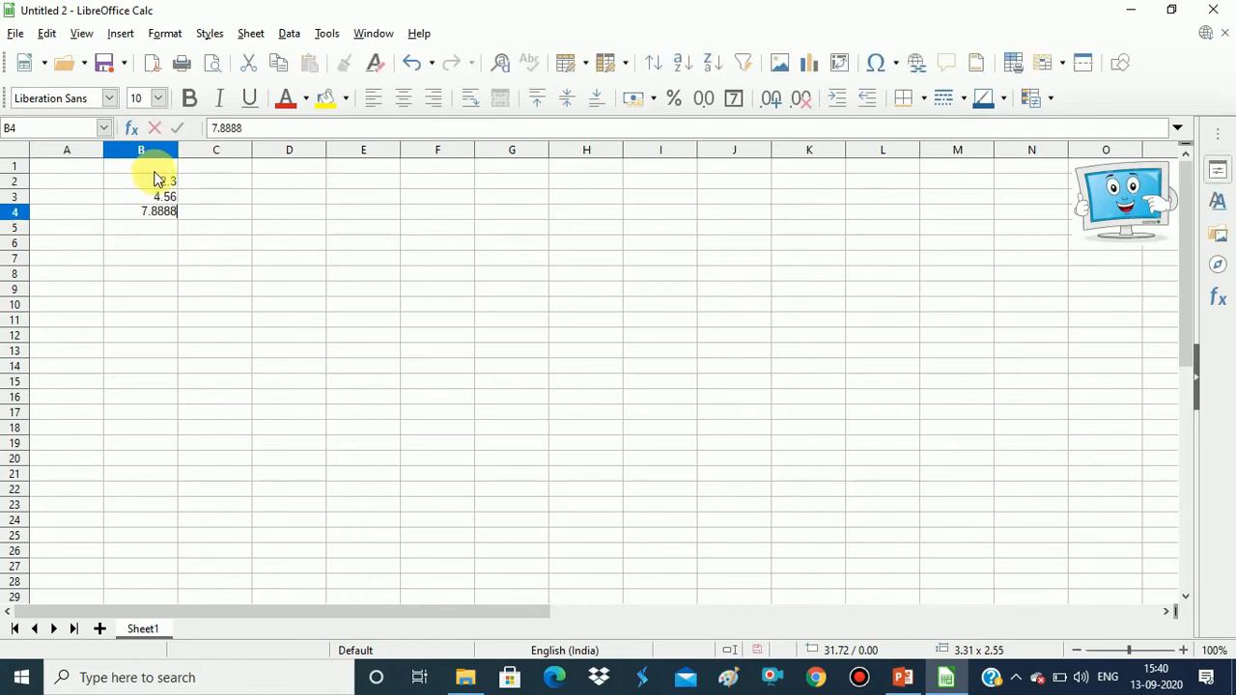
left_click(154, 169)
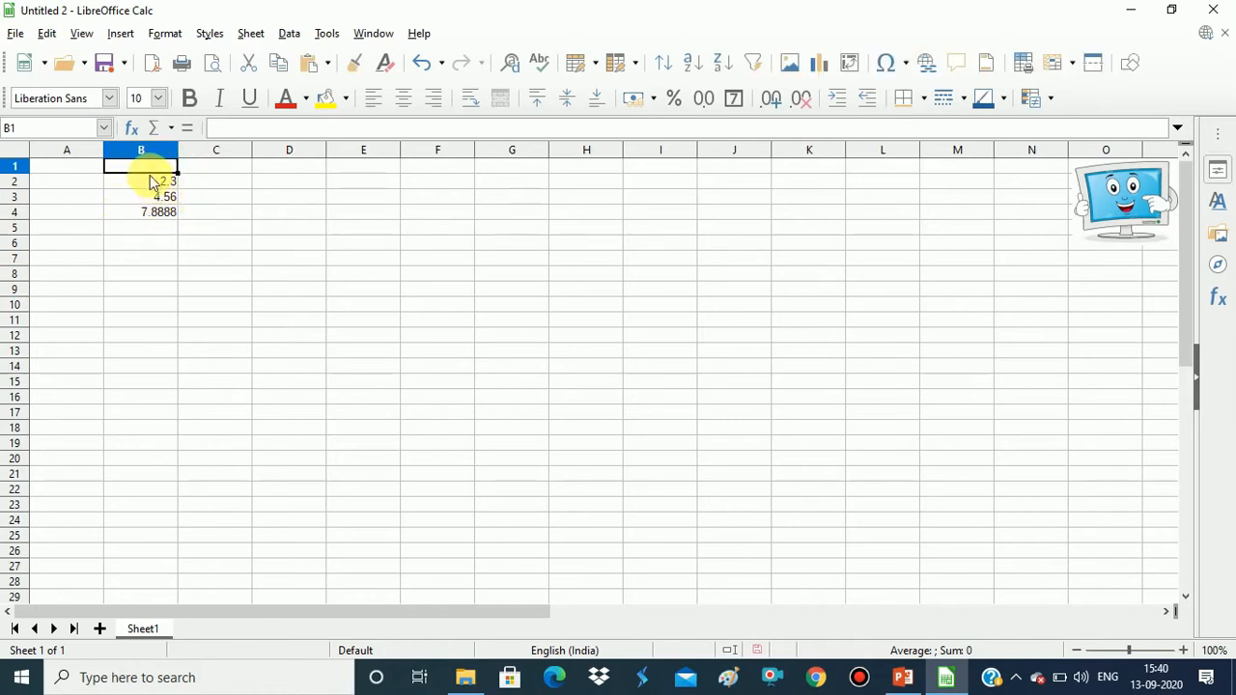
Open the cell formatting settings for the range B2:B4
left_click_drag(146, 182, 149, 215)
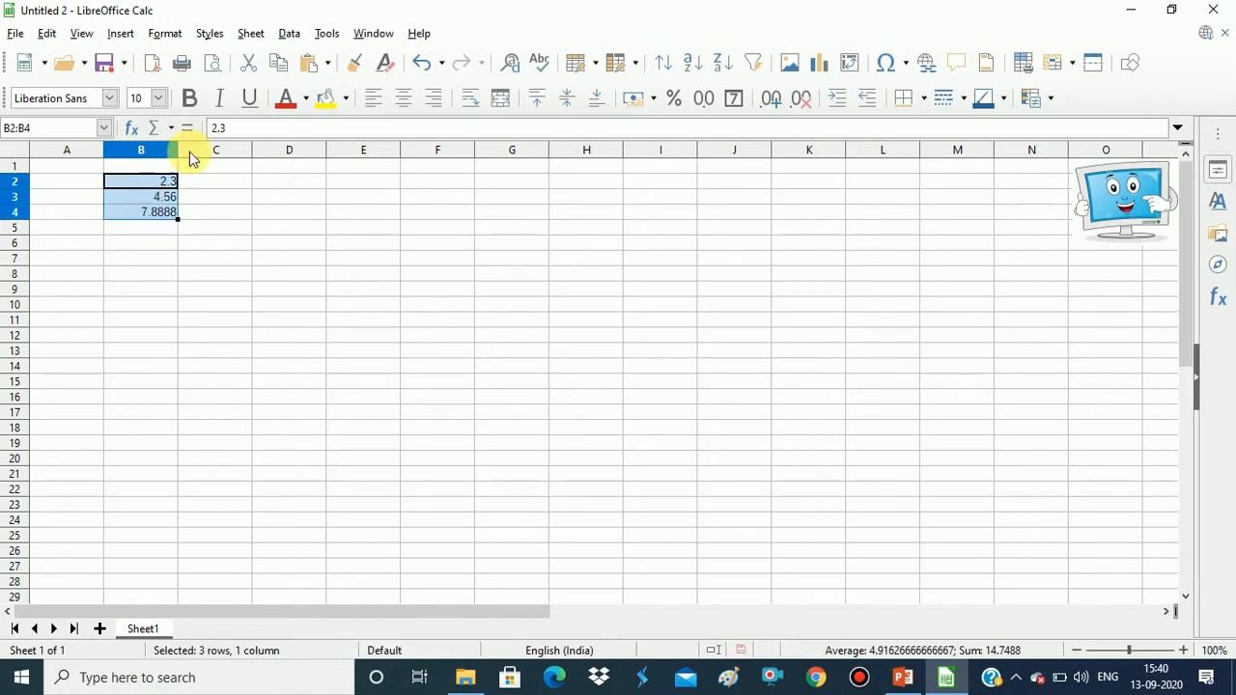
left_click(167, 34)
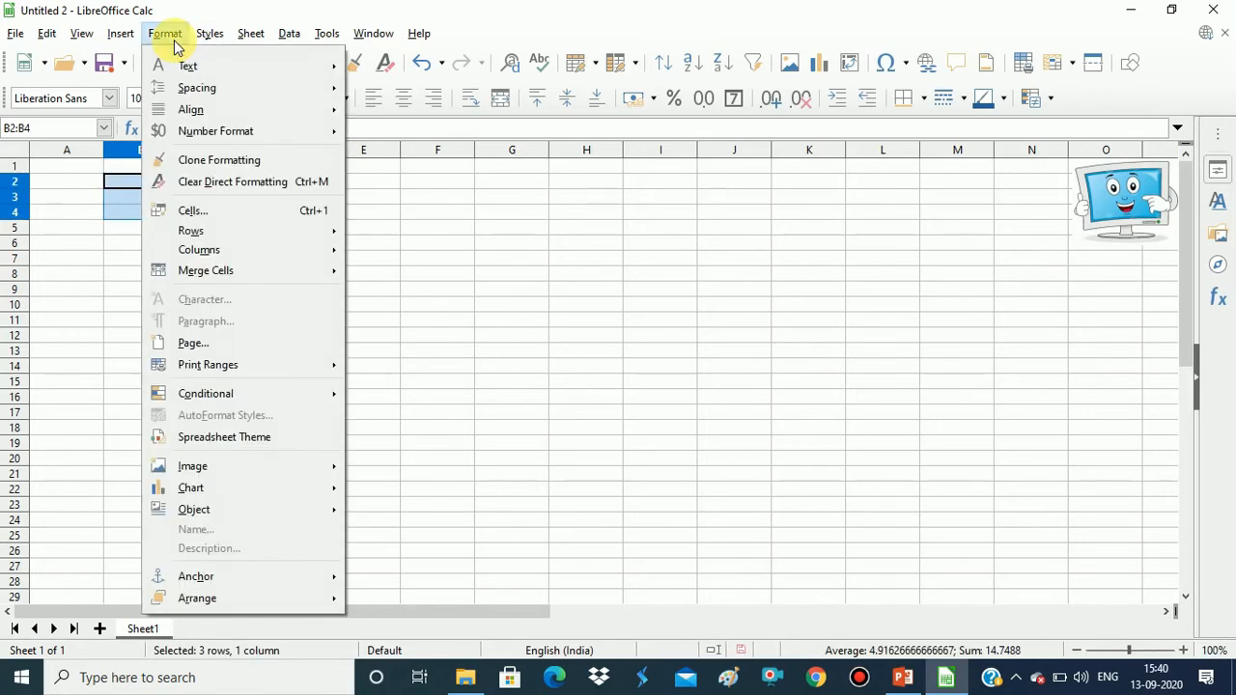
left_click(187, 210)
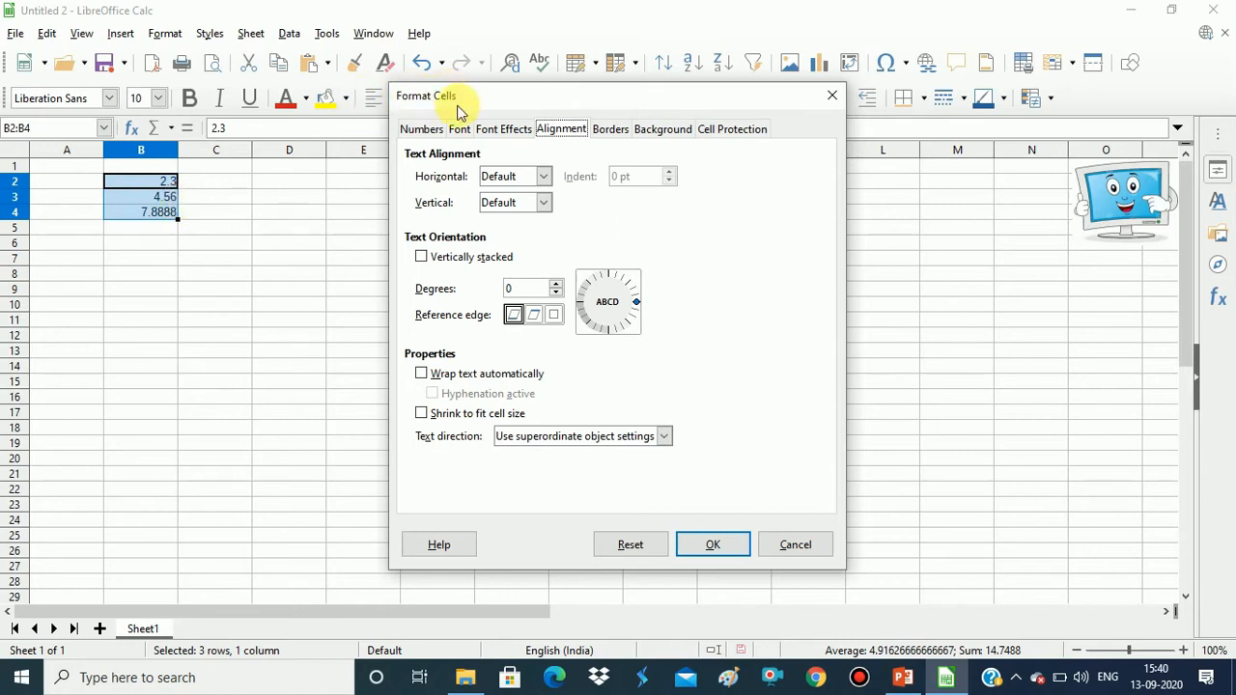
Look through the number, font, font effects, alignment, borders, background and cell protection settings for the selected cells
left_click(424, 130)
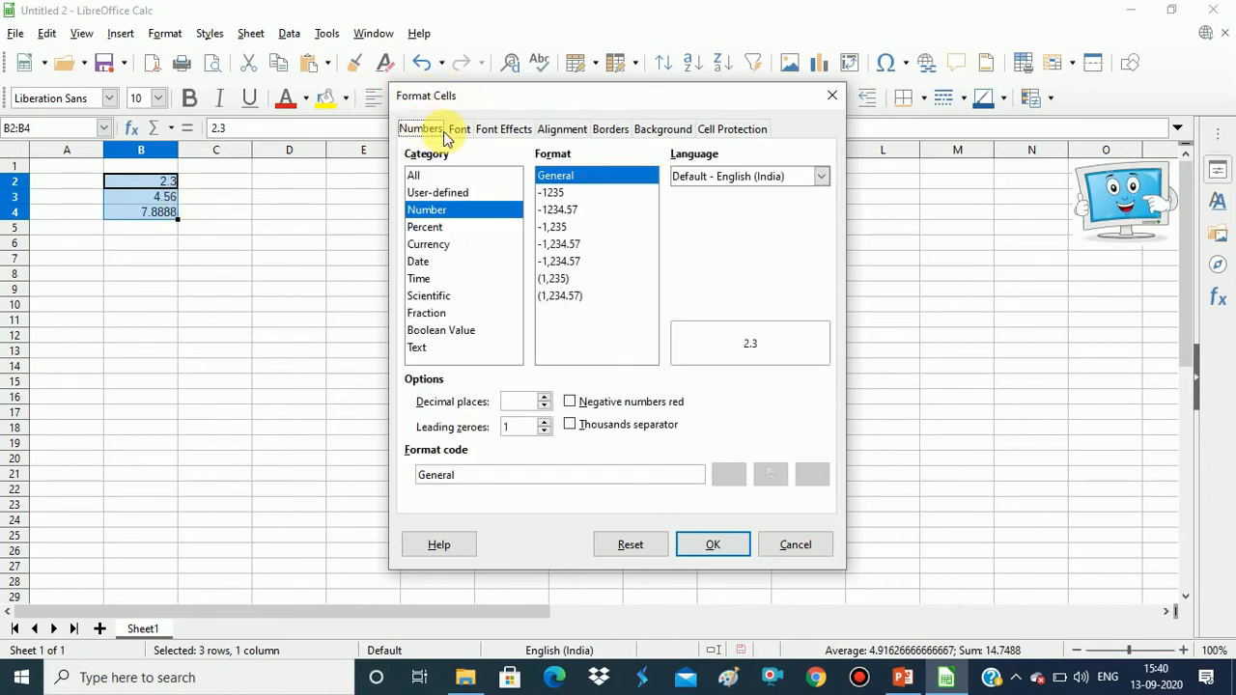
left_click(464, 135)
left_click(505, 135)
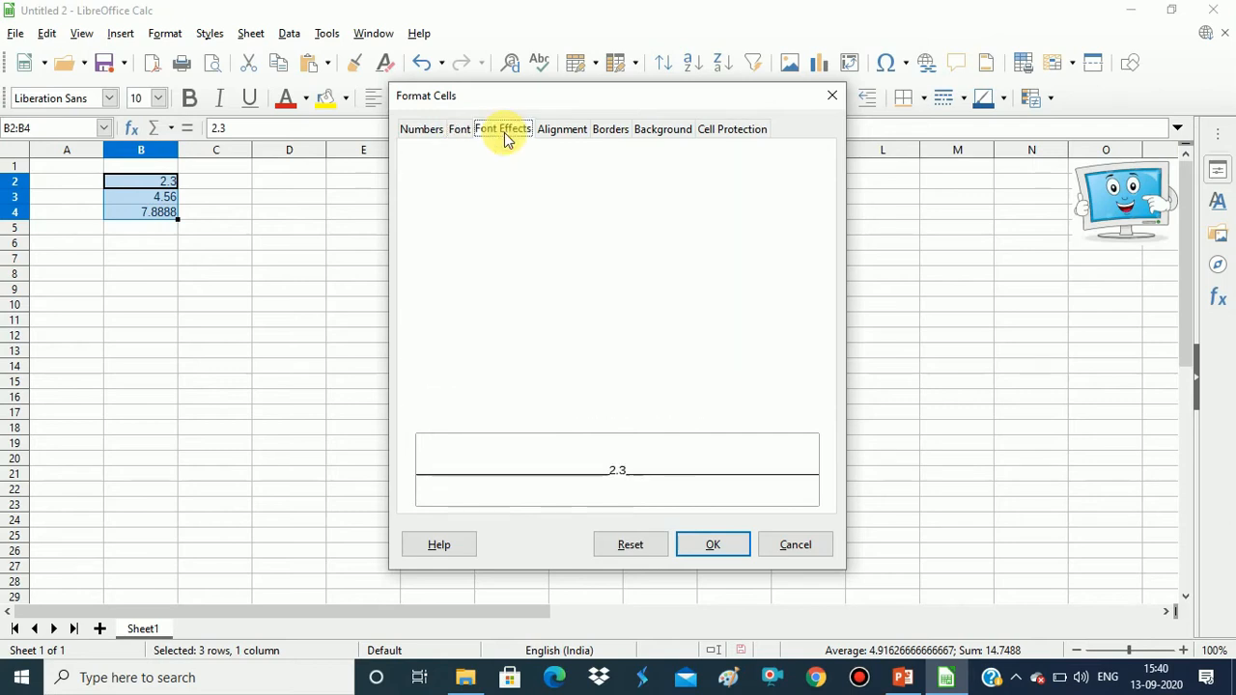
left_click(585, 131)
left_click(612, 131)
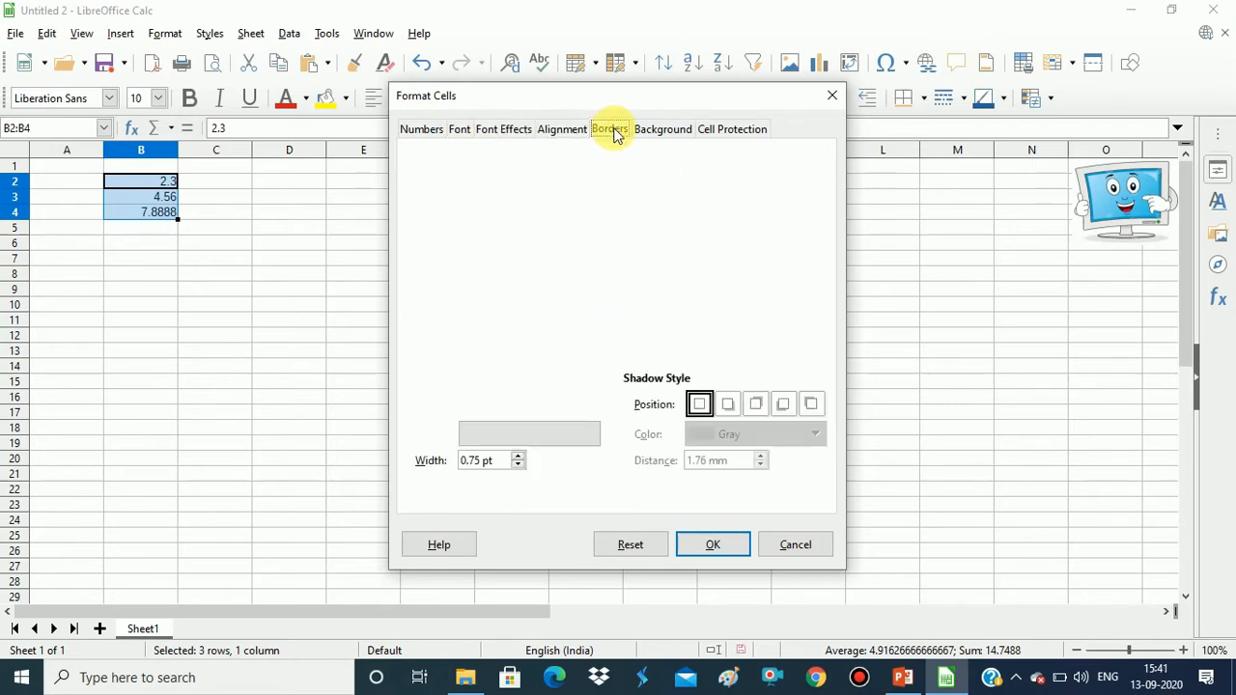
left_click(656, 131)
left_click(734, 128)
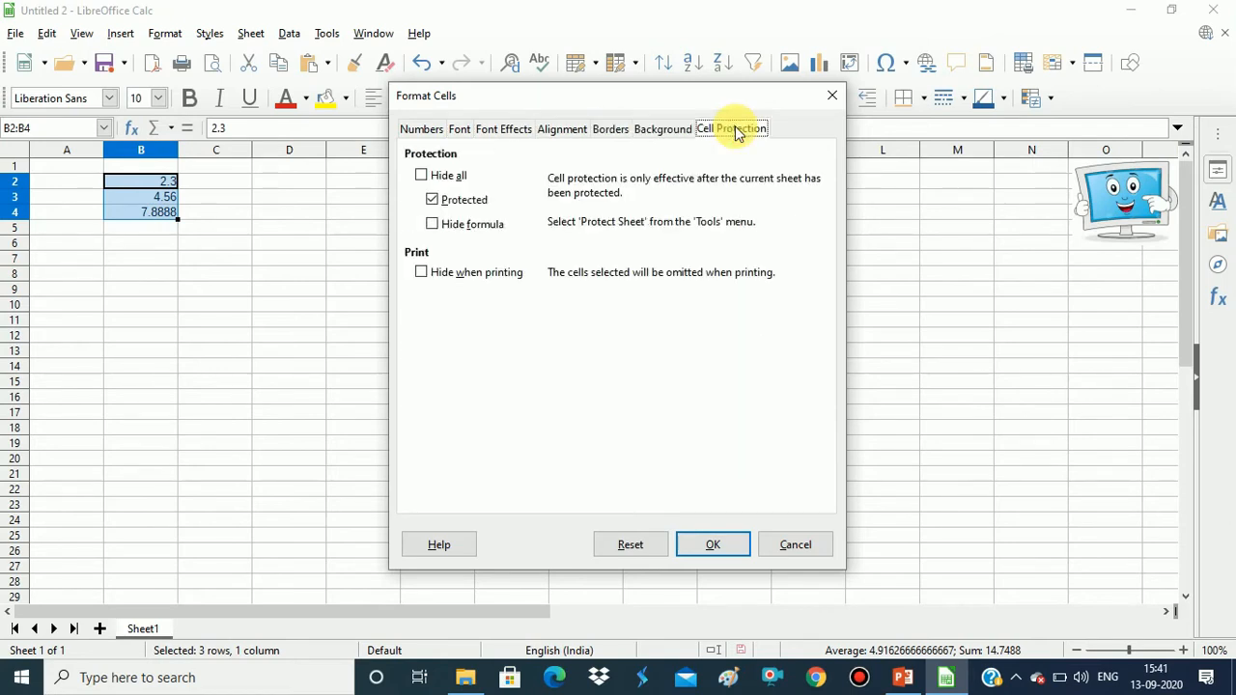
Set the number format of the selected cells to 3 decimal places
left_click(434, 133)
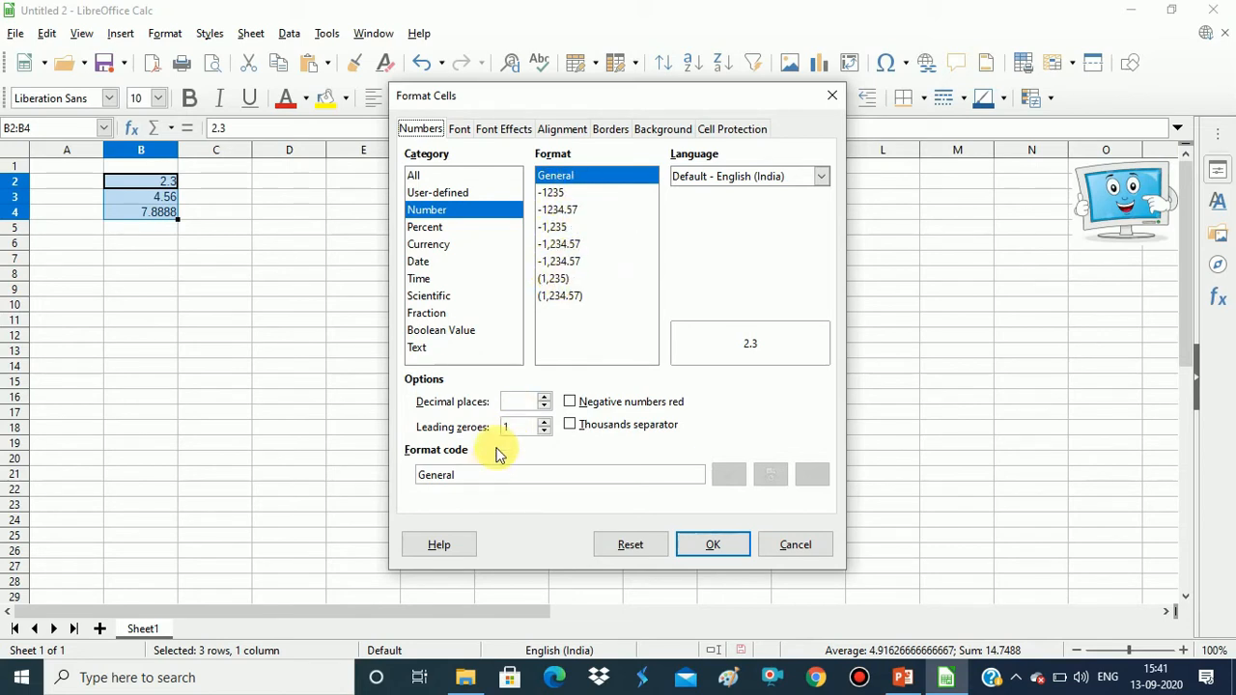
left_click(545, 397)
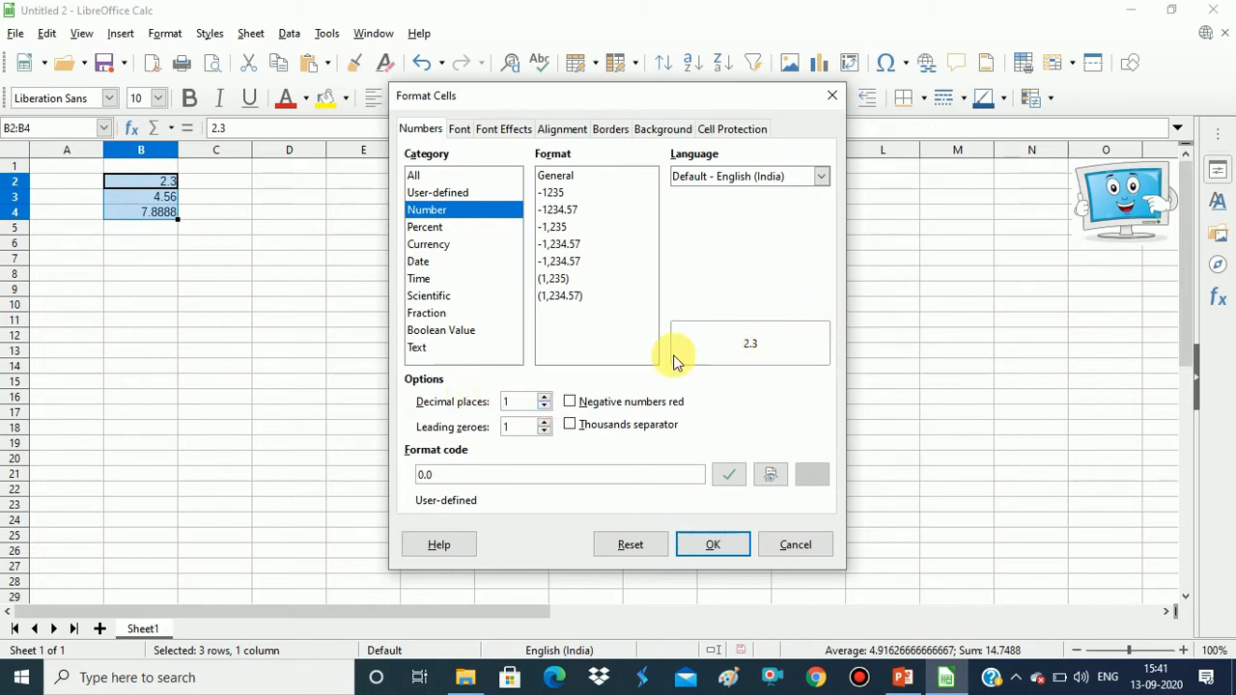
left_click(544, 398)
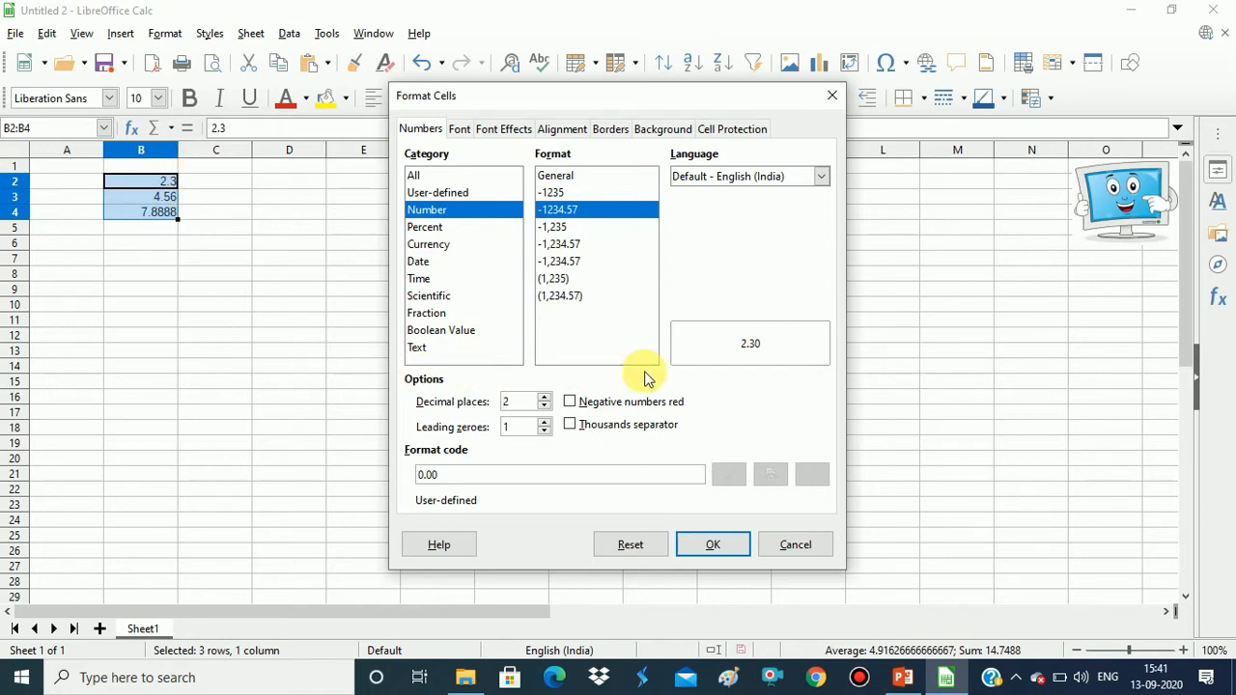
left_click(543, 397)
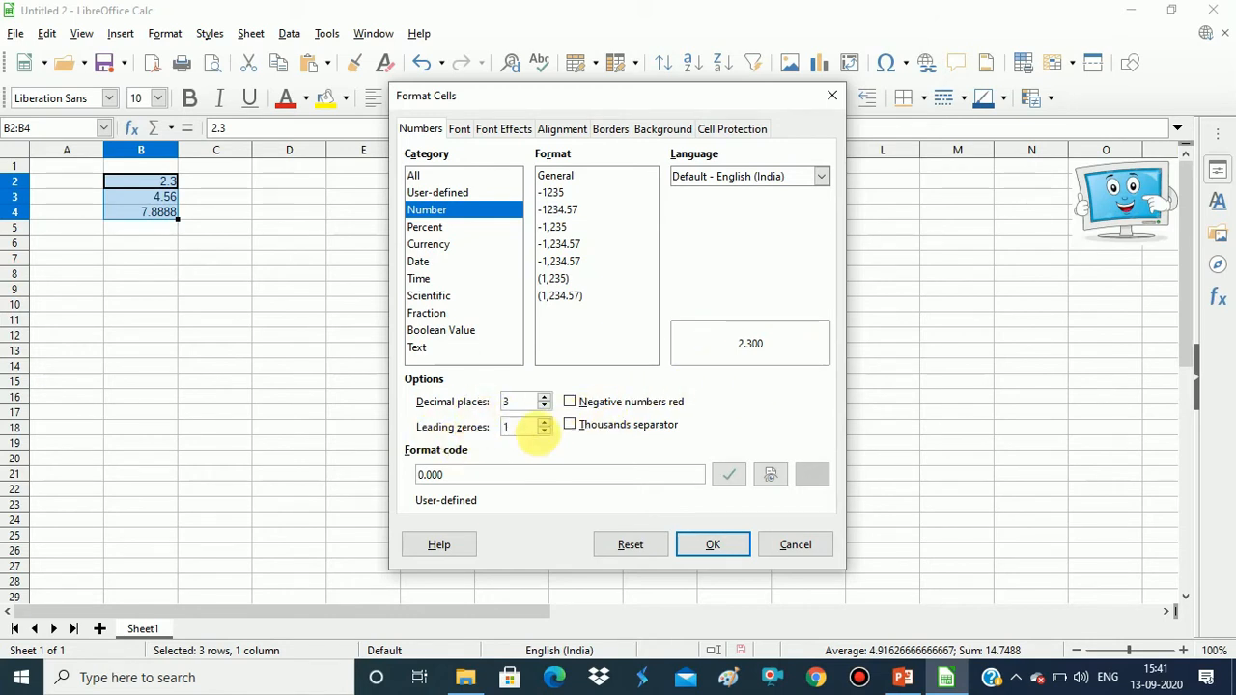
Try raising the leading zeroes of the number format to 4
left_click(544, 432)
left_click(543, 425)
left_click(545, 422)
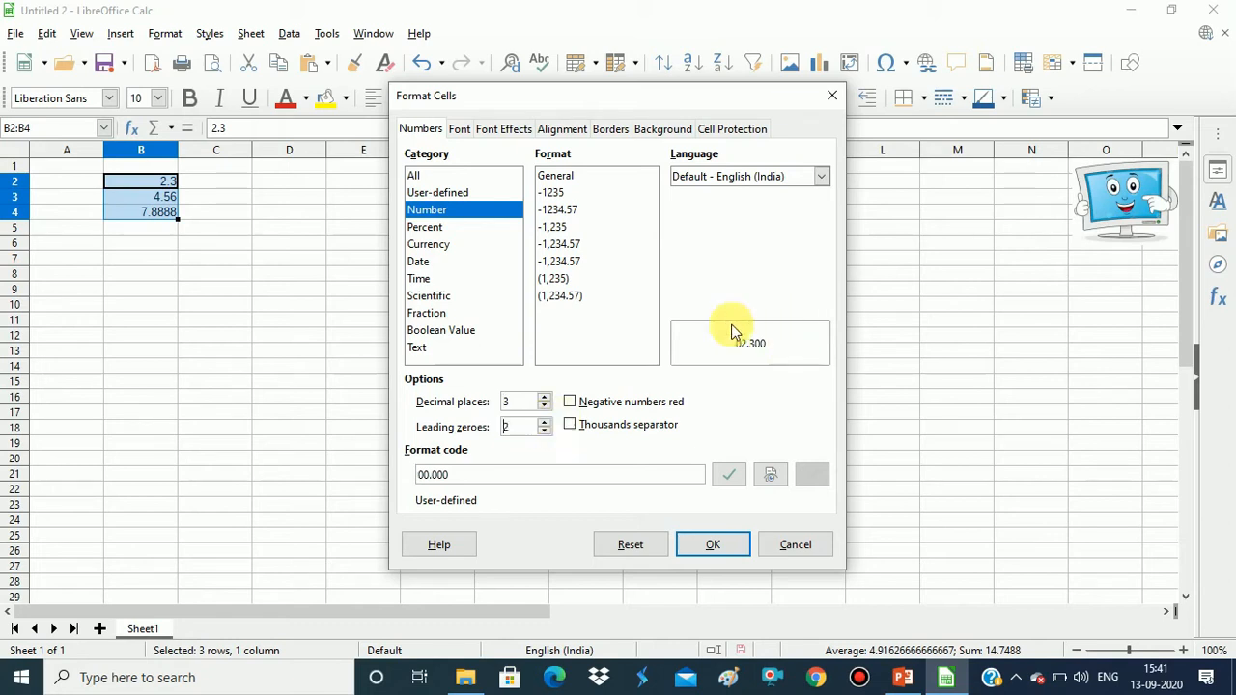
left_click(549, 422)
left_click(549, 422)
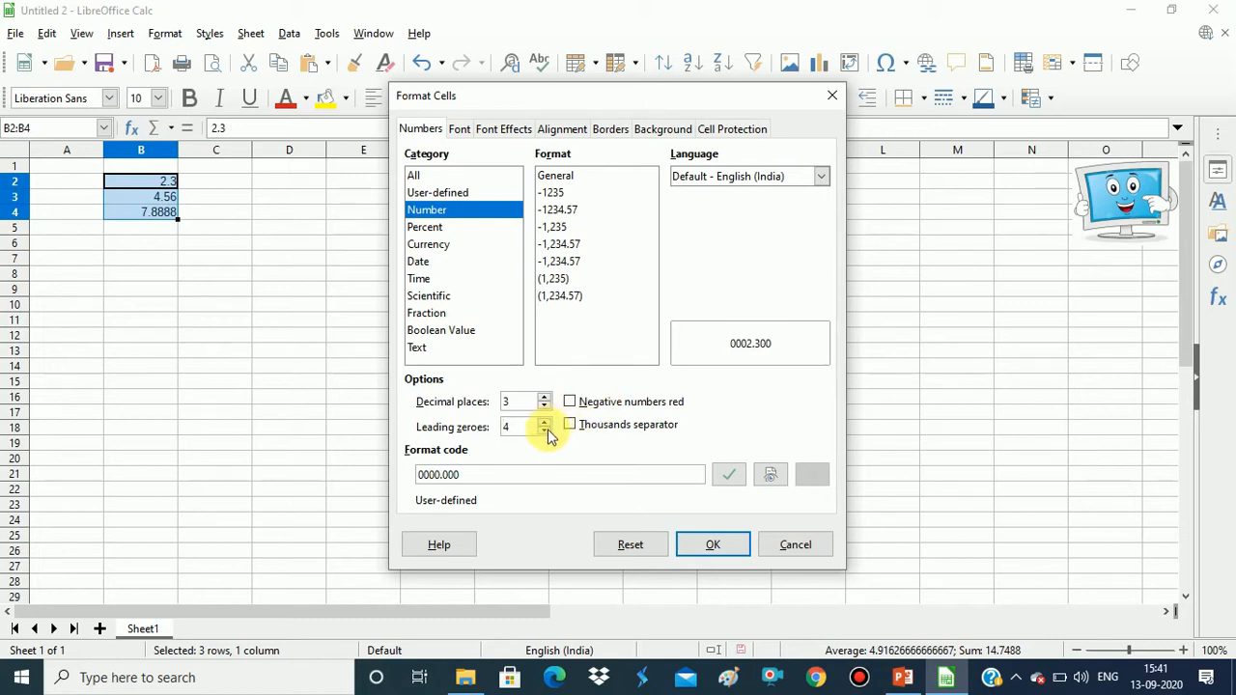
Set the leading zeroes back to 1 and apply the number format to B2:B4
left_click(546, 430)
left_click(546, 430)
left_click(547, 431)
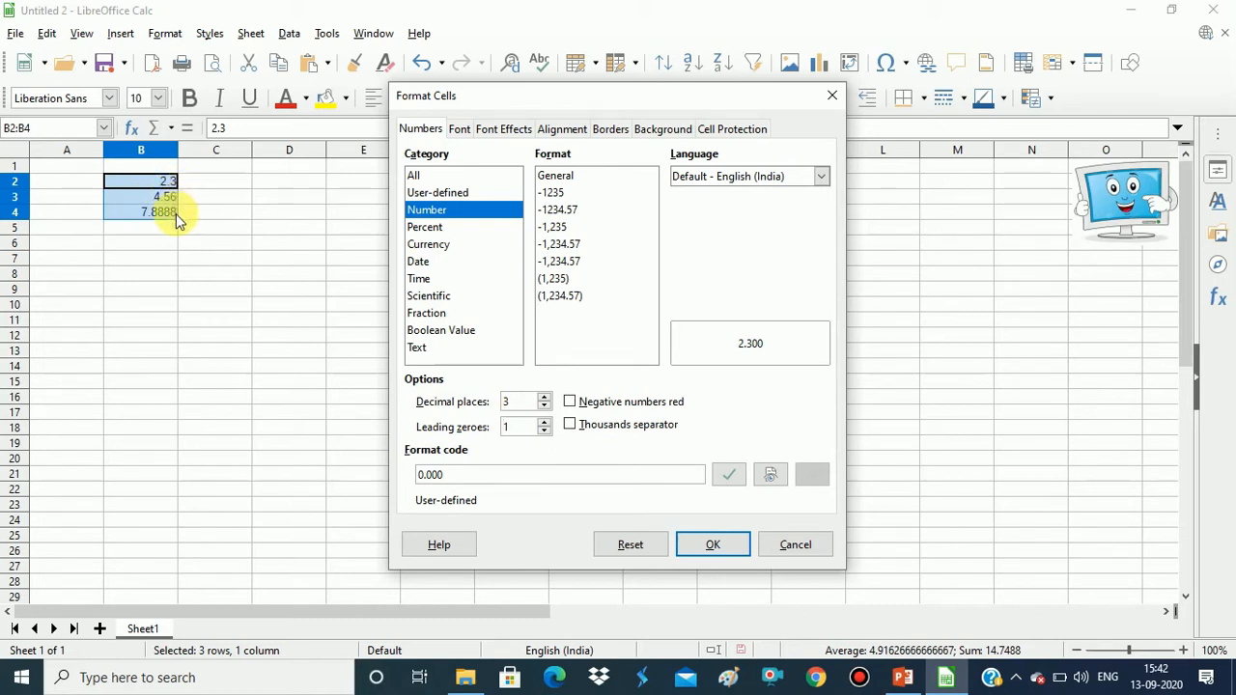
left_click(714, 544)
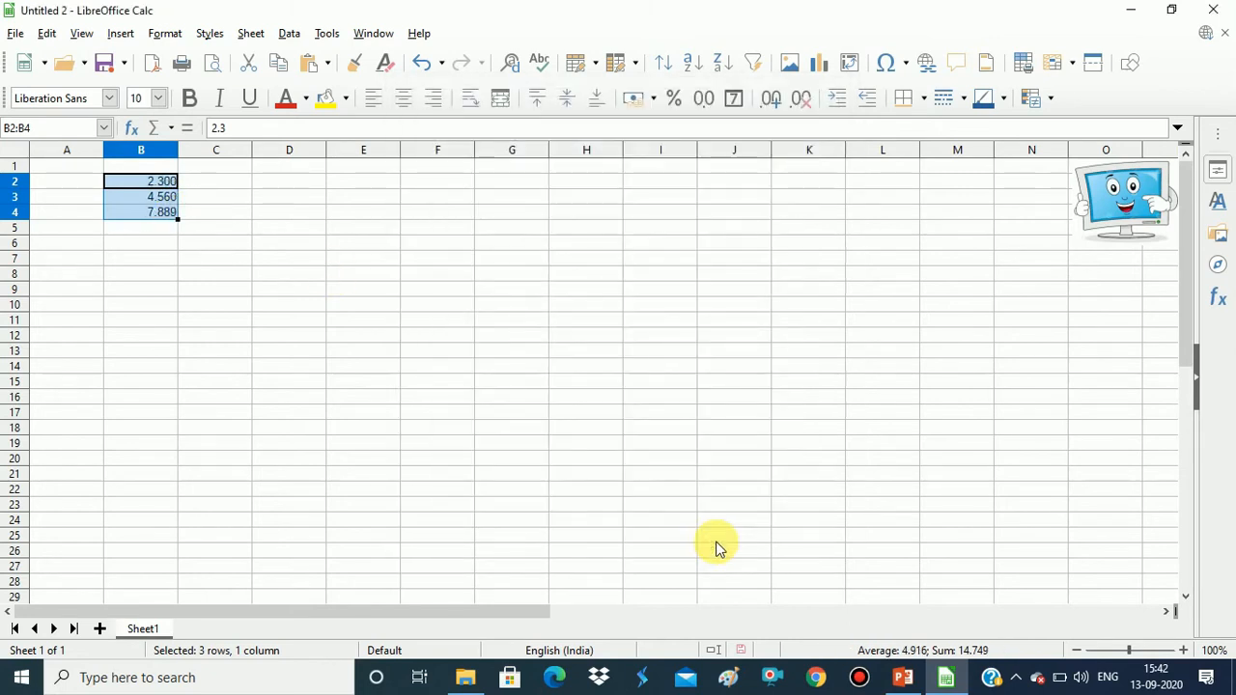
left_click(162, 228)
left_click_drag(146, 184, 154, 211)
left_click(16, 34)
left_click(17, 34)
left_click(46, 33)
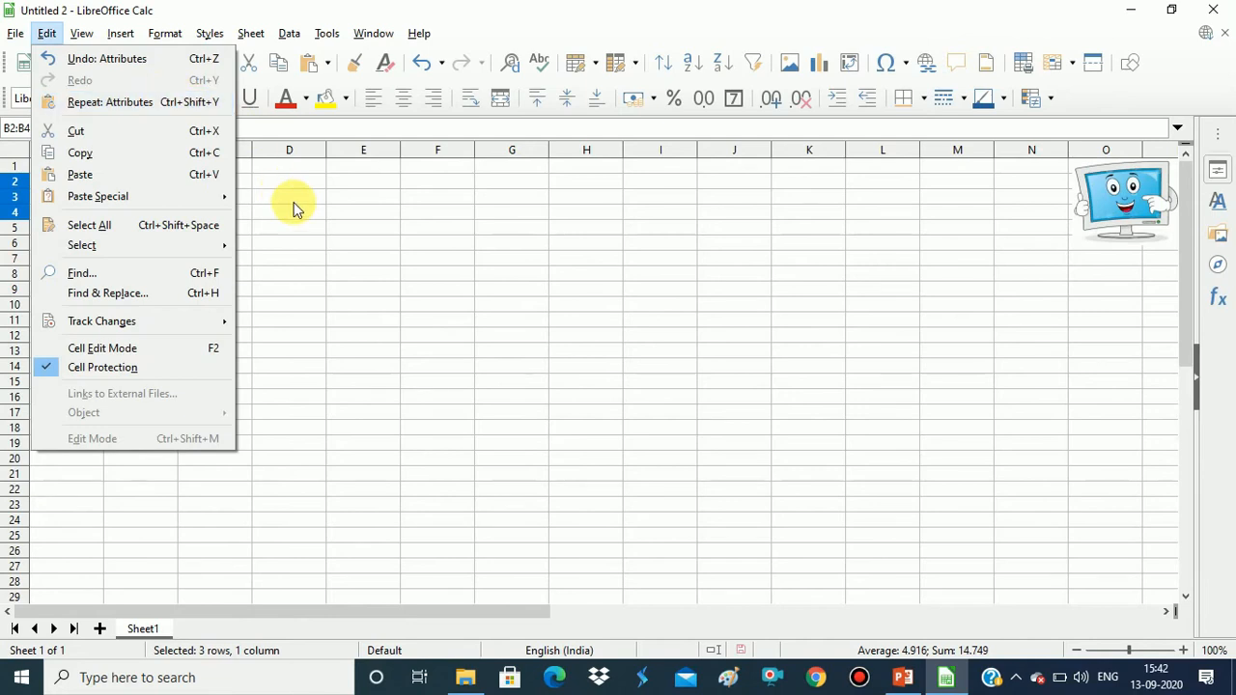
left_click(295, 210)
Set the font size of B2:B4 to 40 and fit the width of column B to its contents
left_click(161, 100)
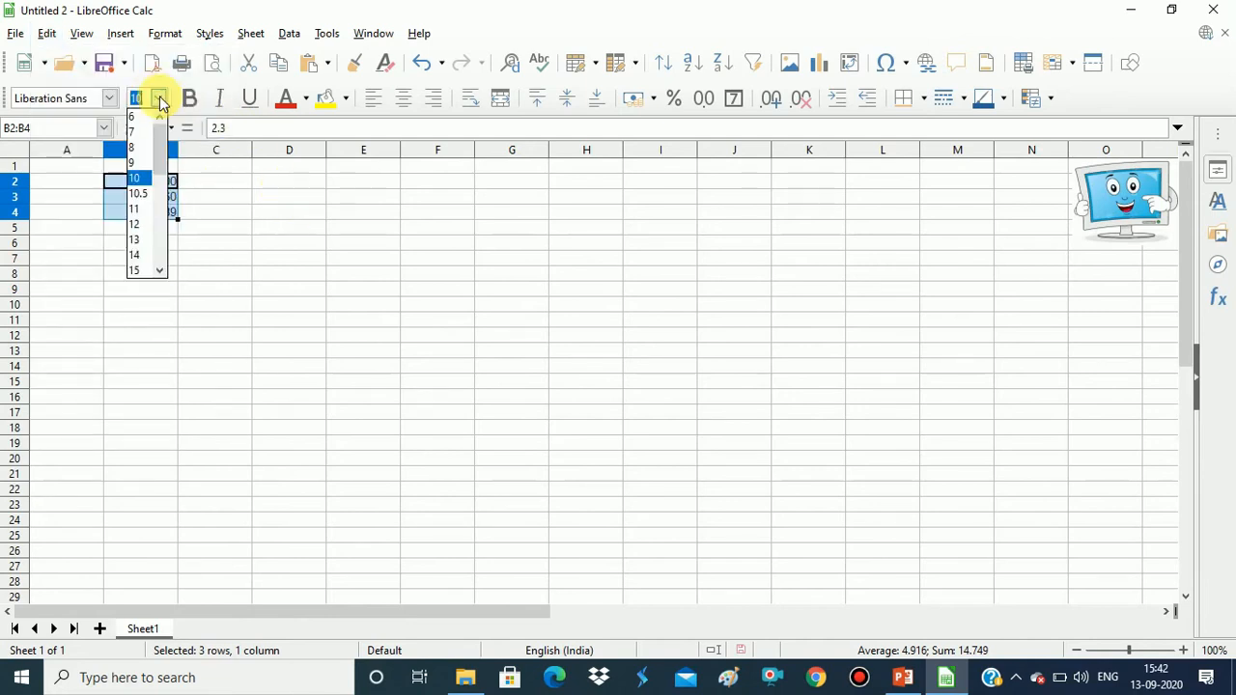
left_click(159, 271)
left_click(160, 271)
left_click(159, 271)
left_click(159, 272)
left_click(134, 271)
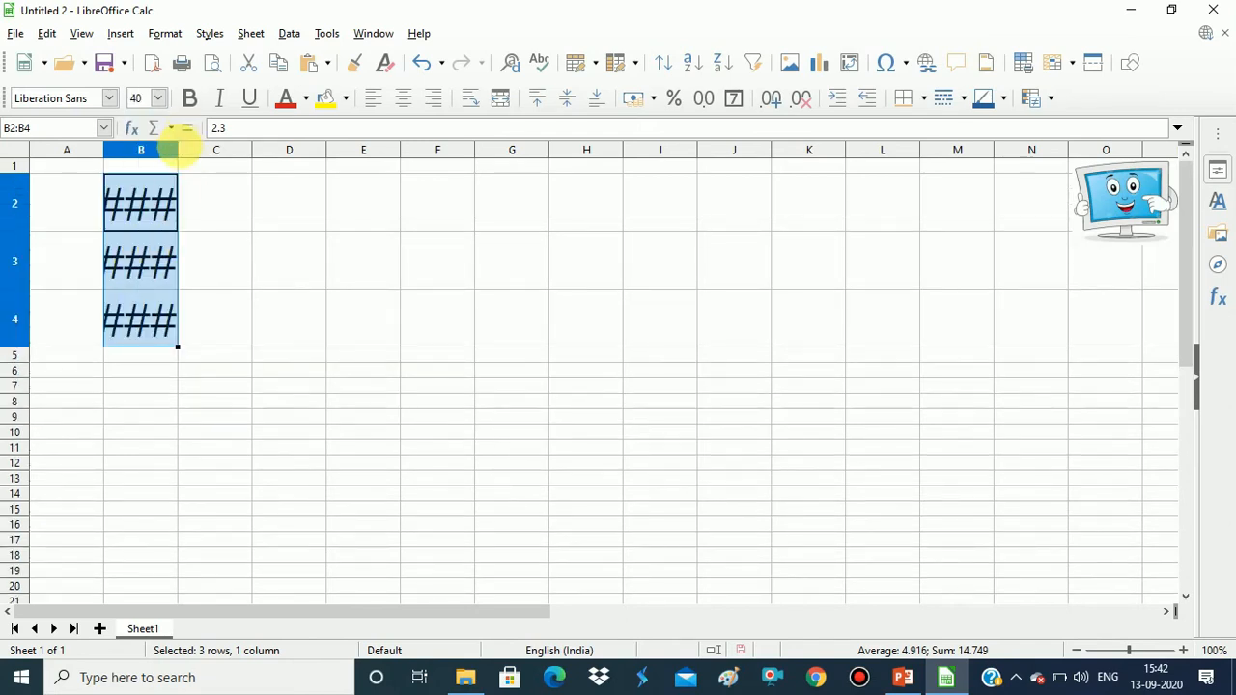
double_click(178, 150)
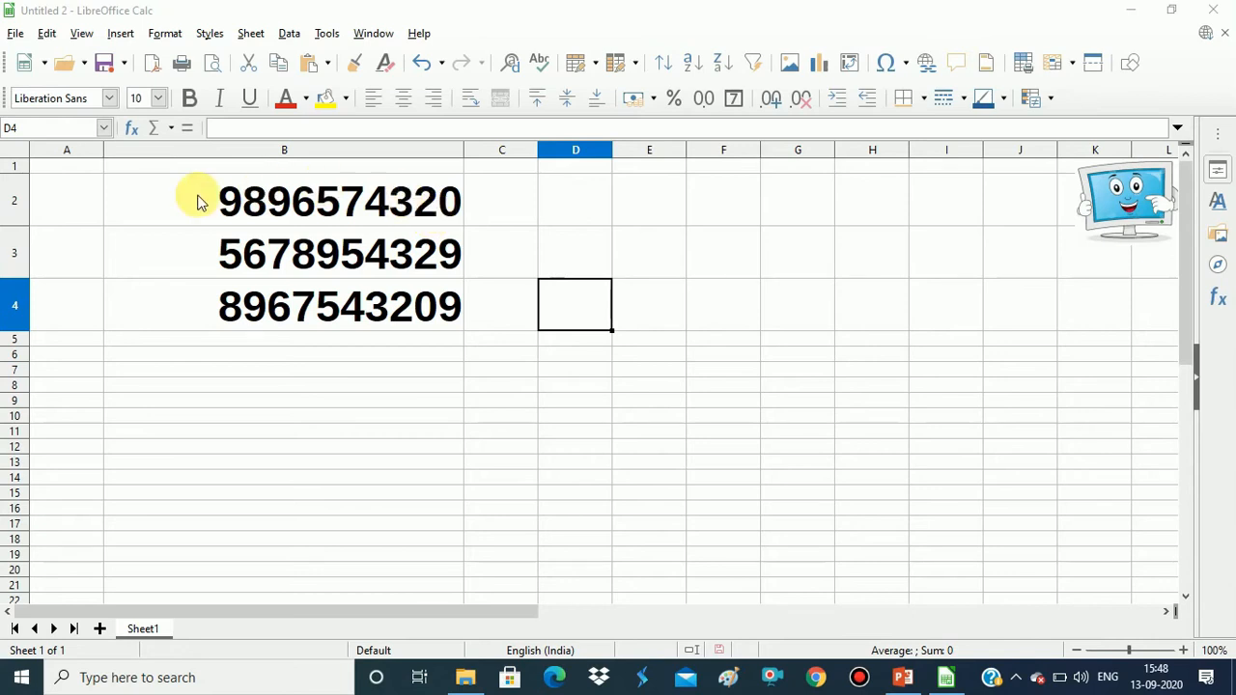
Format the ten-digit numbers in B2:B4 as Text, dismissing the low-battery notice
left_click_drag(199, 202, 207, 311)
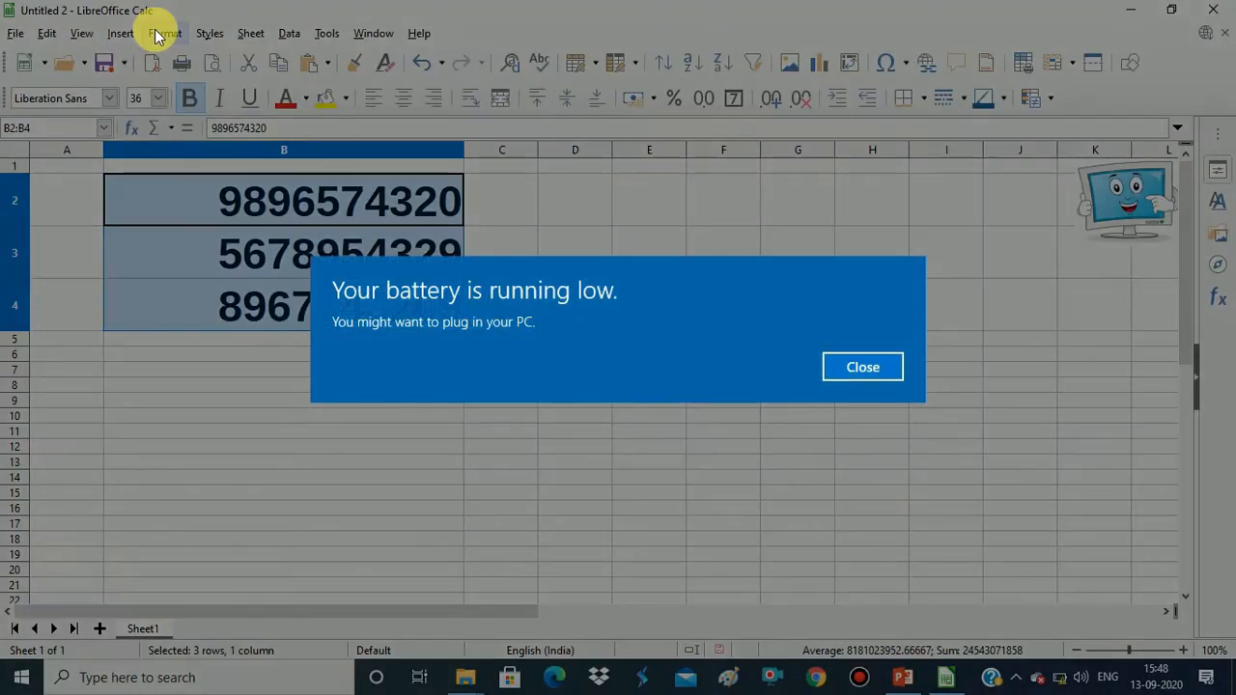
left_click(853, 364)
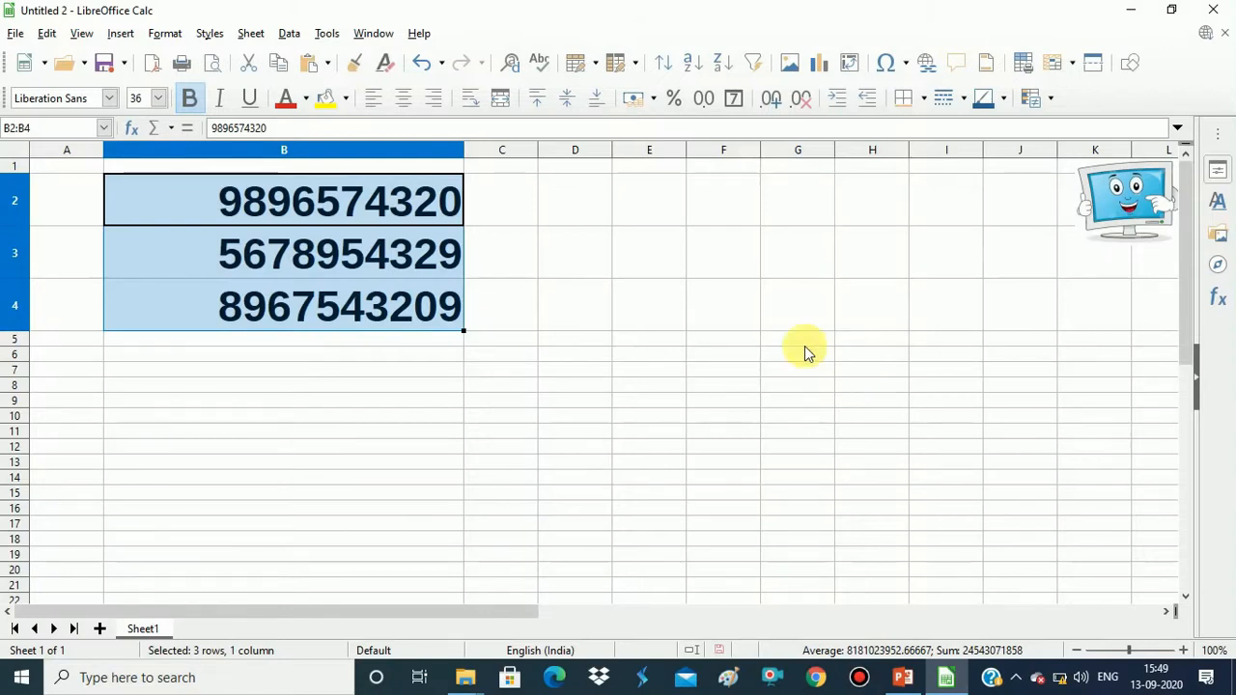
right_click(337, 279)
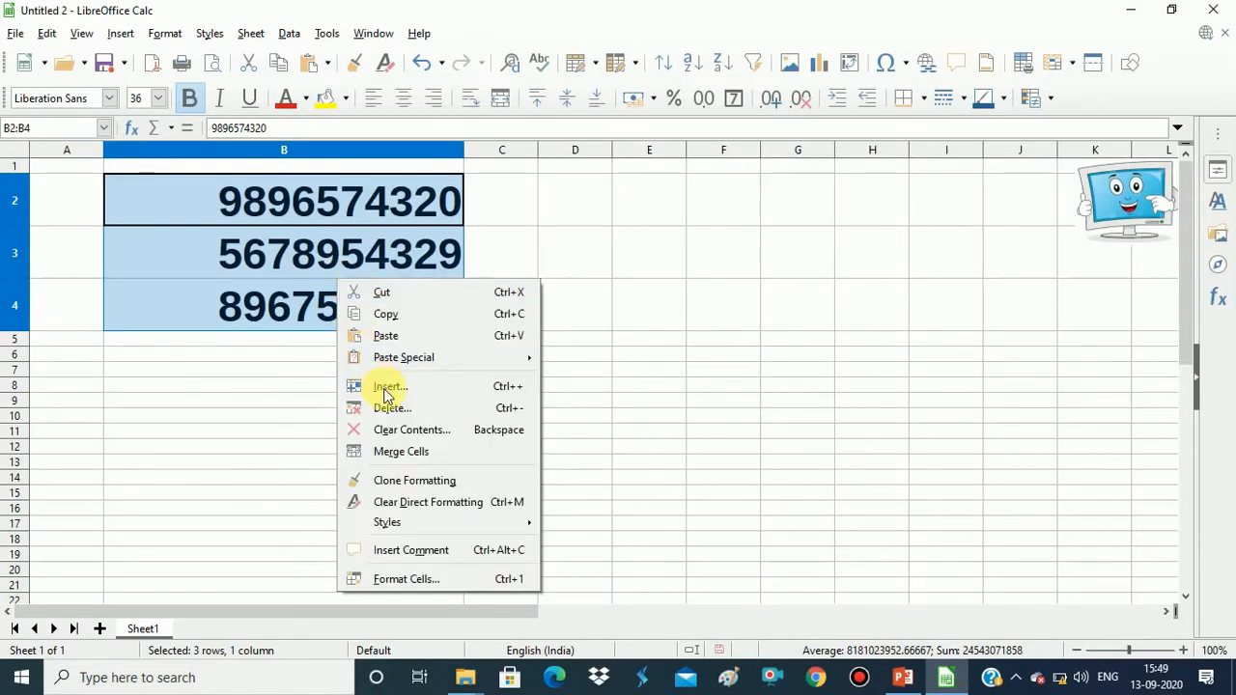
left_click(417, 580)
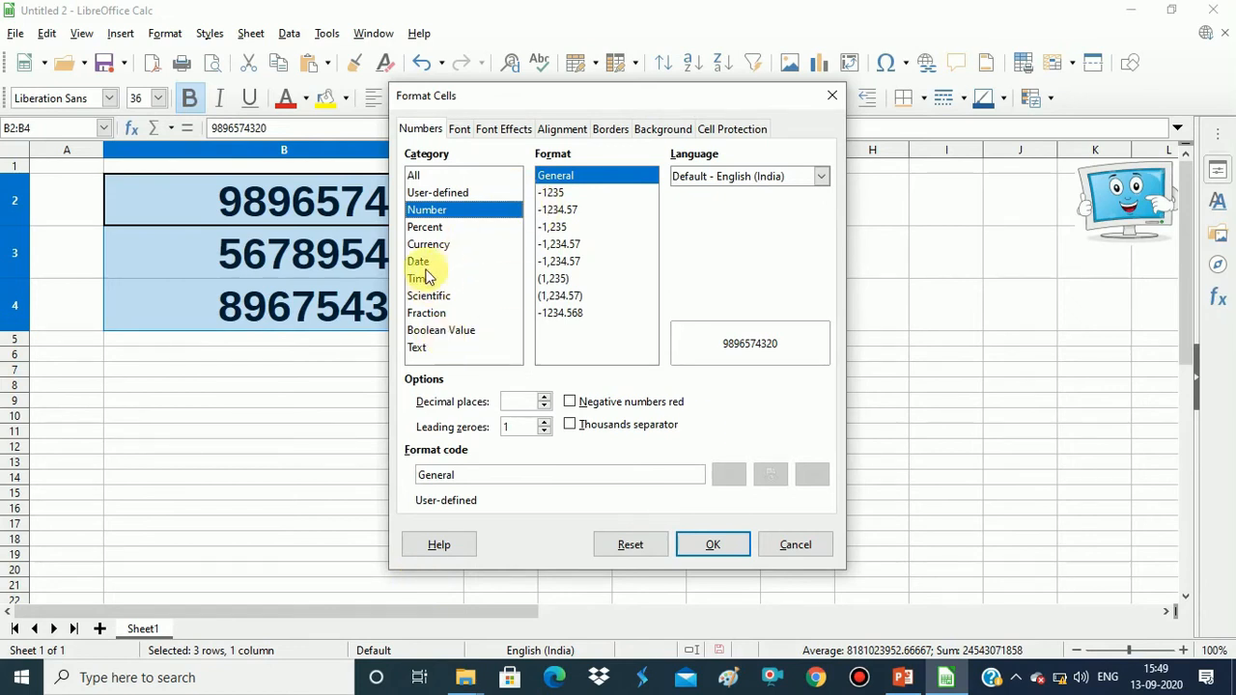
left_click(421, 350)
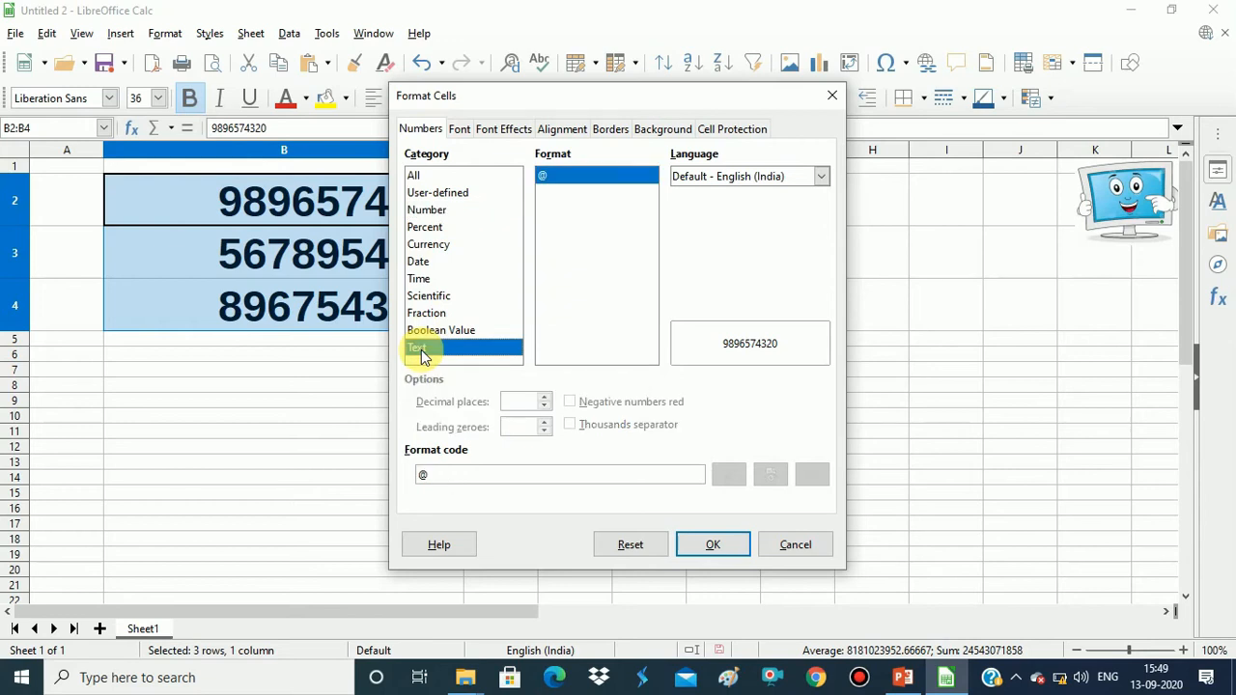
left_click(713, 546)
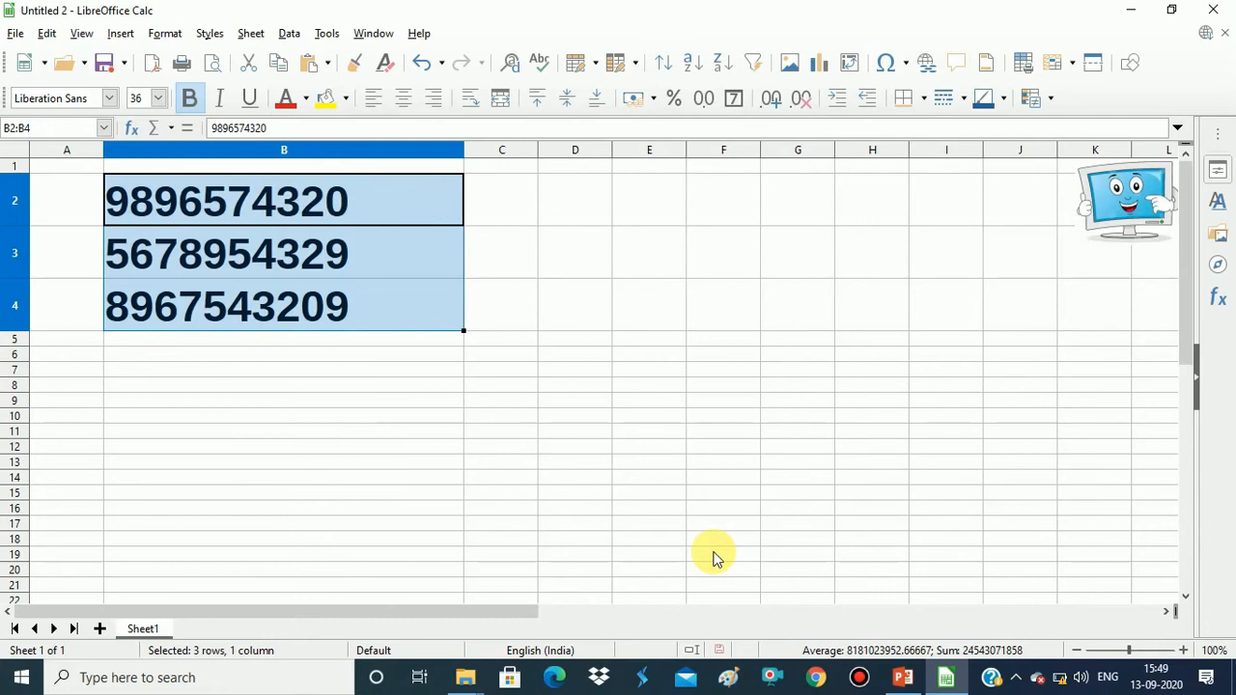
left_click(238, 386)
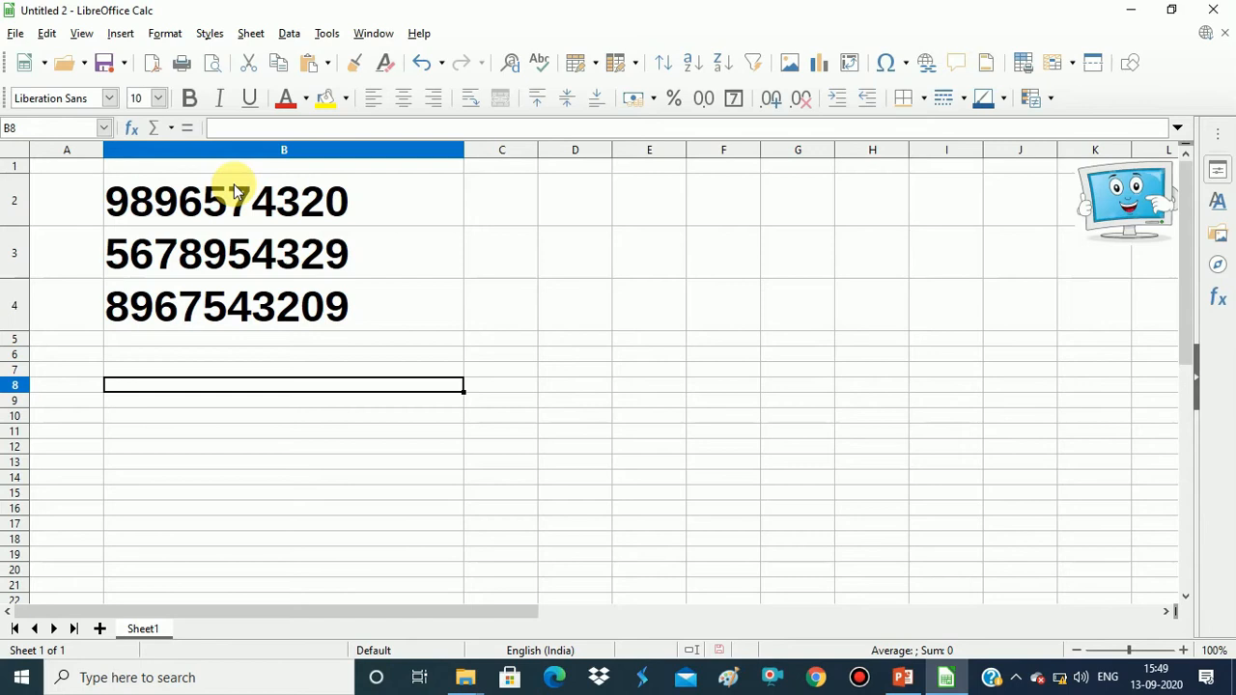
left_click(251, 212)
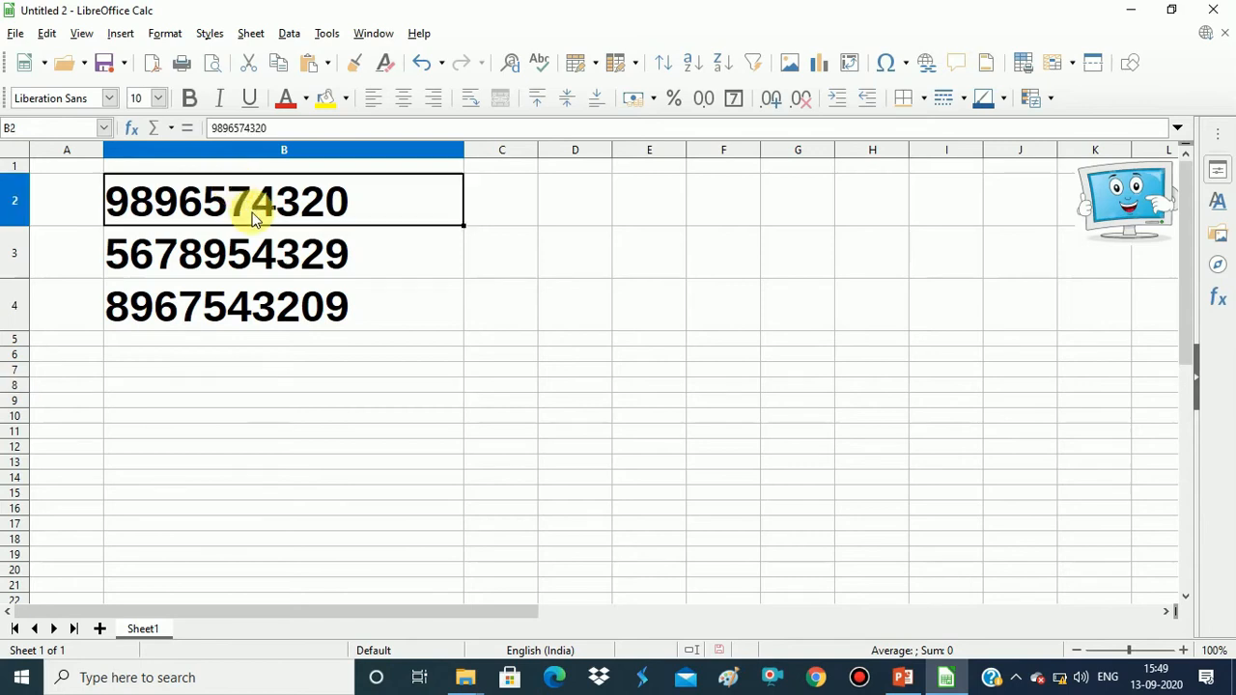
left_click(309, 278)
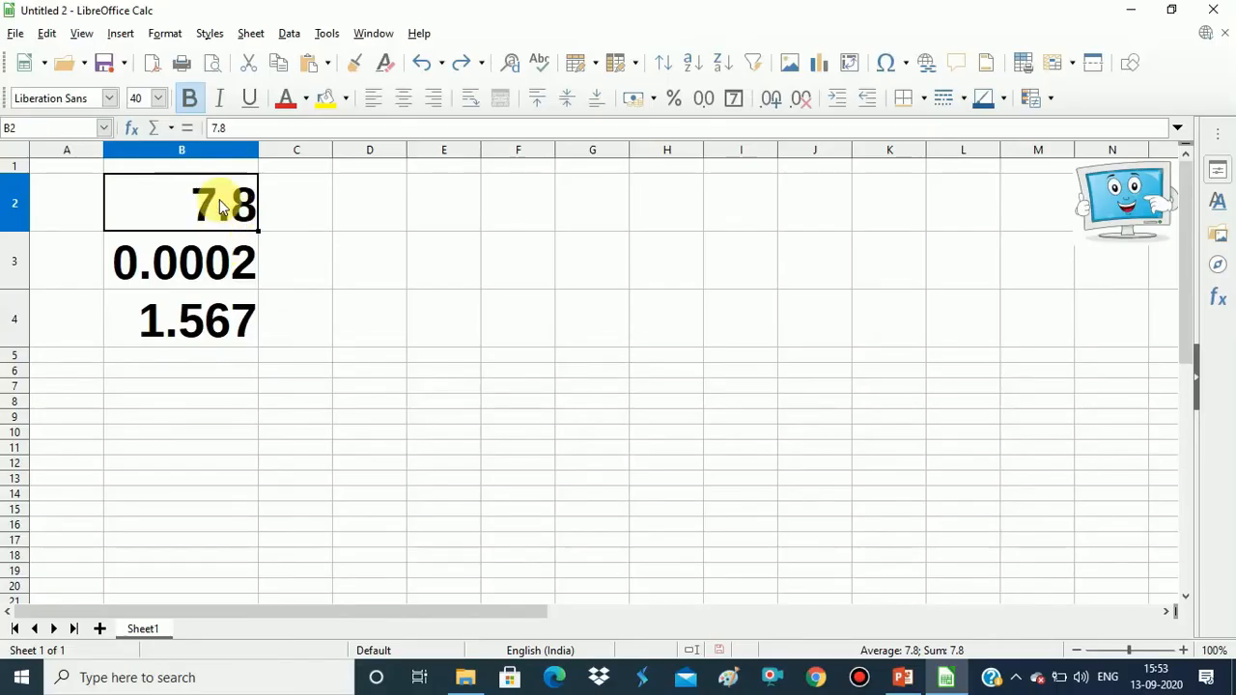
Choose the Scientific number format for B2:B4 and try it with 4 decimal places
left_click_drag(218, 196, 234, 316)
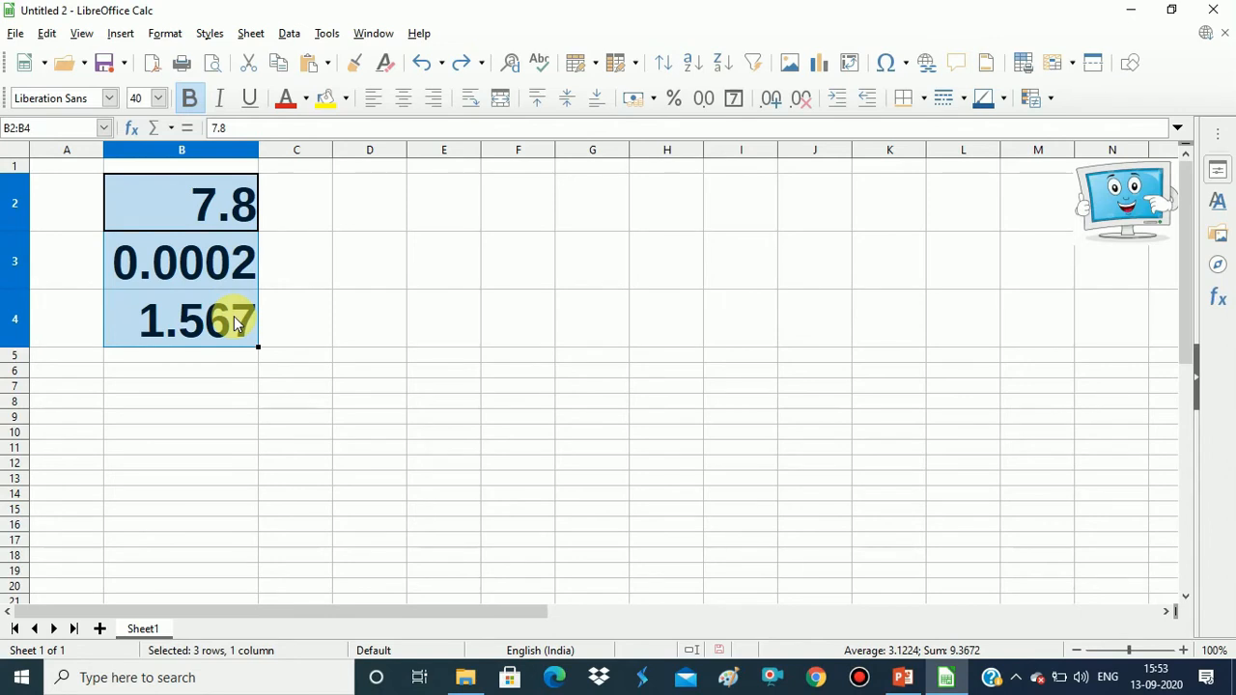
right_click(234, 316)
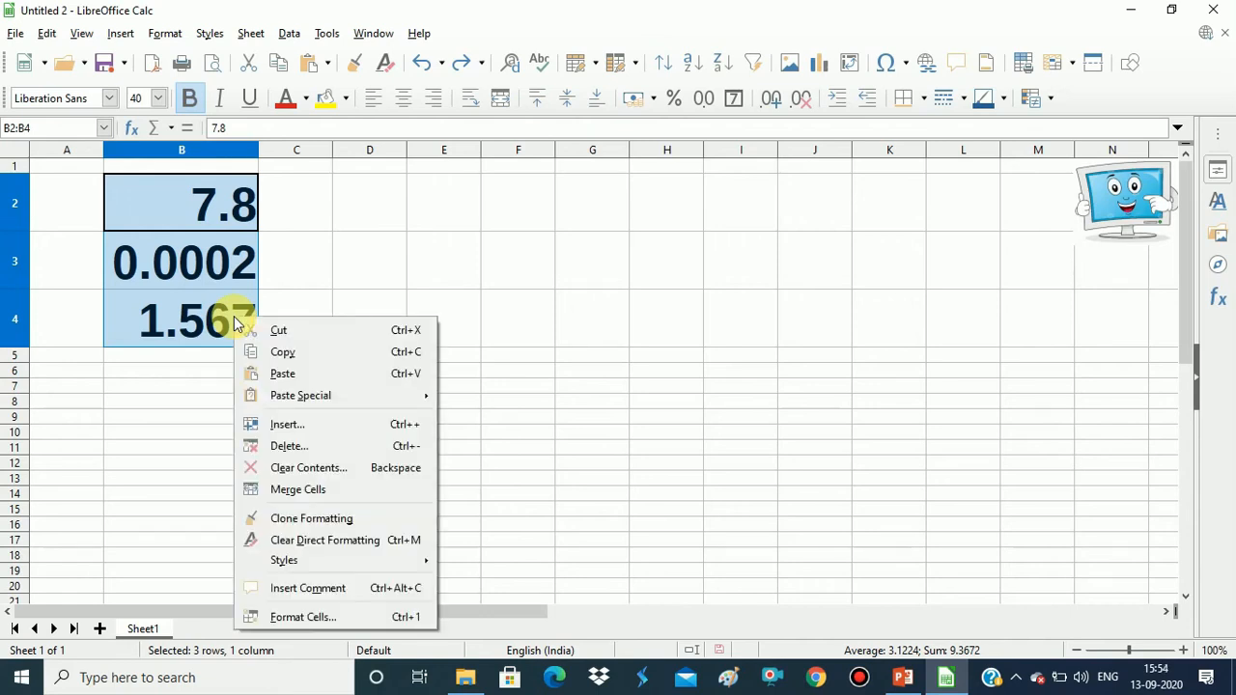
left_click(320, 619)
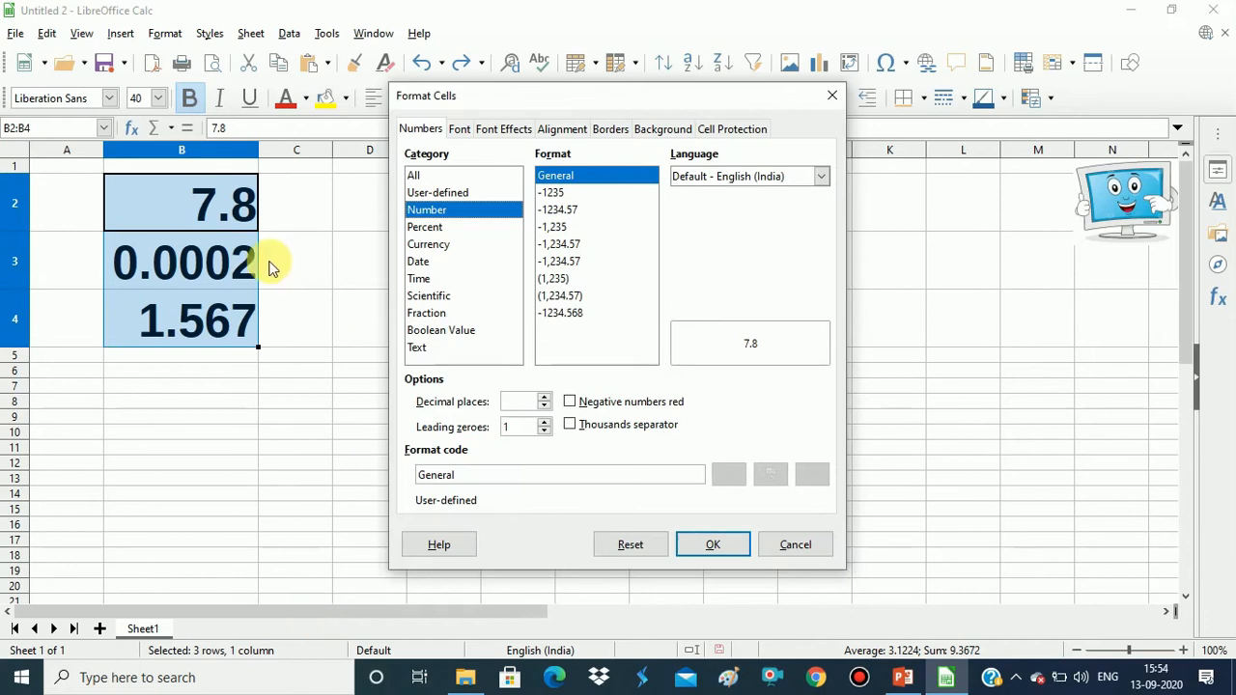
left_click(443, 299)
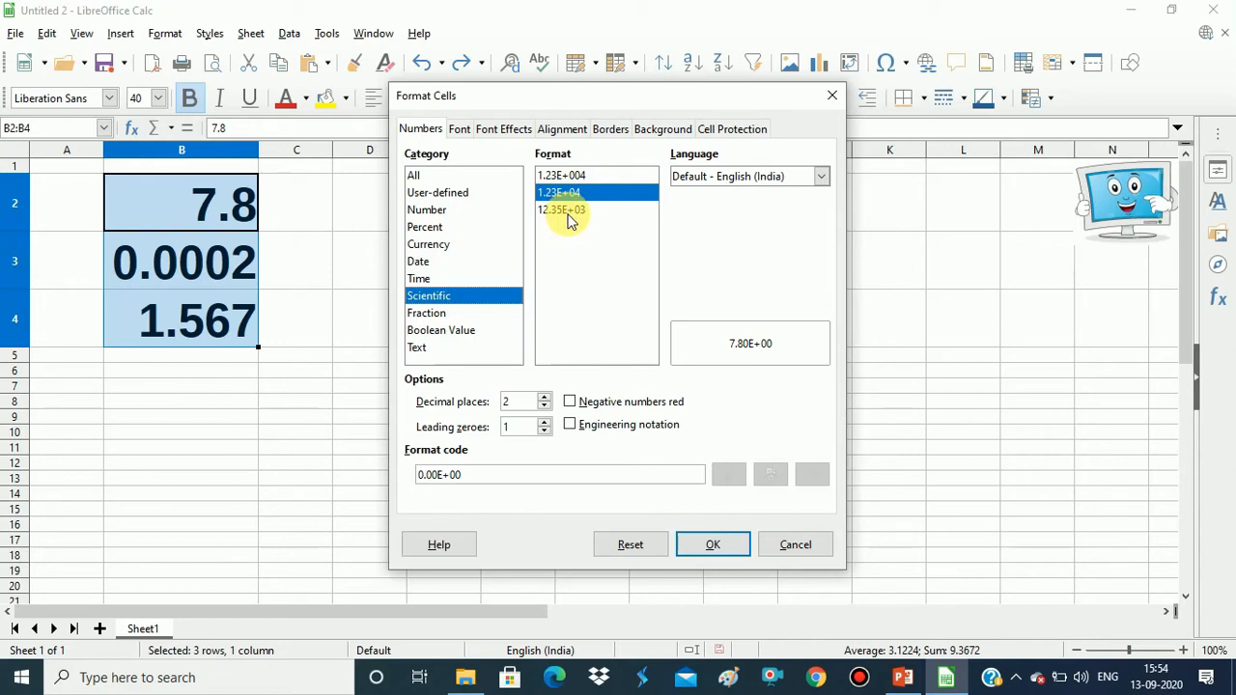
left_click(544, 398)
left_click(544, 397)
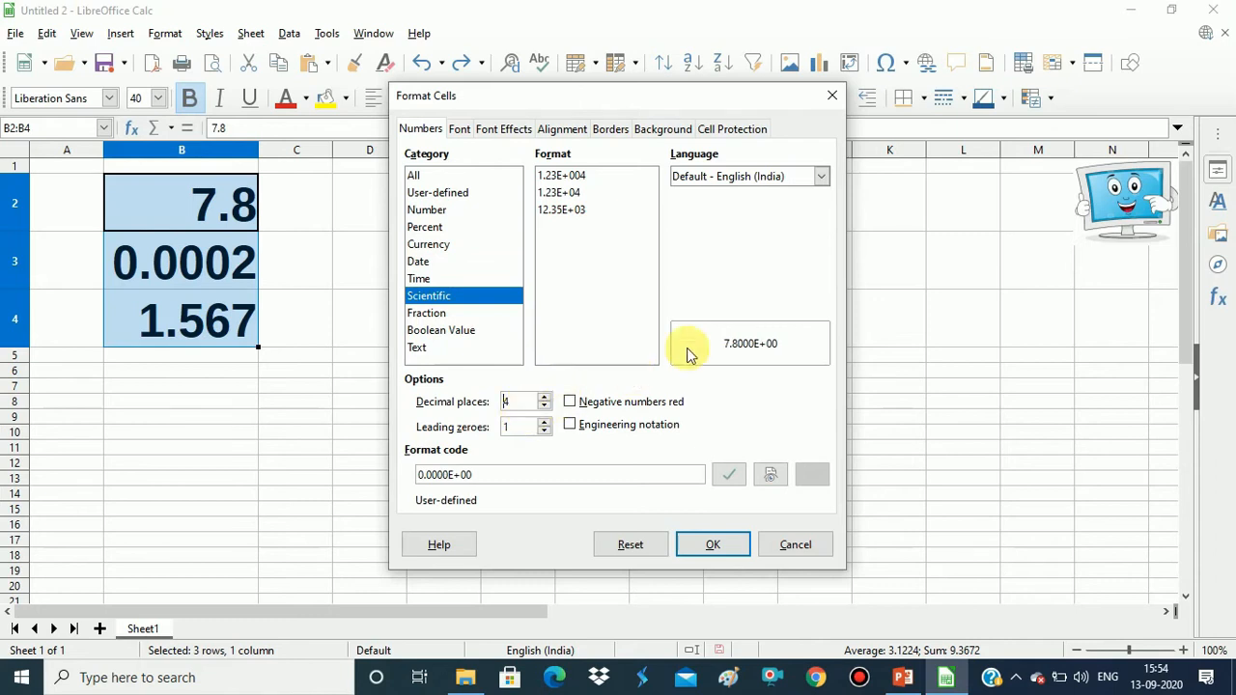
Set the decimal places back to 2, apply the scientific format to B2:B4 and fit the width of column B
left_click(543, 406)
left_click(544, 406)
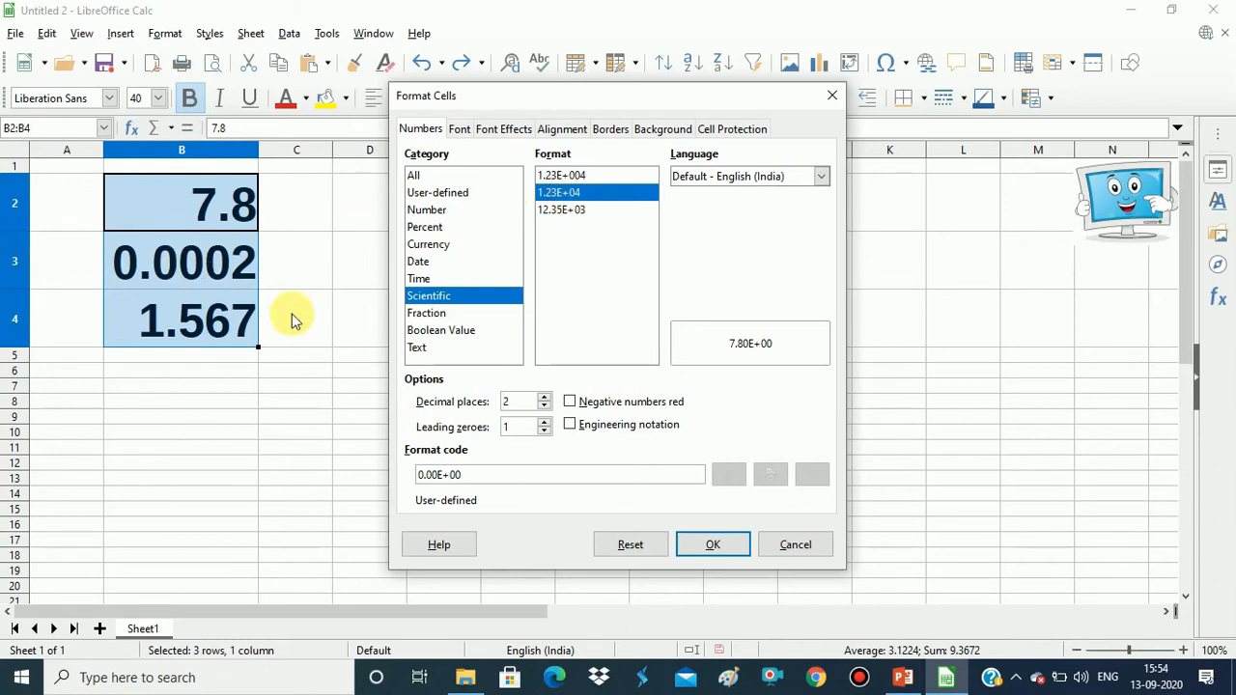
left_click(725, 544)
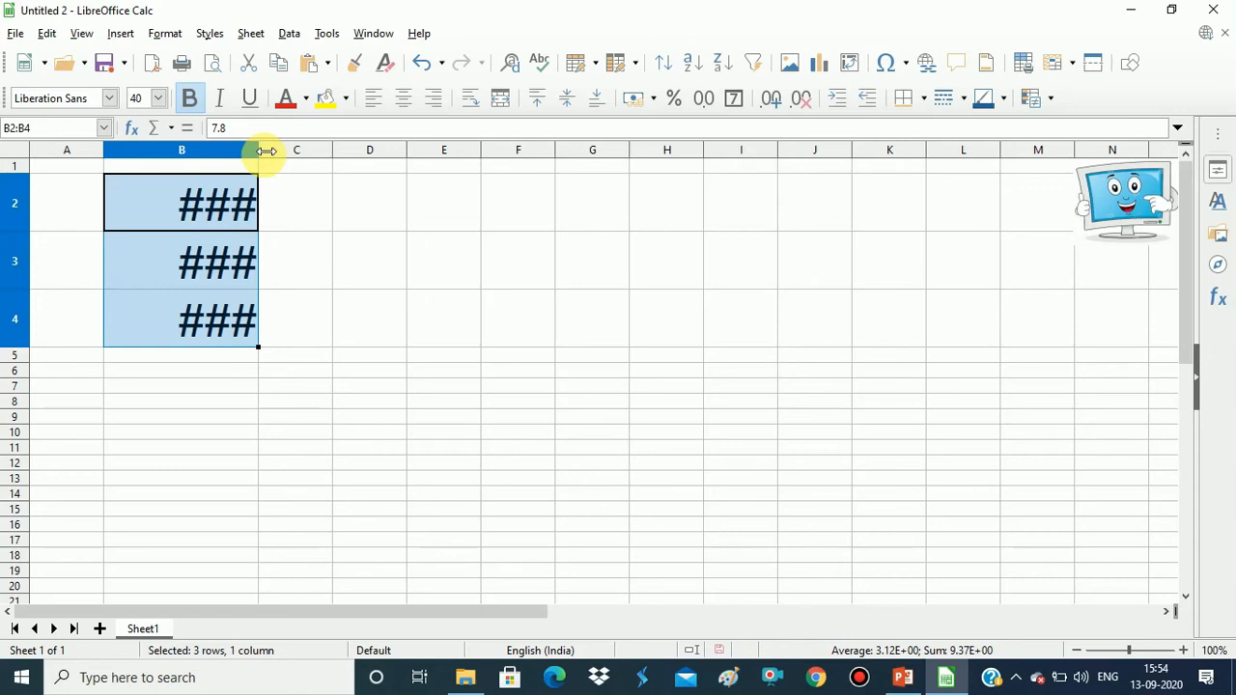
double_click(260, 151)
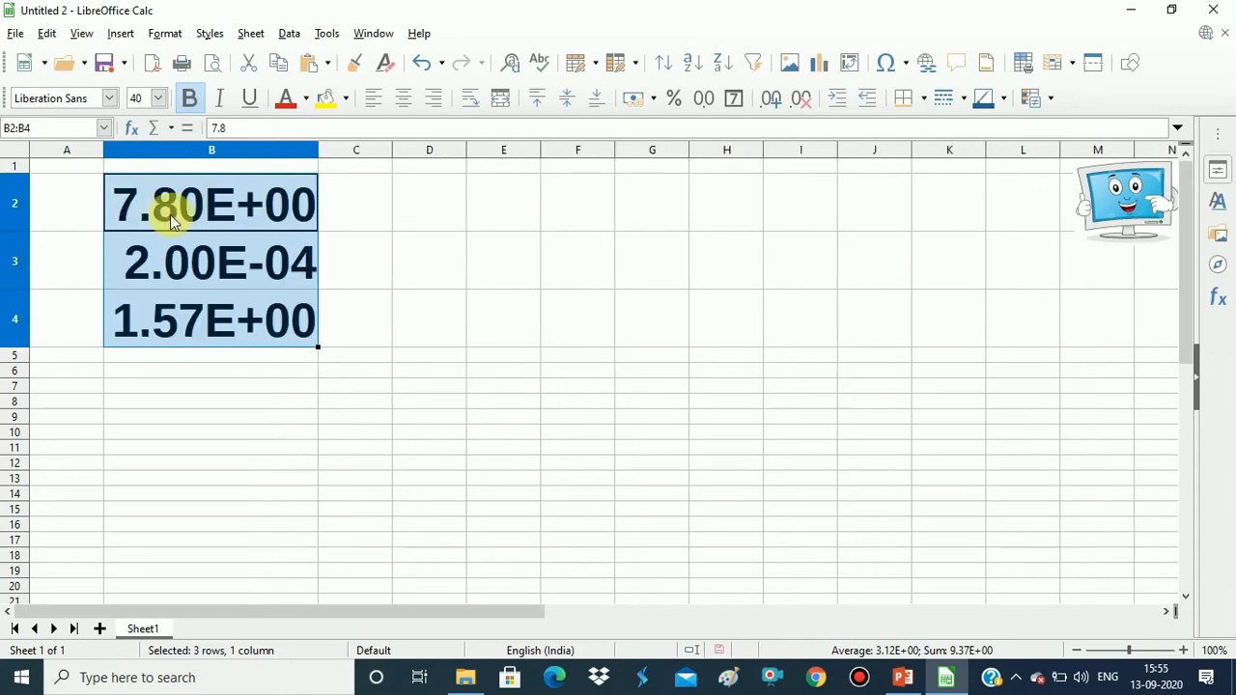
Undo and redo the scientific format and column width of B2:B4 to compare both notations
key("ctrl+z")
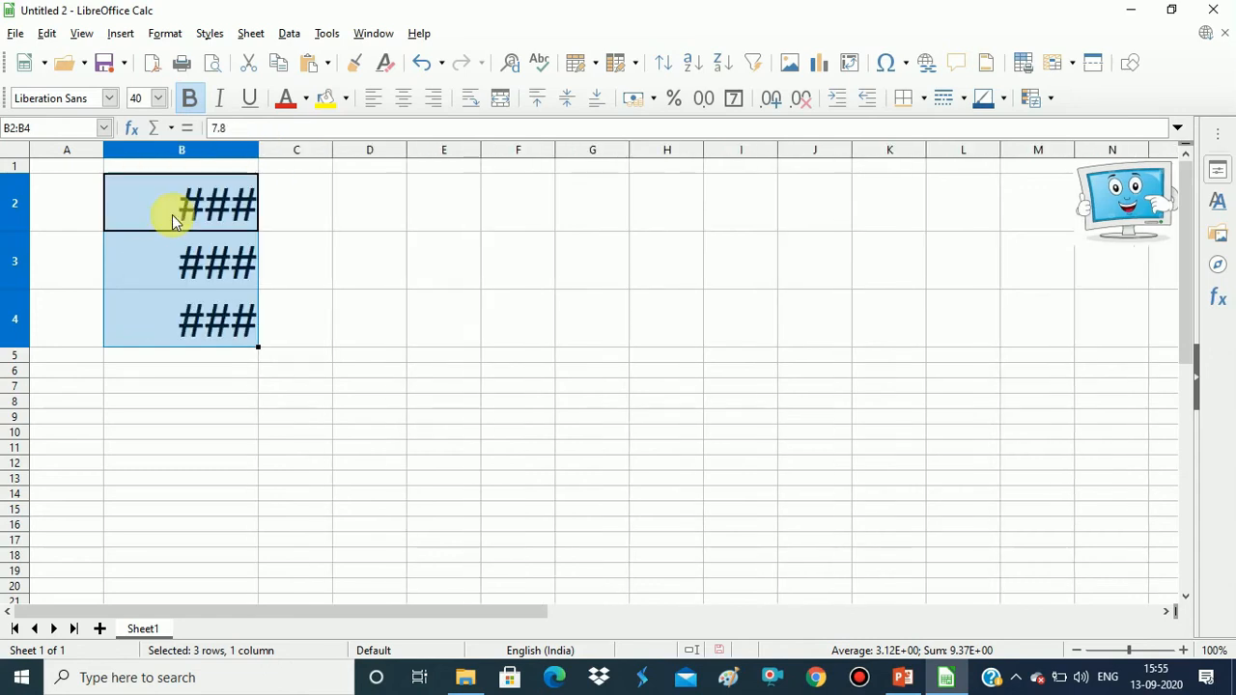
key("ctrl+z")
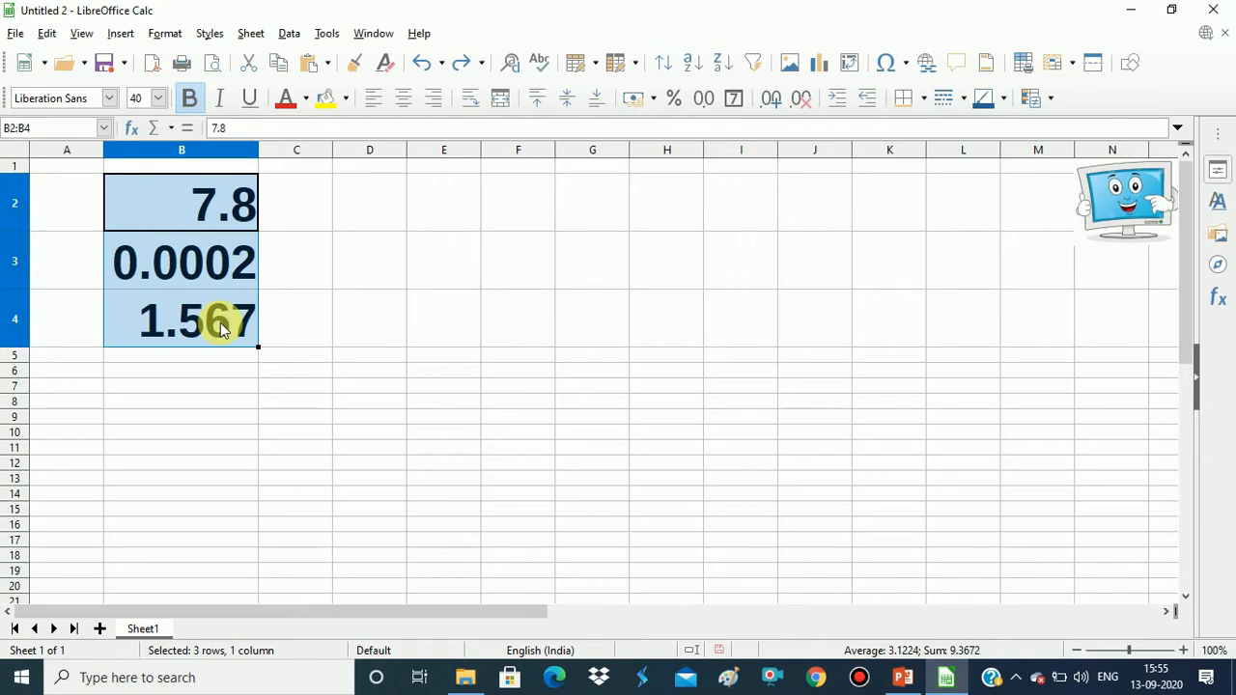
key("ctrl+shift+2")
key("ctrl+y")
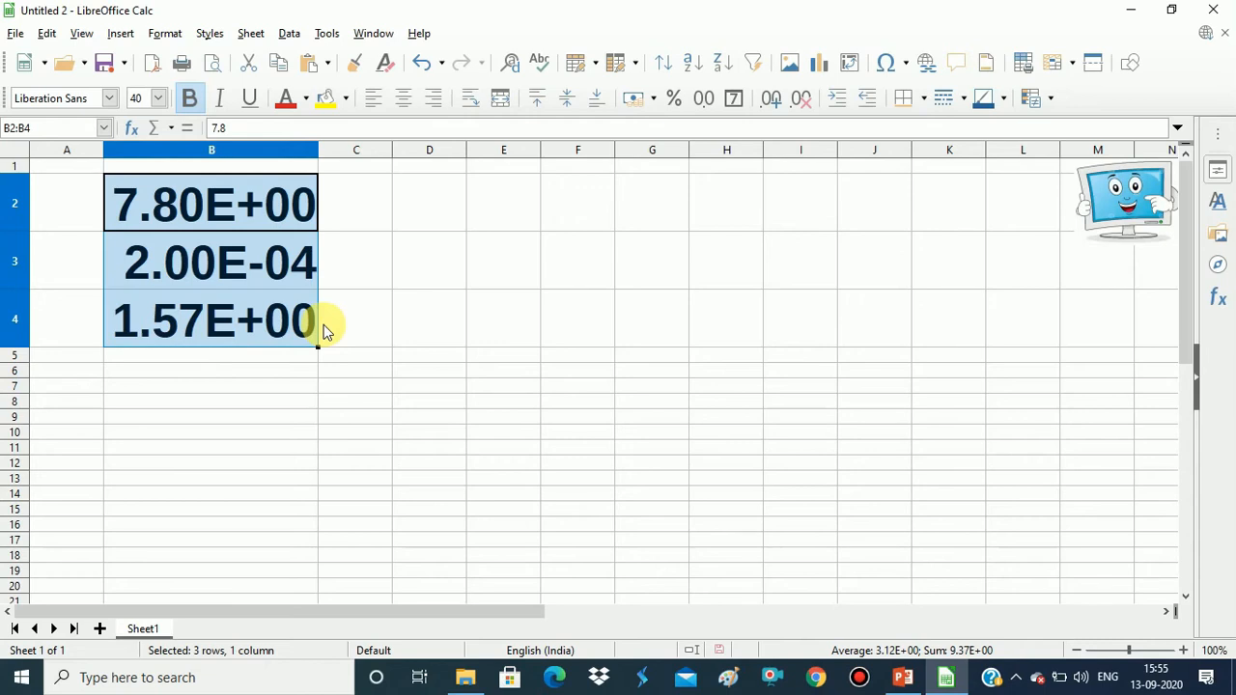
key("ctrl+z")
key("ctrl+z")
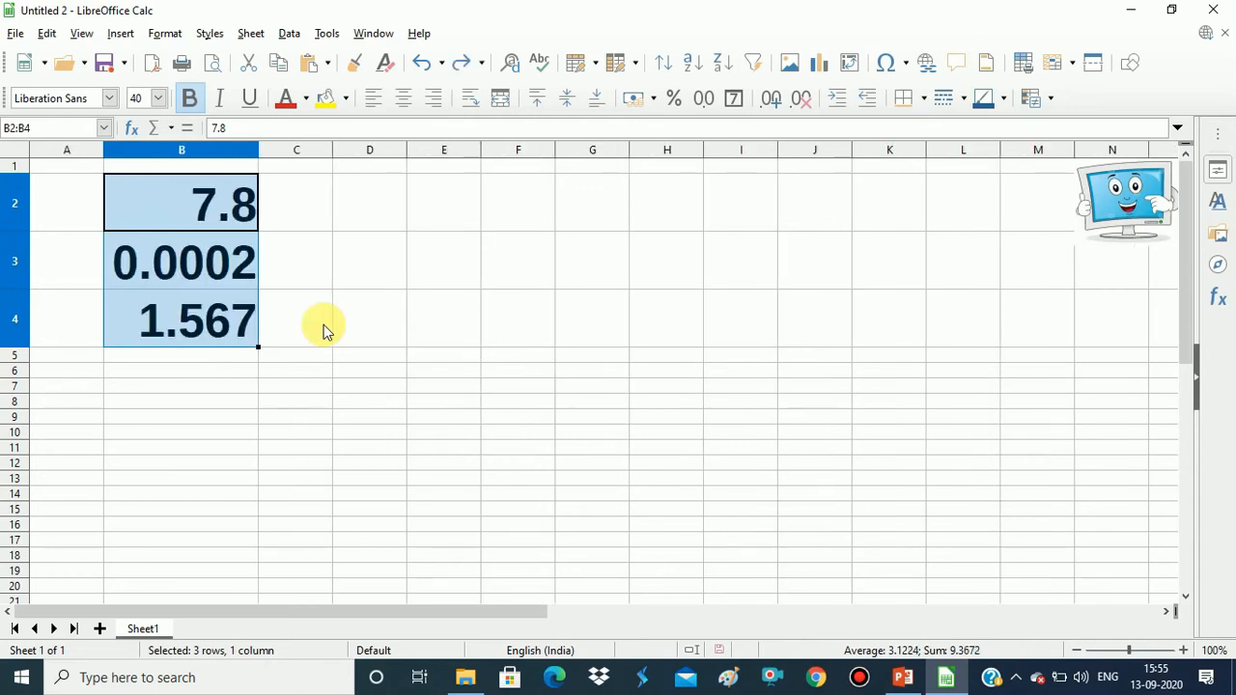
key("ctrl+y")
key("ctrl+y")
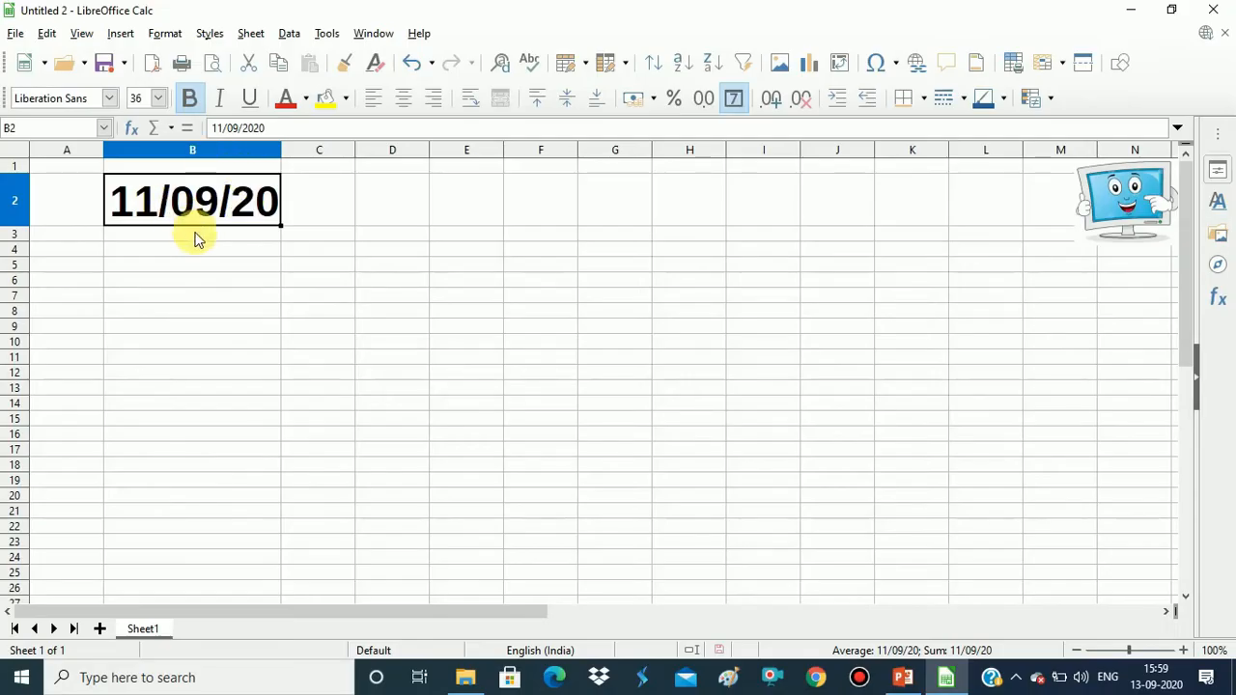
Format the date in B2 with the 31 December 1999 date format and fit the width of column B
left_click(195, 238)
left_click(220, 207)
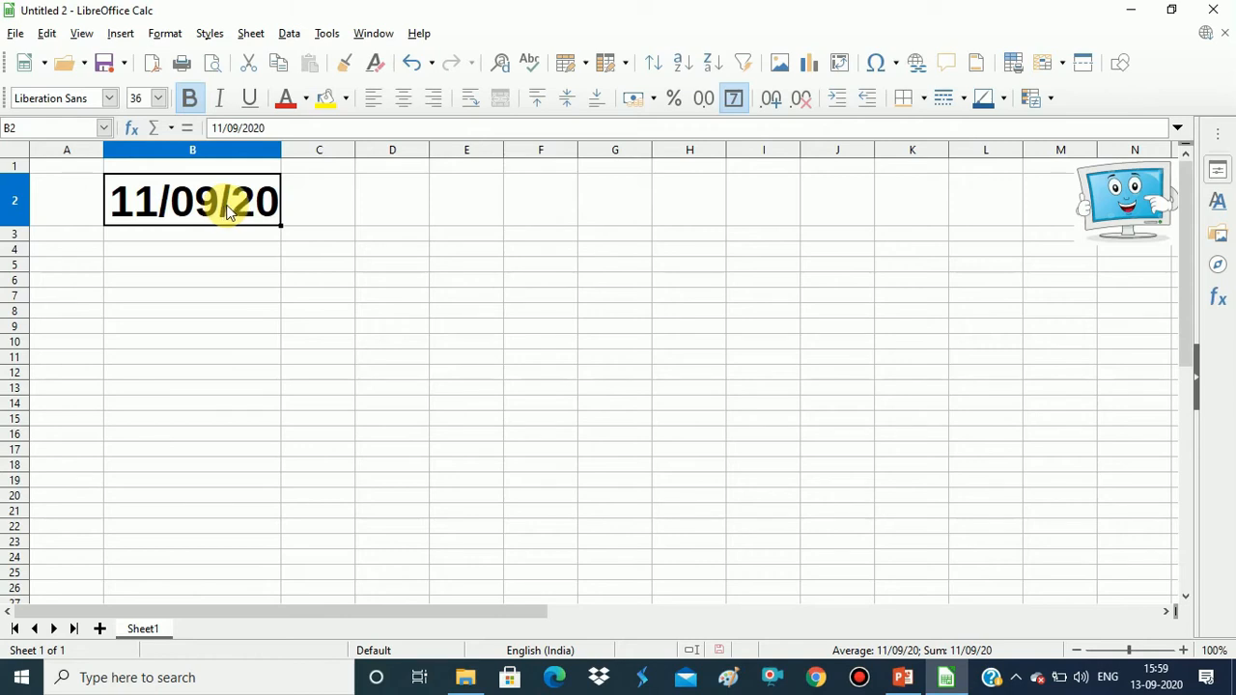
right_click(226, 205)
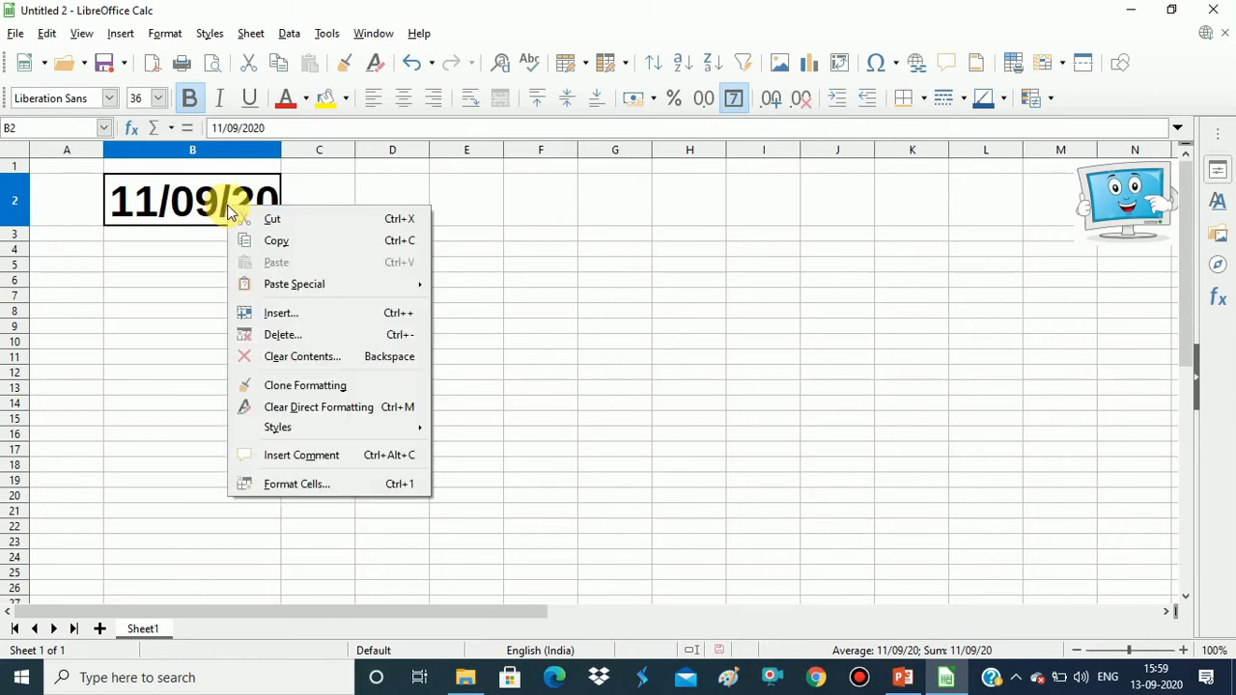
left_click(264, 485)
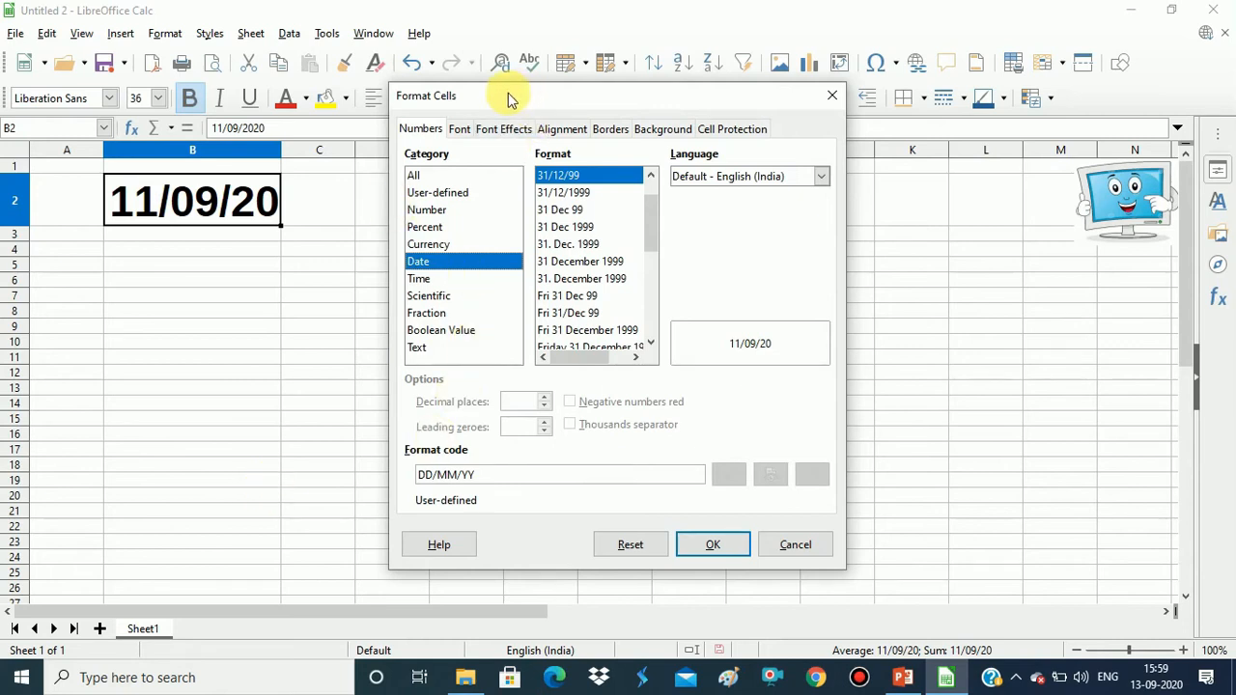
left_click(421, 228)
left_click(421, 262)
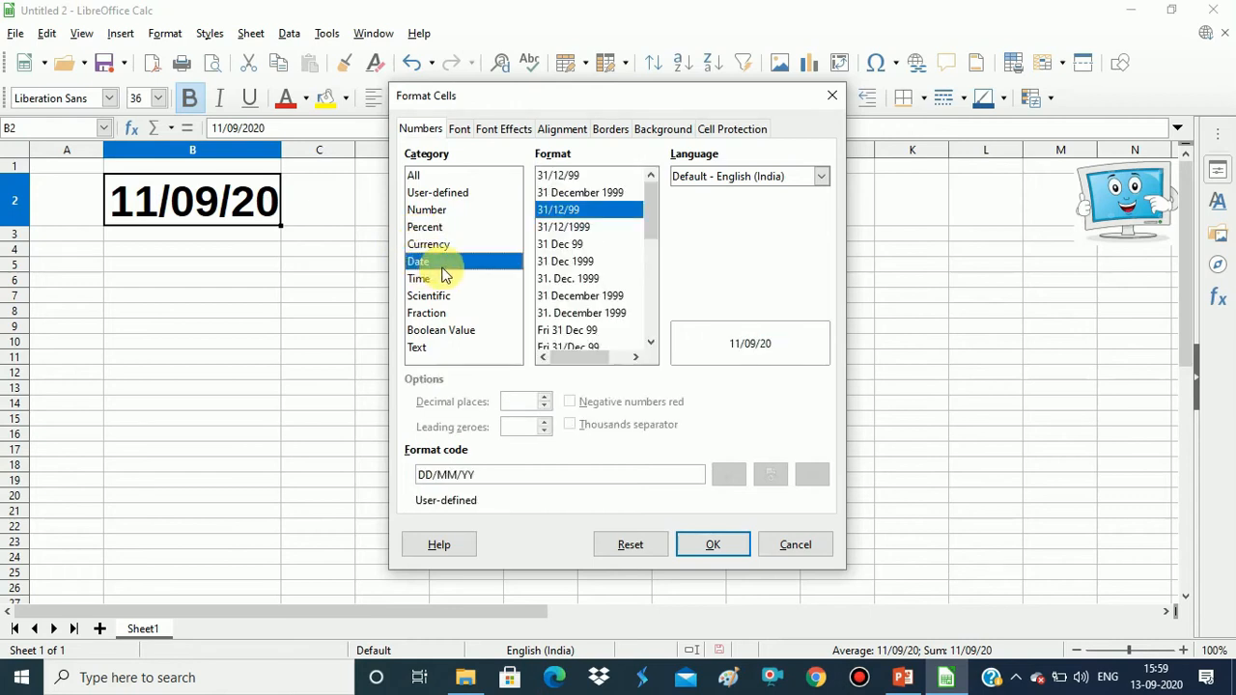
left_click(578, 178)
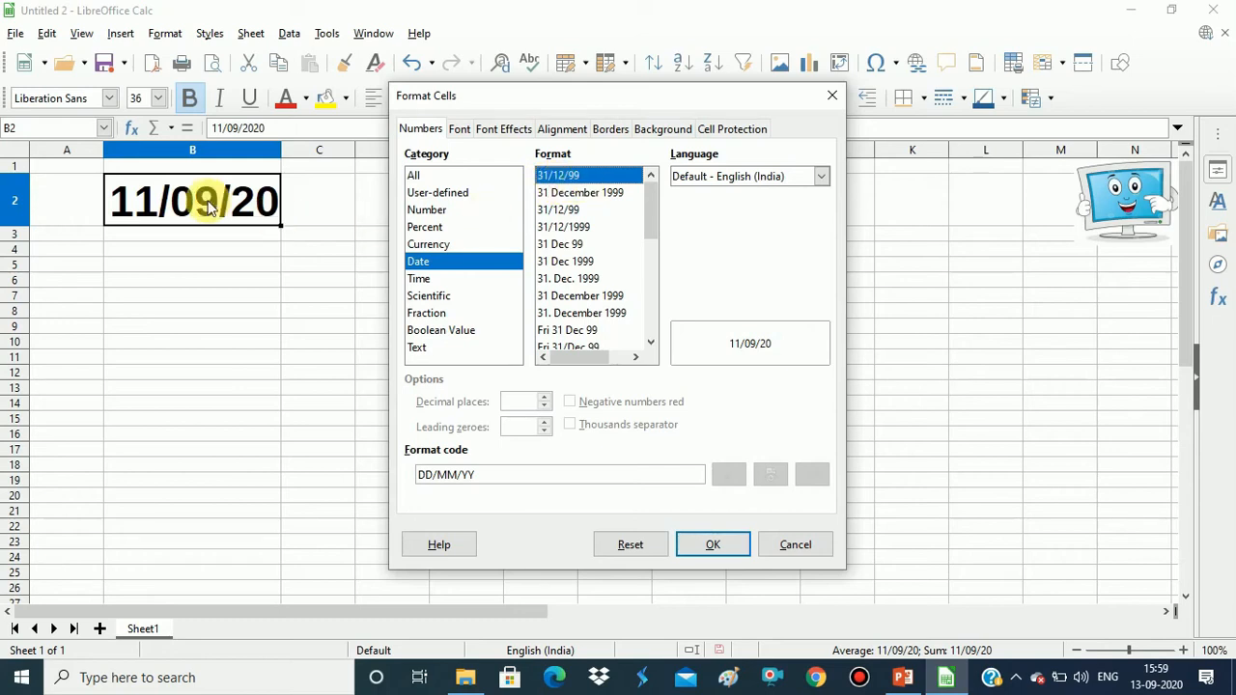
left_click(576, 193)
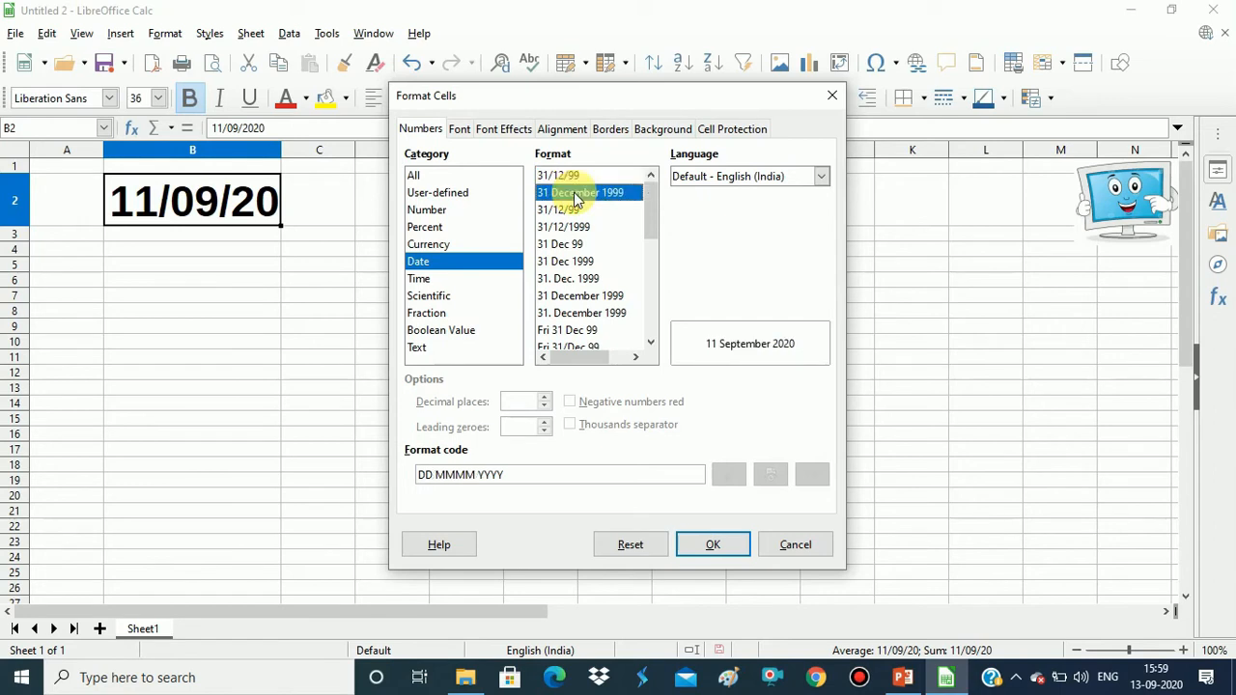
left_click(715, 543)
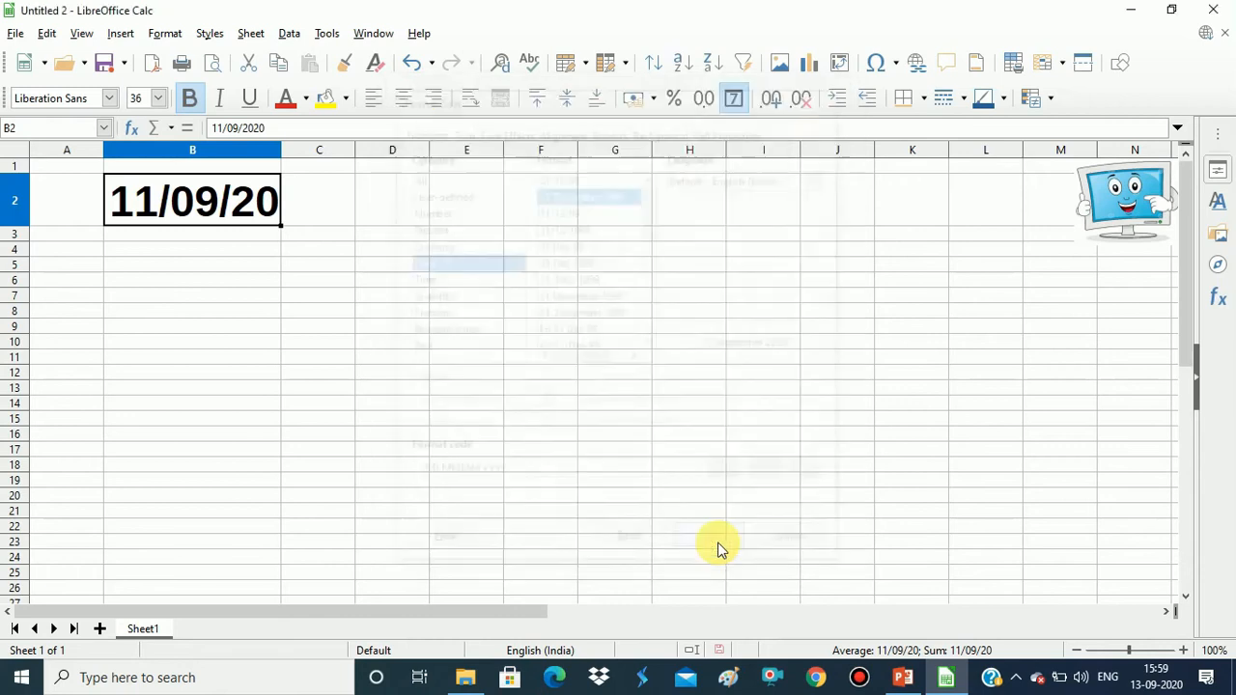
double_click(281, 148)
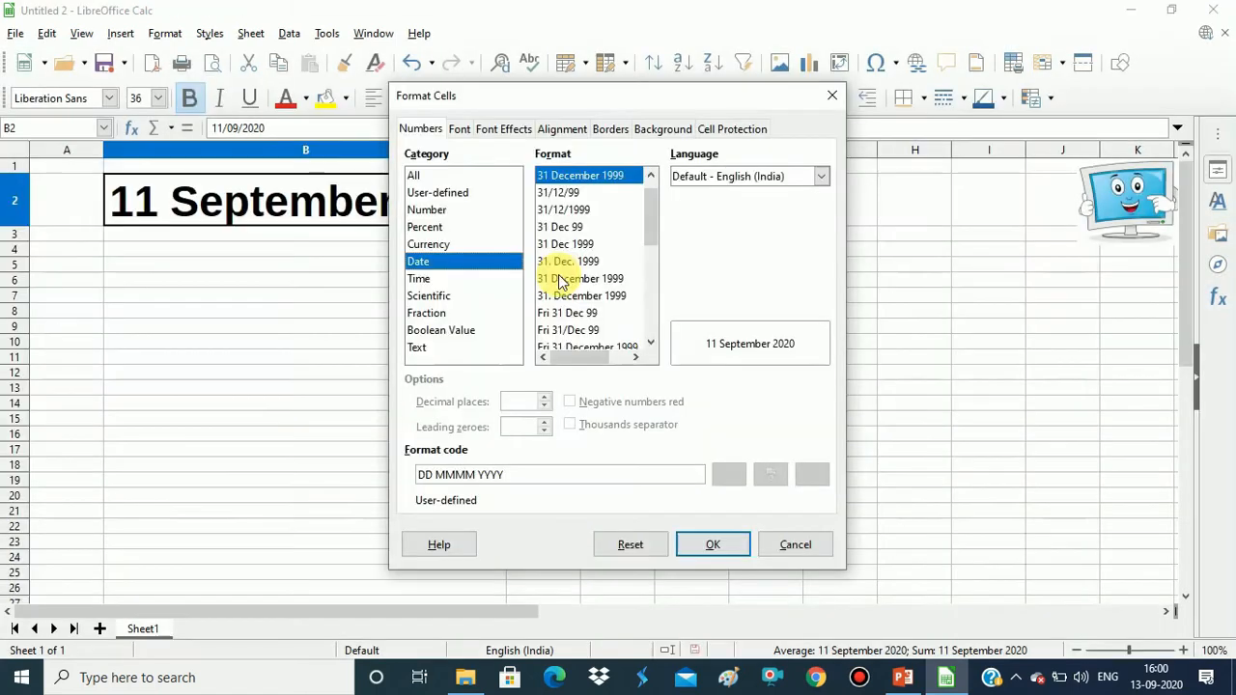
Change the date format of B2 to Fri 31 Dec 99
left_click(568, 316)
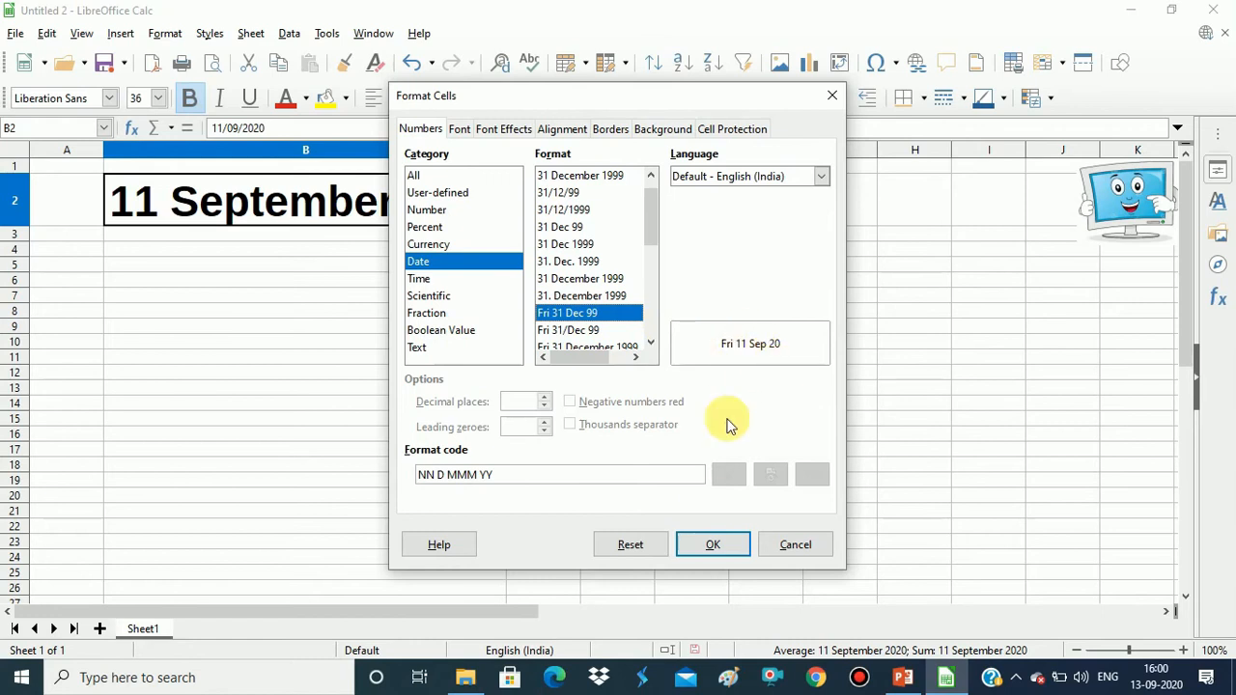
left_click(724, 544)
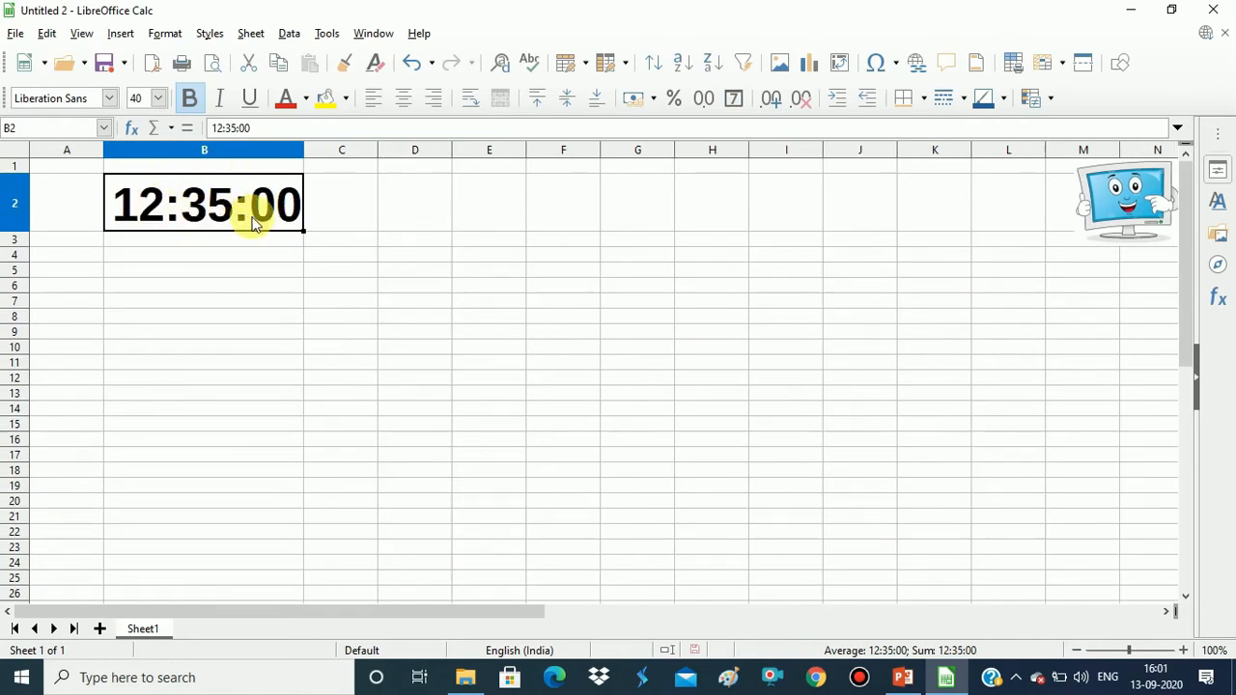
Preview the available time formats for the time in B2, from 01:37 PM through to 1999-12-31T13:37:46
left_click(169, 39)
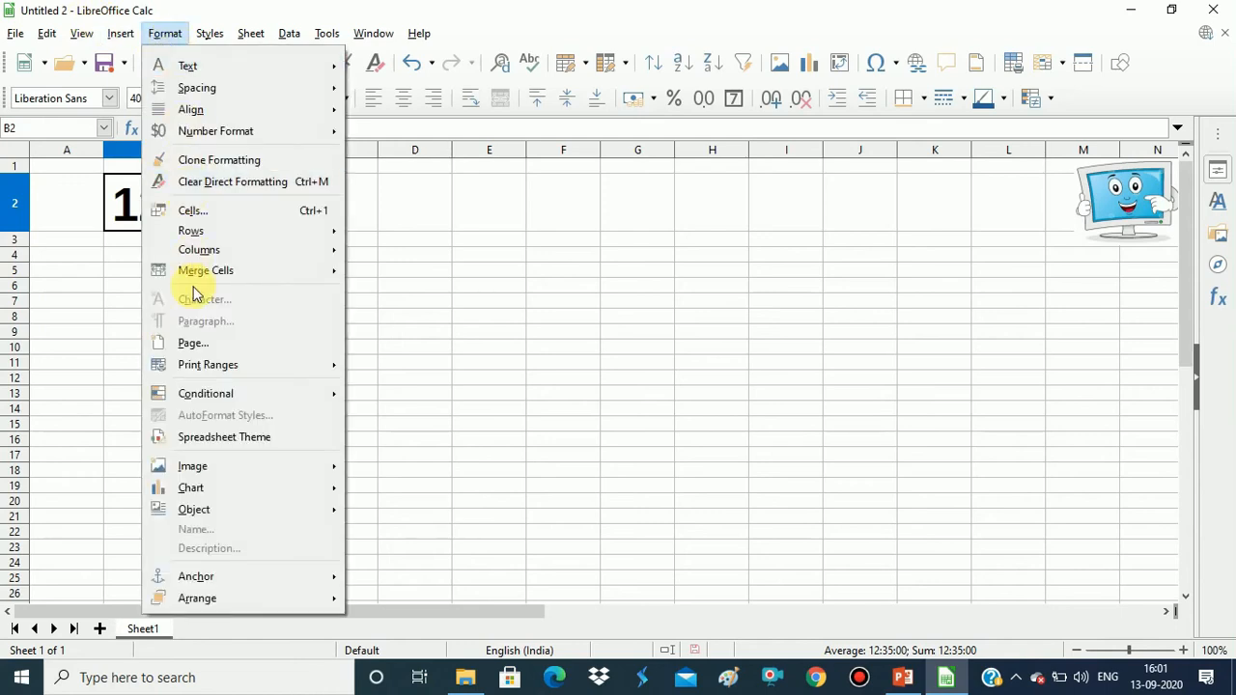
left_click(218, 211)
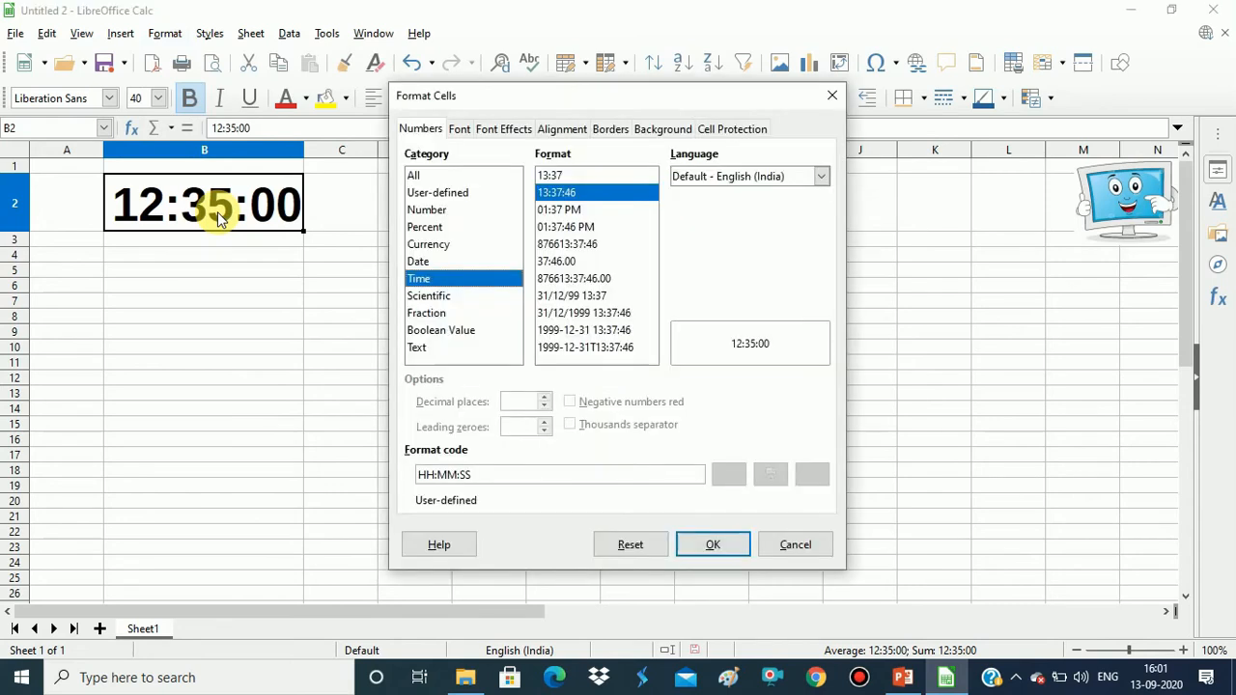
left_click(555, 227)
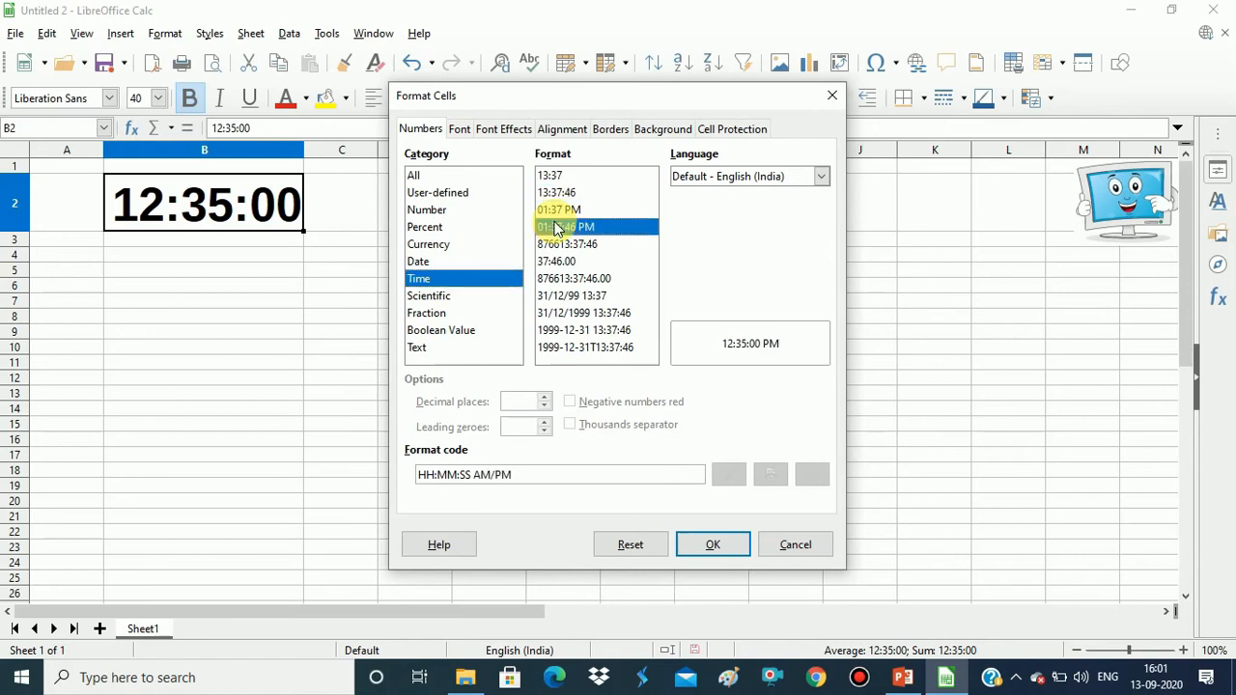
left_click(558, 210)
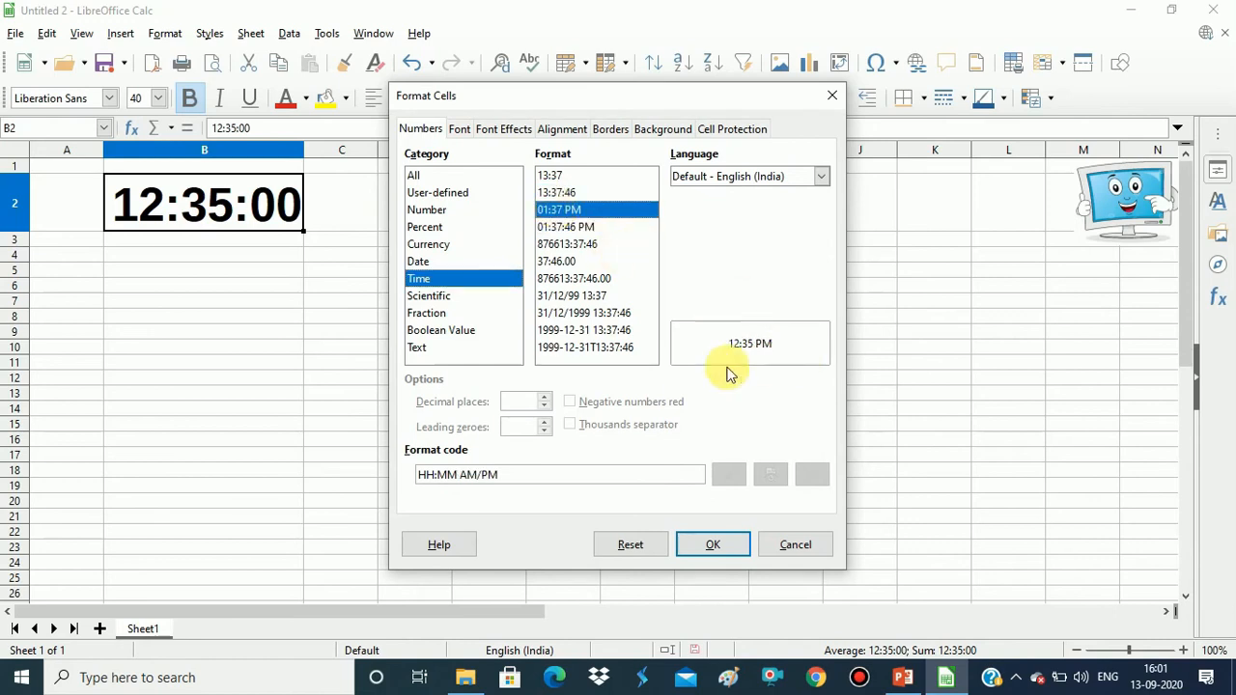
left_click(569, 228)
left_click(573, 243)
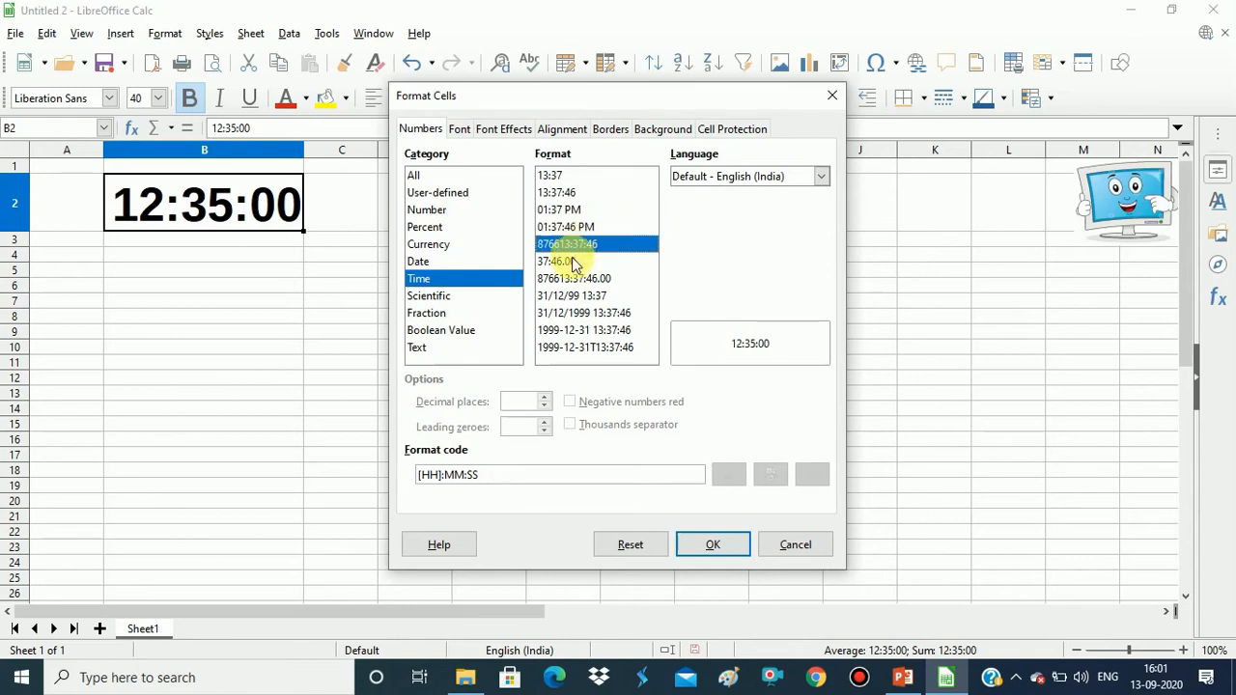
left_click(572, 259)
left_click(573, 280)
left_click(573, 296)
left_click(574, 312)
left_click(576, 330)
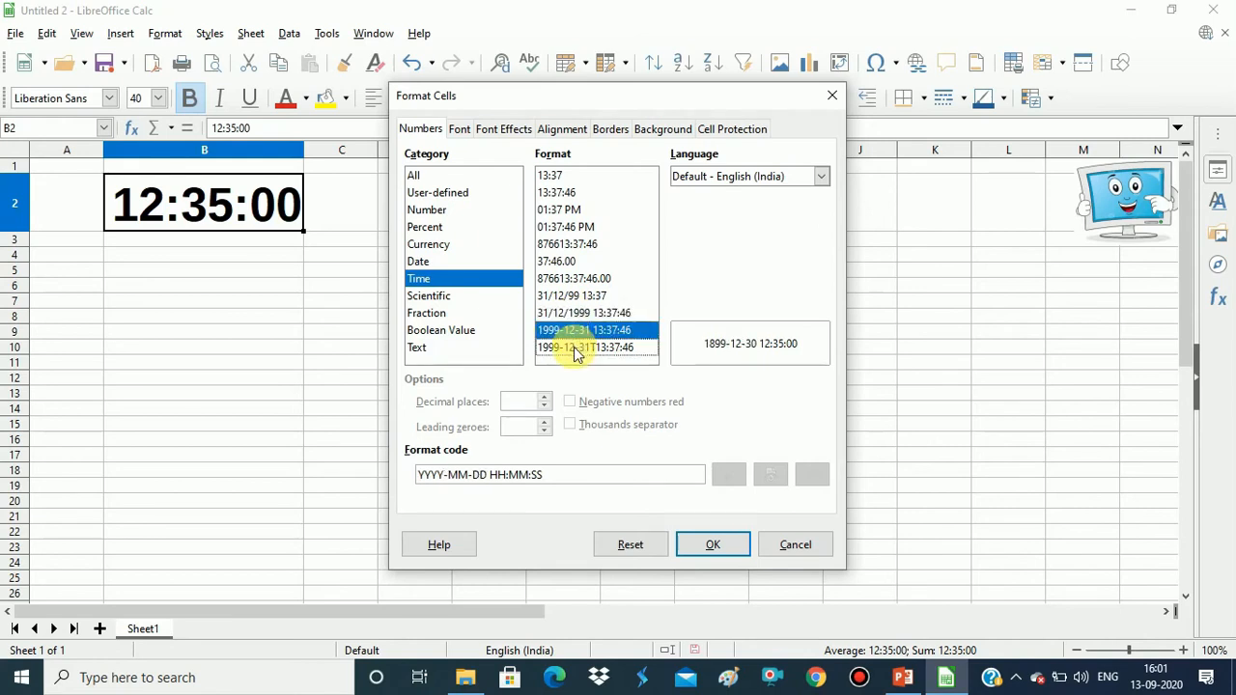
key("Down")
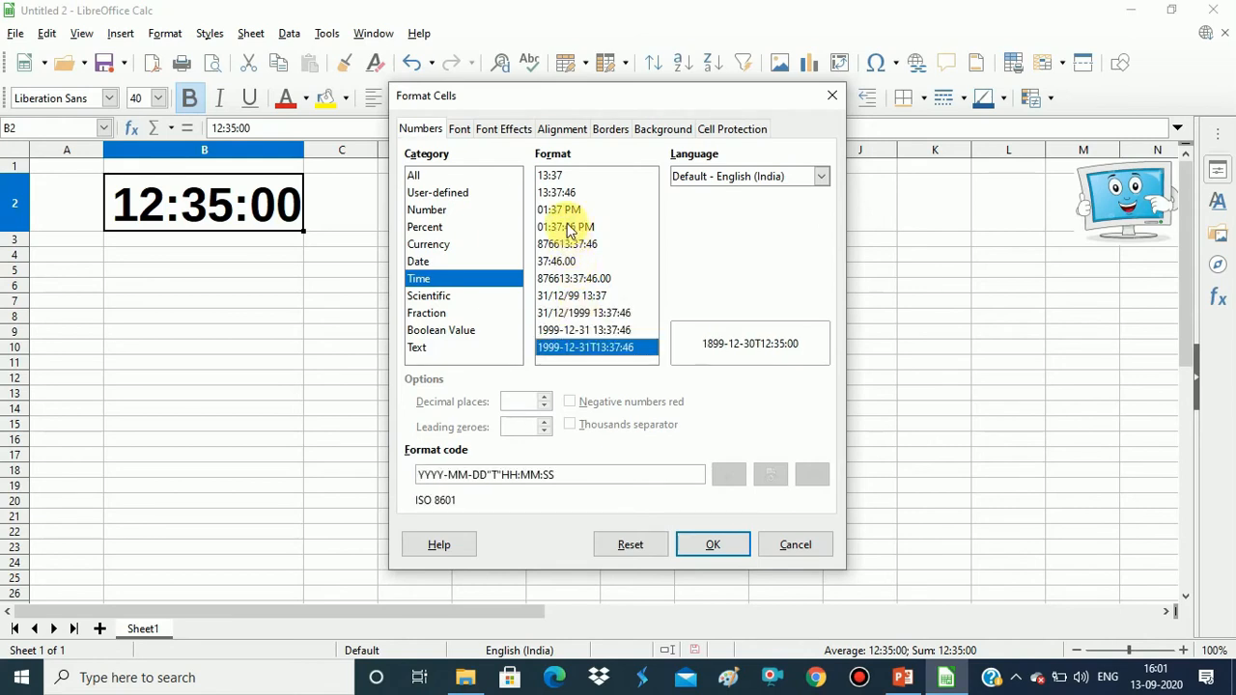
Apply the 01:37:46 PM time format to B2, fit the width of column B and reselect the cell
left_click(569, 228)
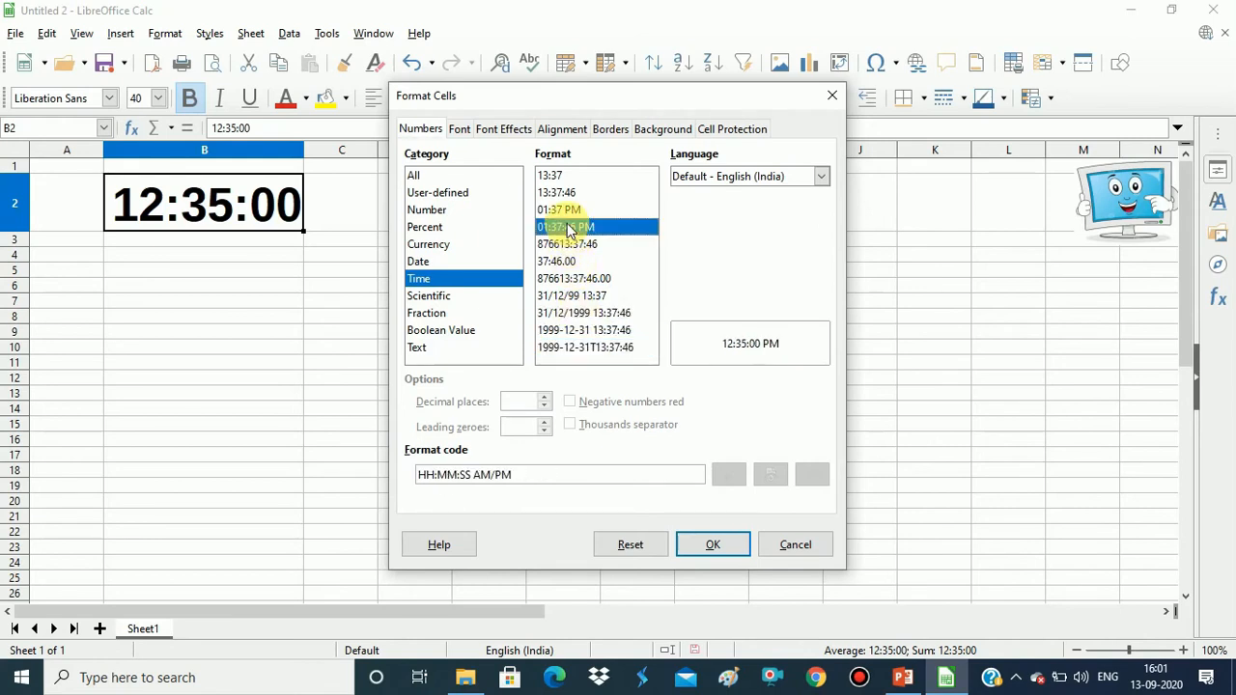
left_click(739, 544)
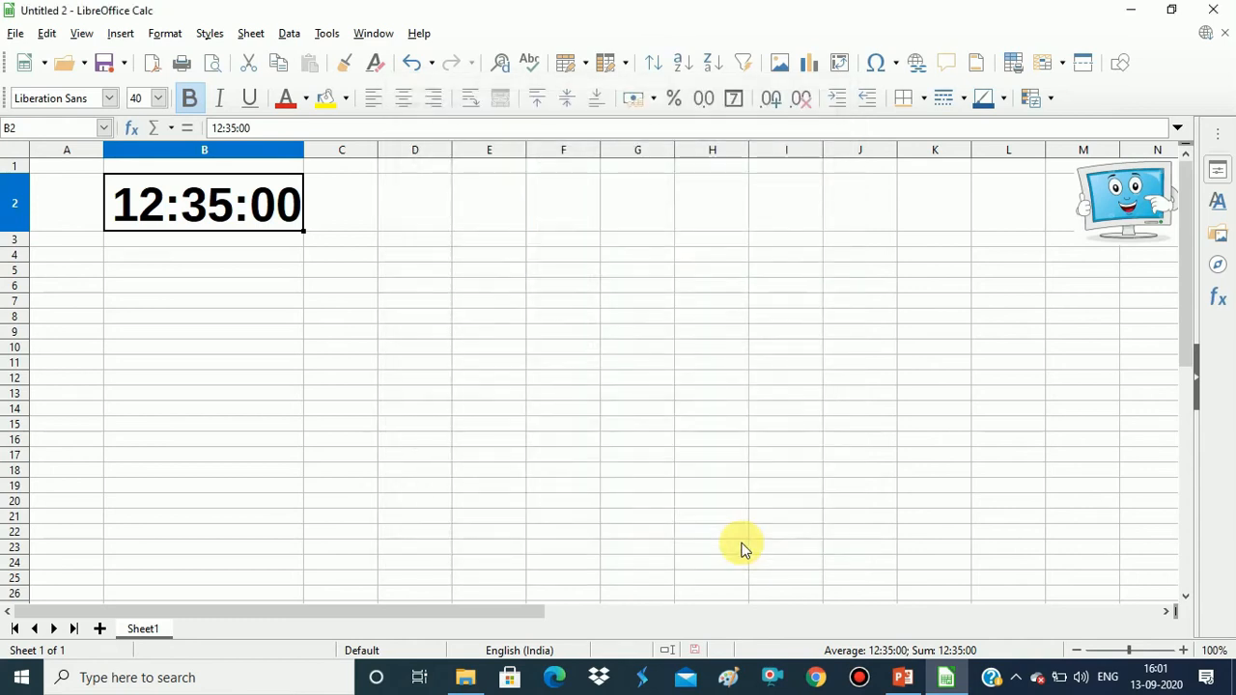
left_click(299, 149)
mouse_move(305, 152)
left_mouse_down()
mouse_move(319, 153)
mouse_move(305, 149)
left_mouse_up()
double_click(304, 150)
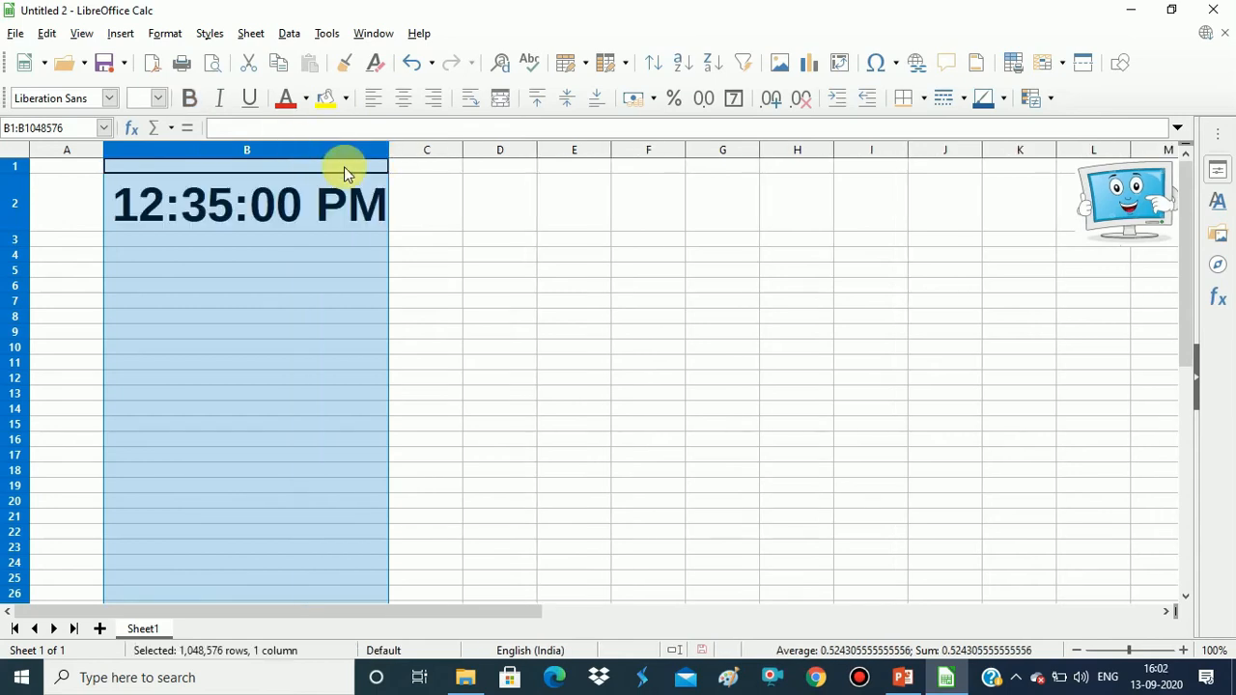
left_click(427, 220)
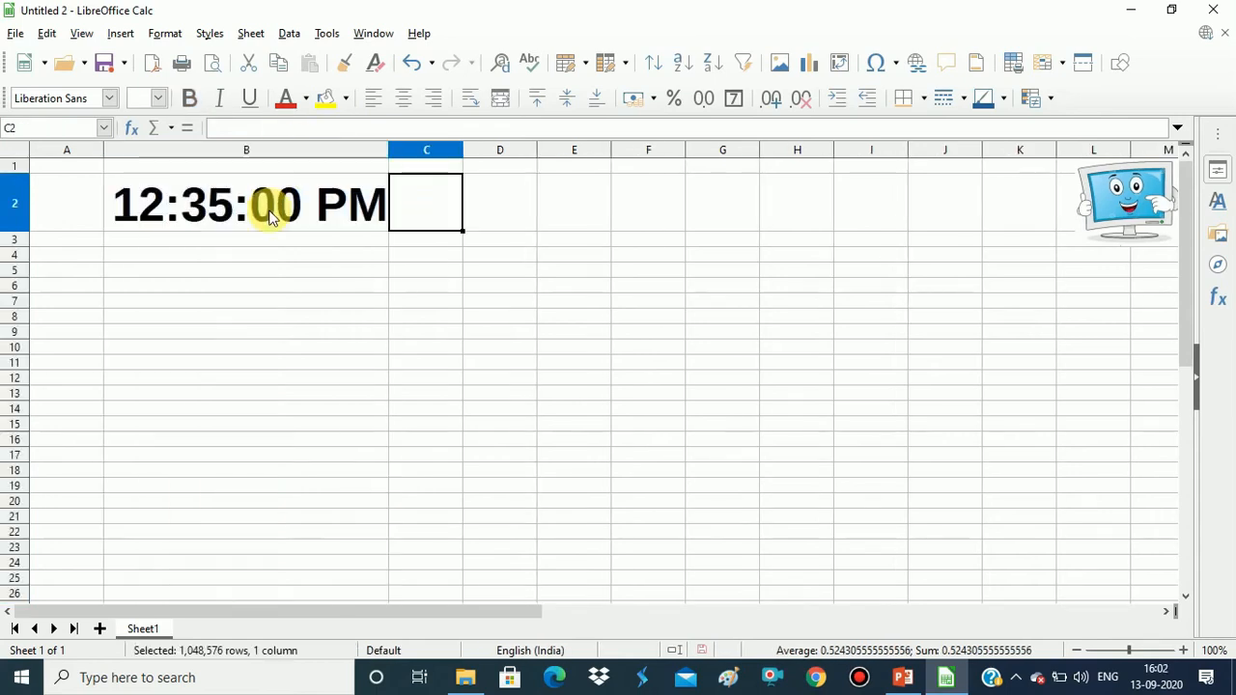
left_click(269, 214)
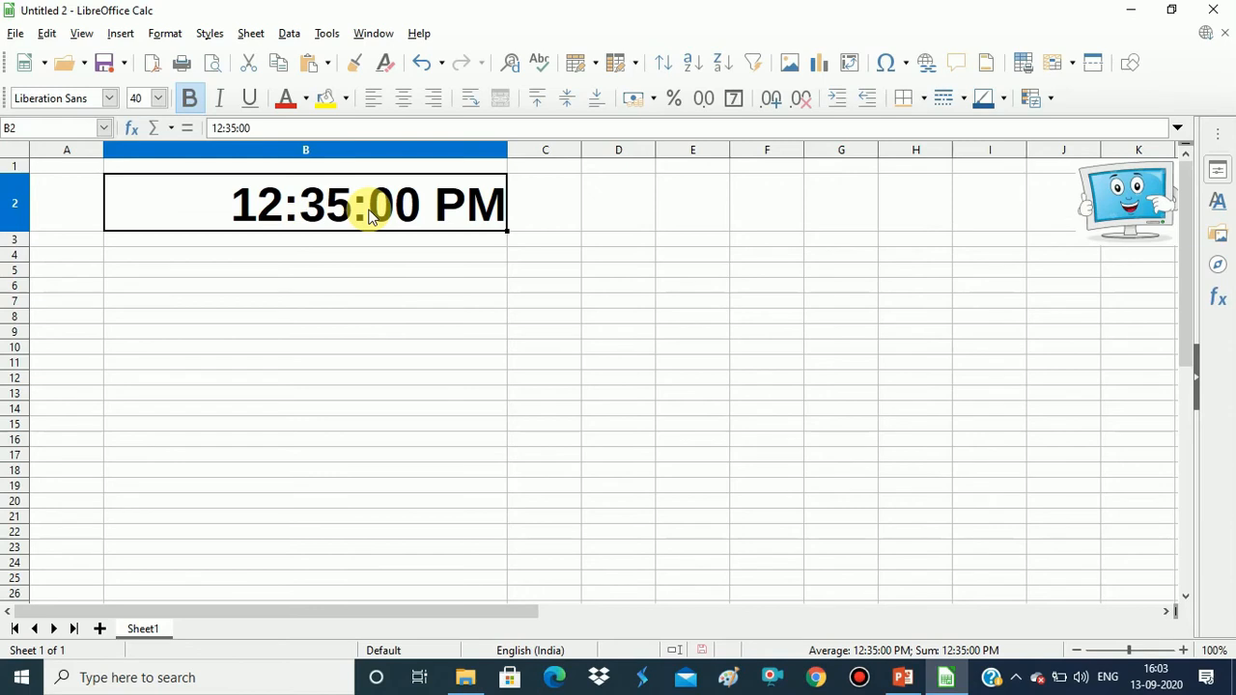
Align the time in B2 Right horizontally and Top vertically, with Shrink to fit cell size enabled
key("ctrl+1")
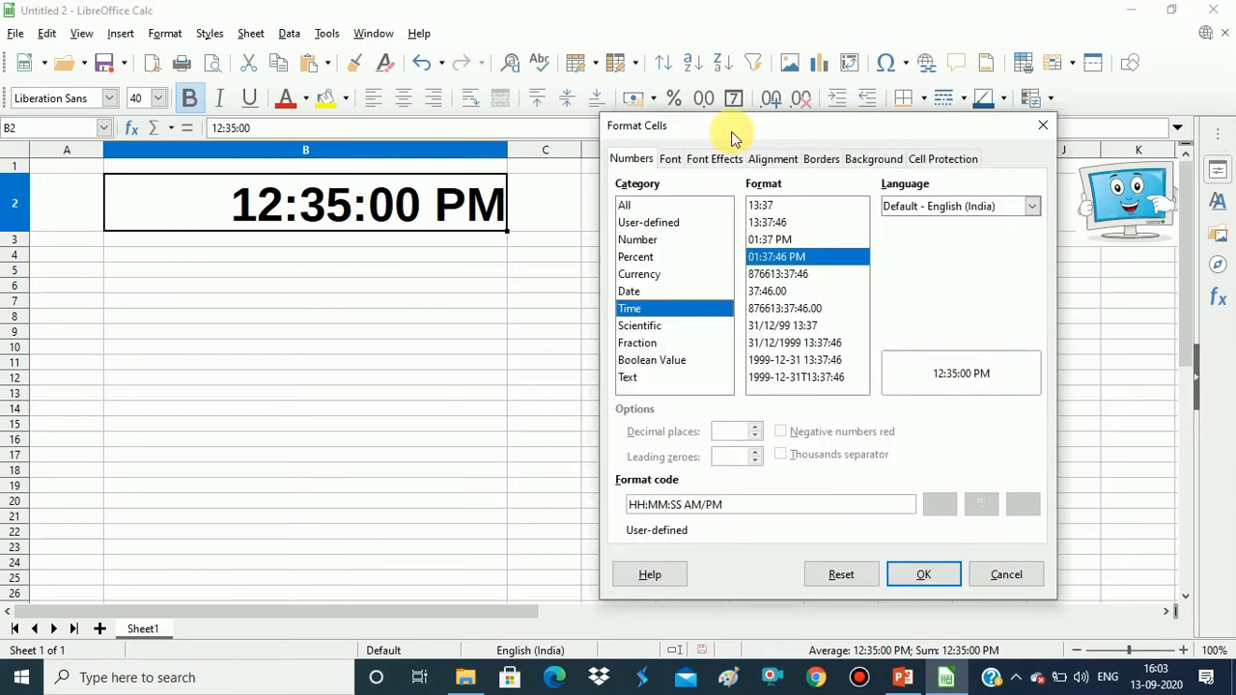
left_click(772, 160)
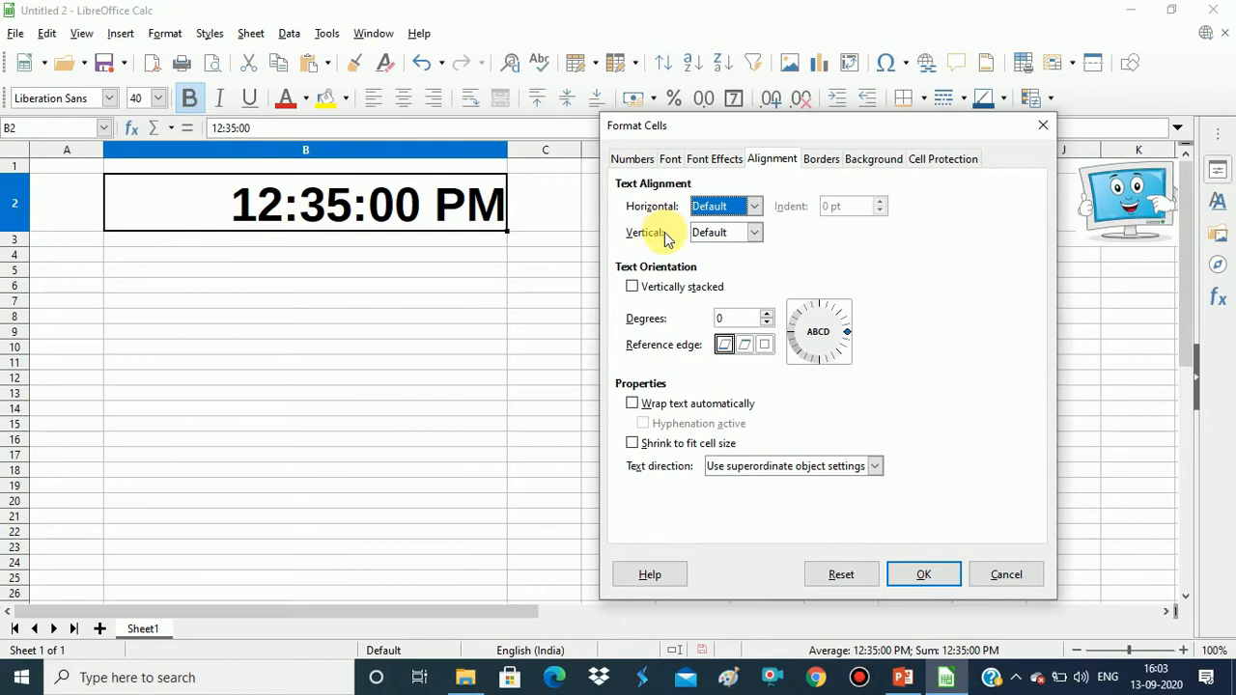
left_click(754, 207)
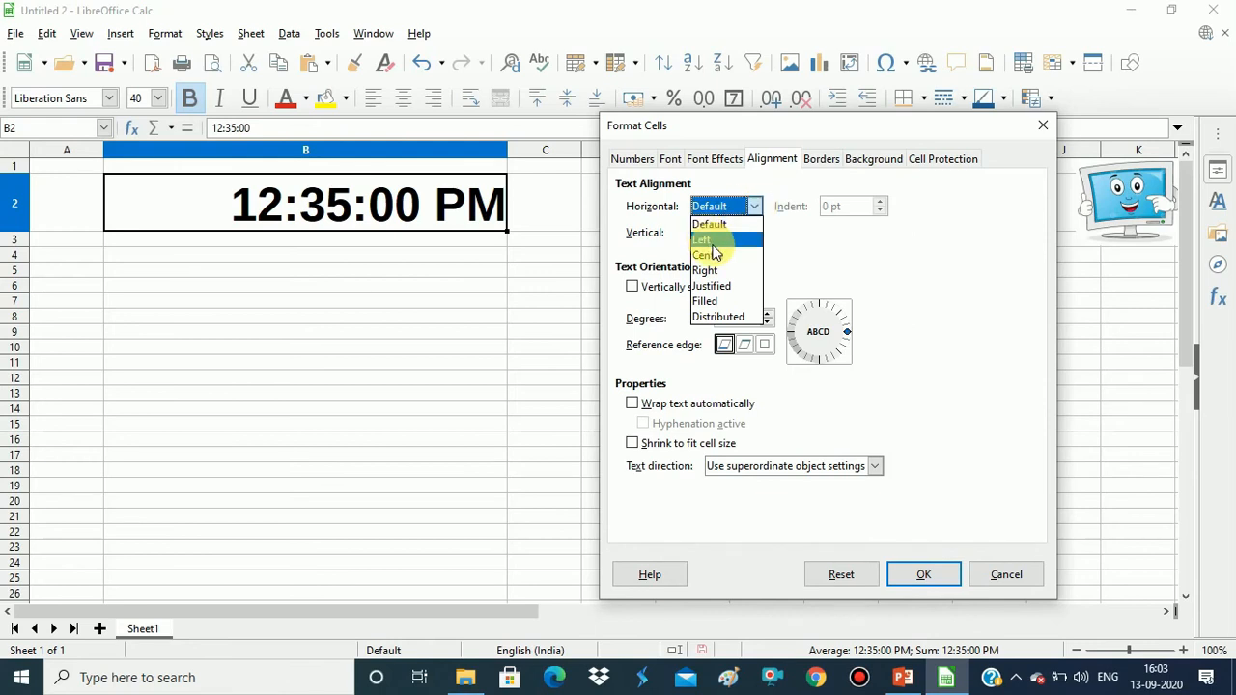
left_click(795, 279)
left_click(755, 234)
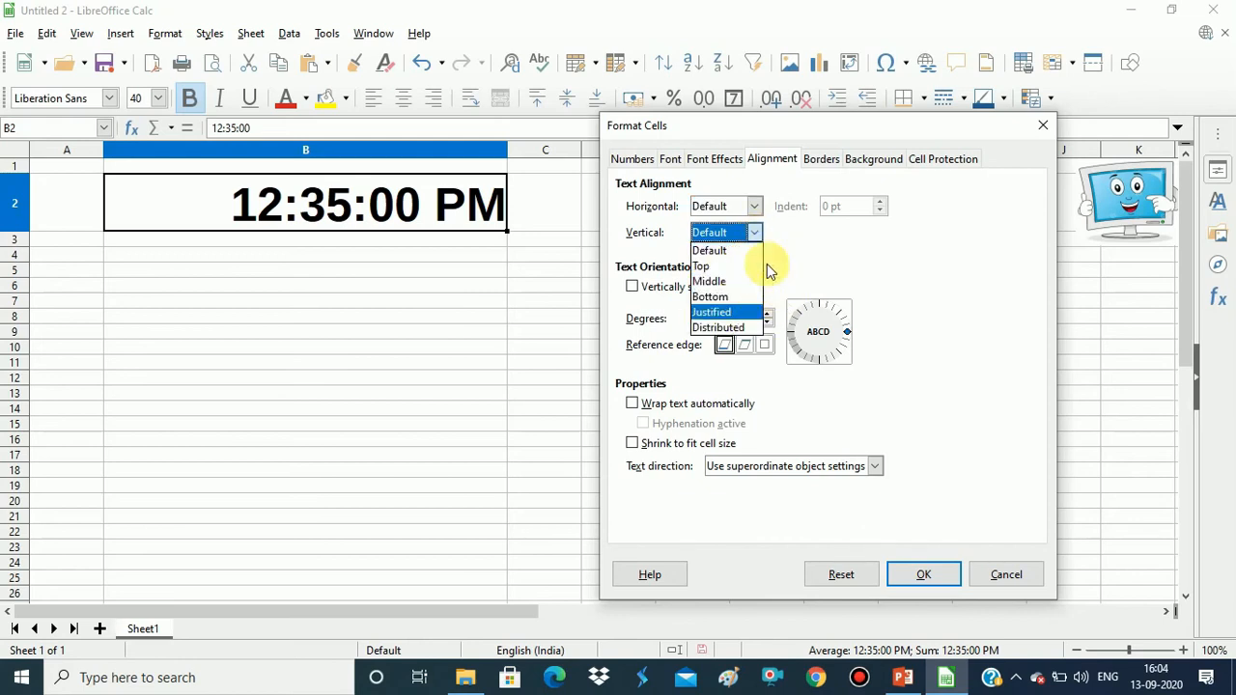
left_click(829, 233)
left_click(755, 207)
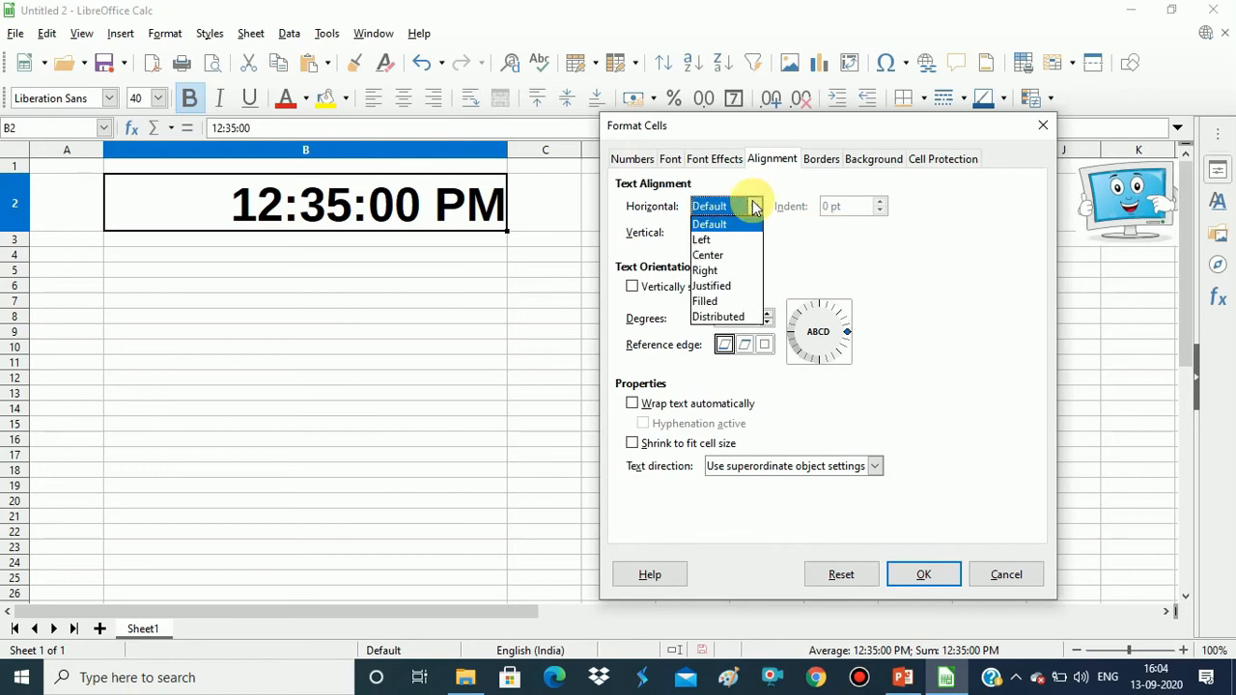
left_click(726, 272)
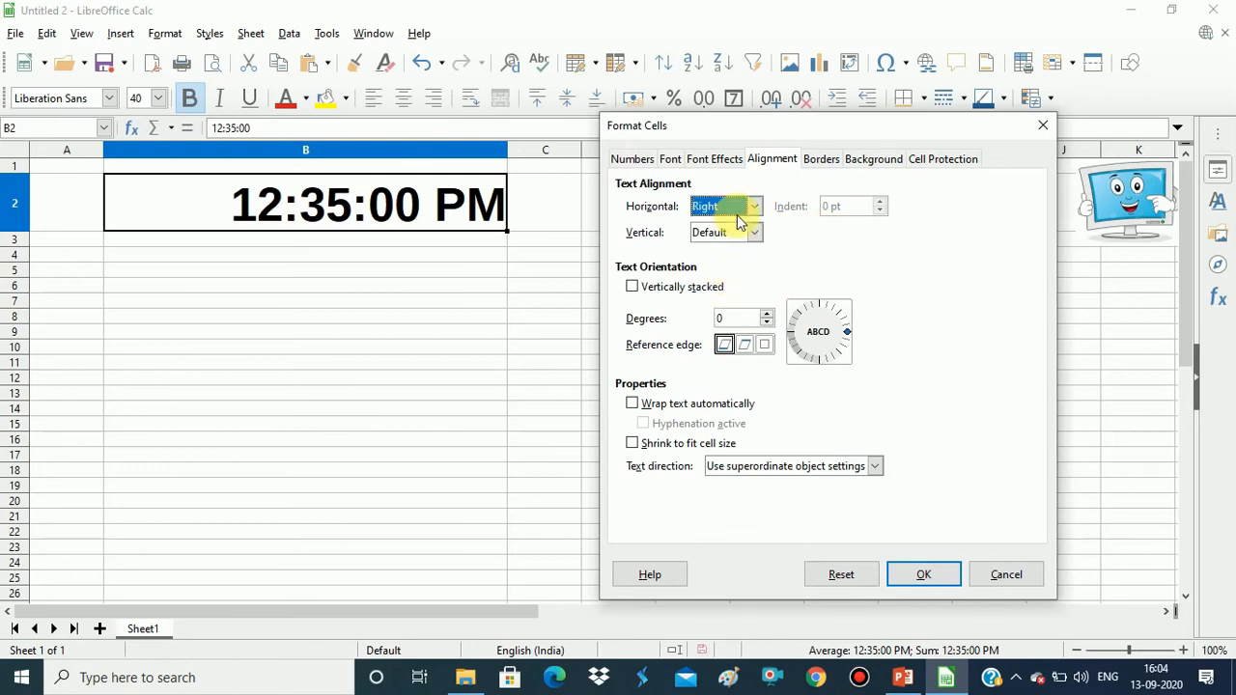
left_click(753, 233)
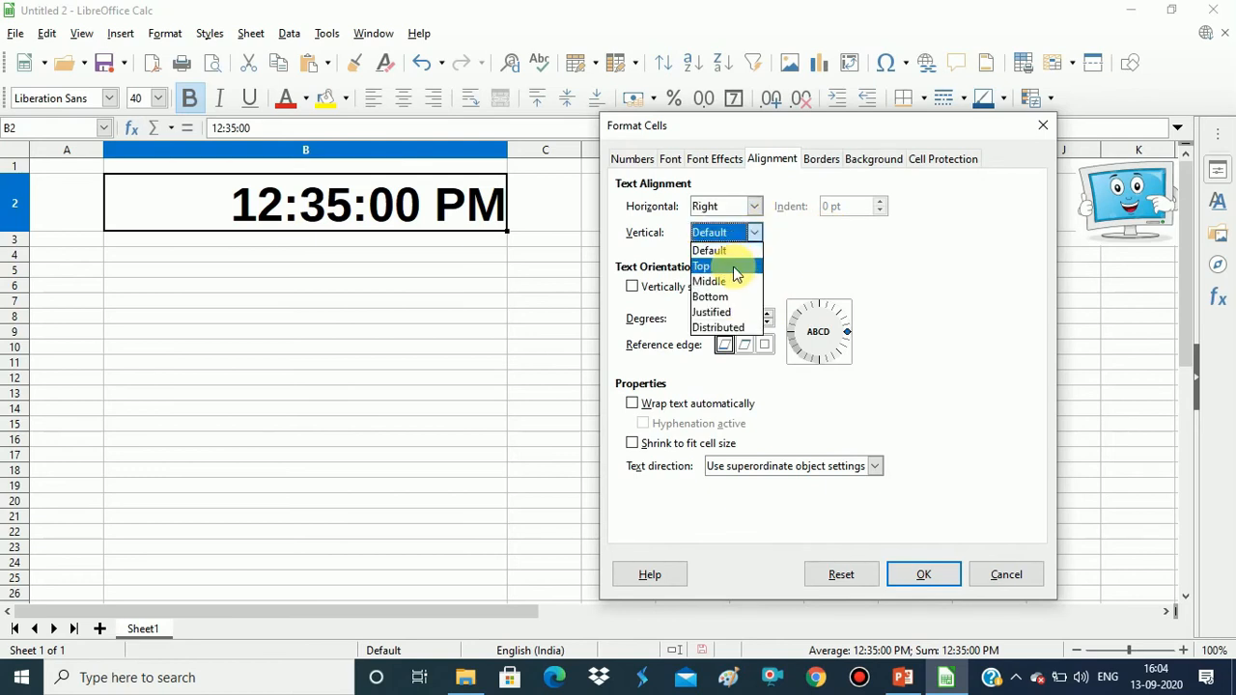
left_click(736, 270)
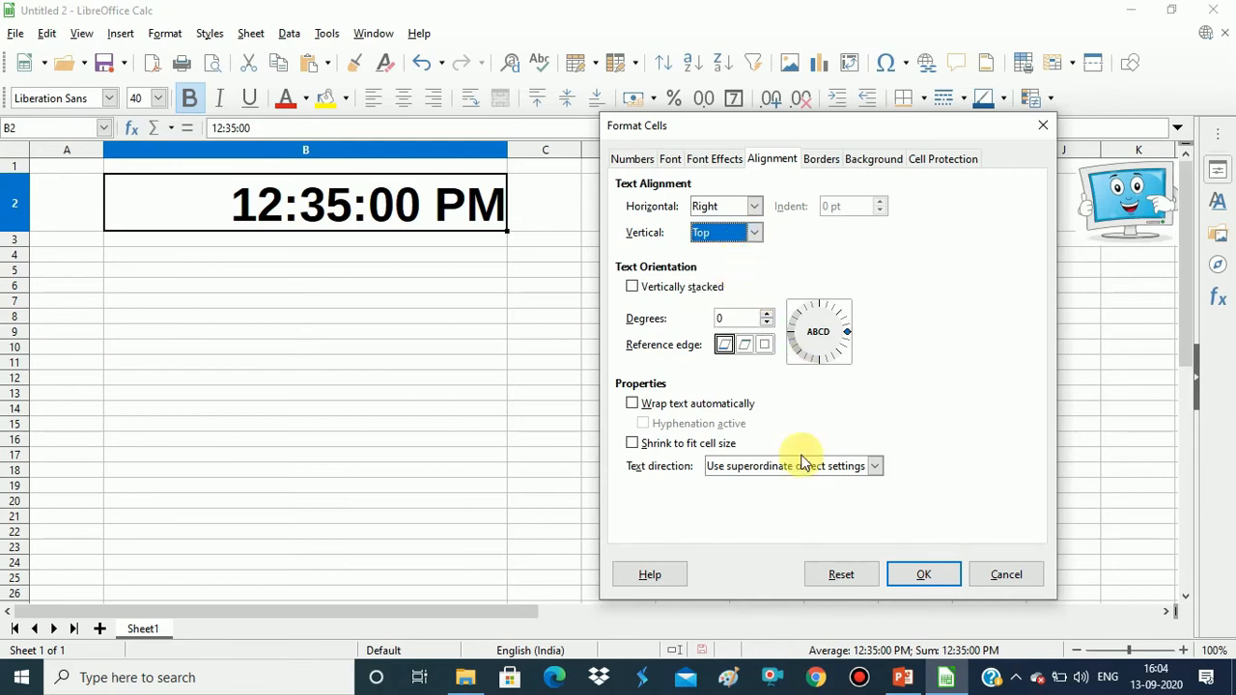
left_click(633, 444)
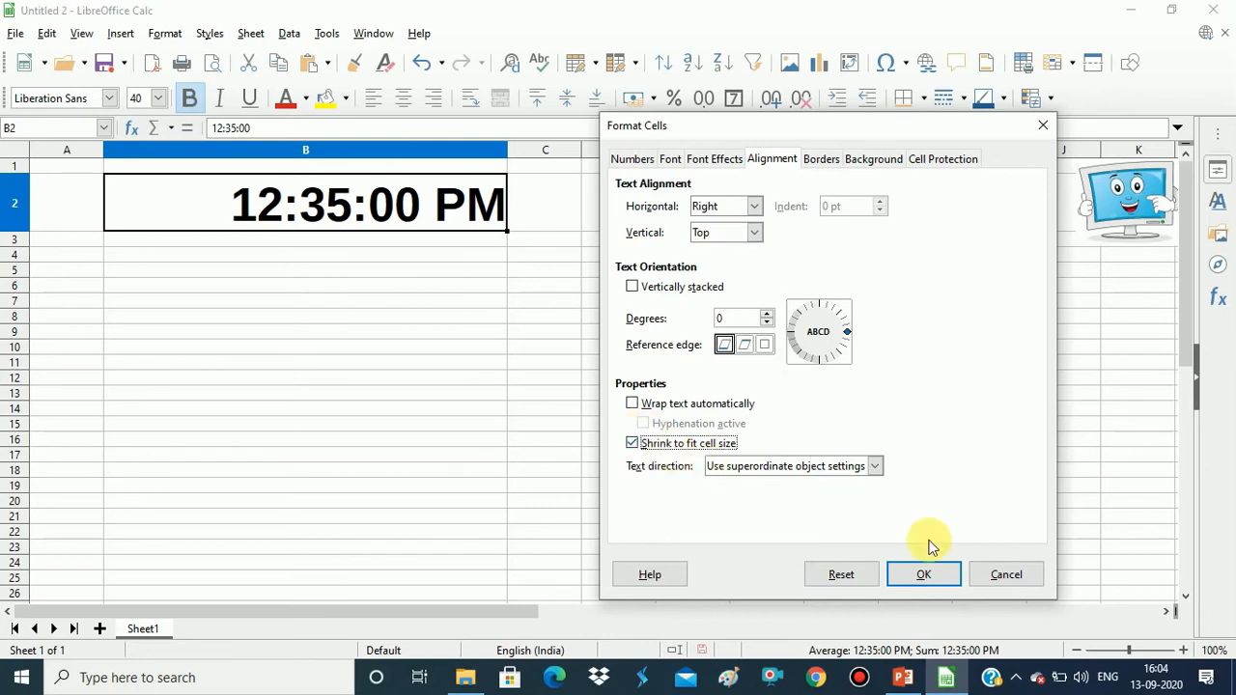
left_click(921, 573)
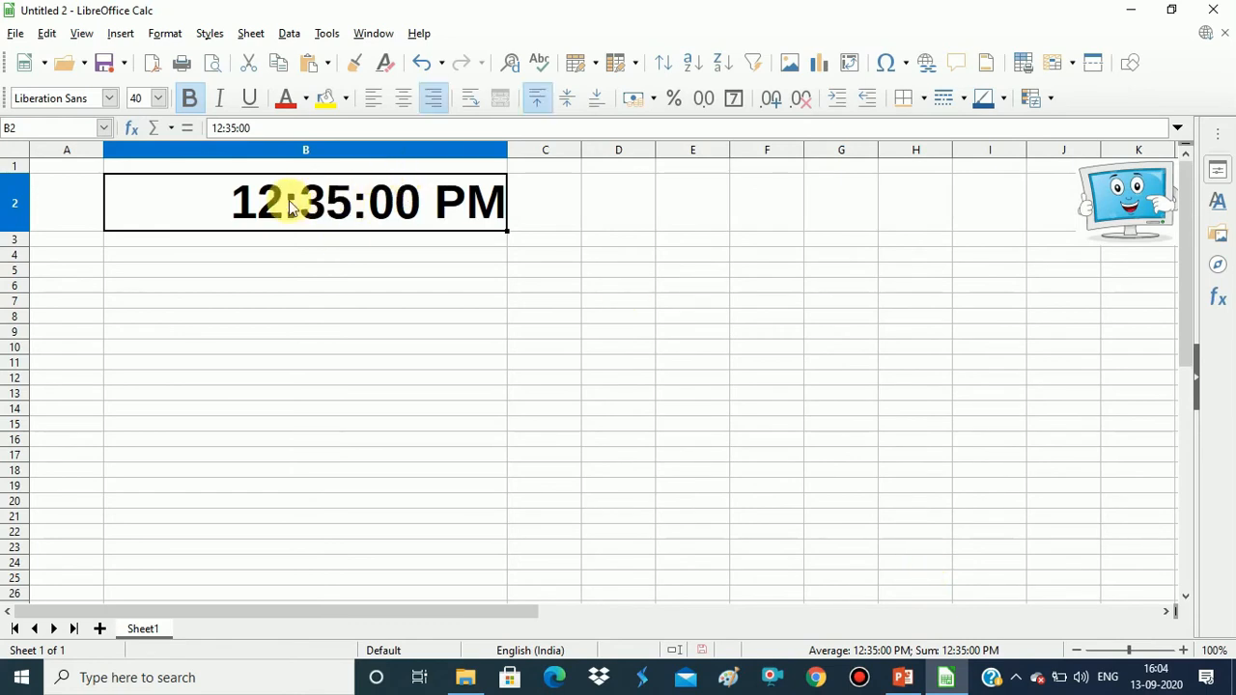
left_click(155, 99)
left_click(156, 99)
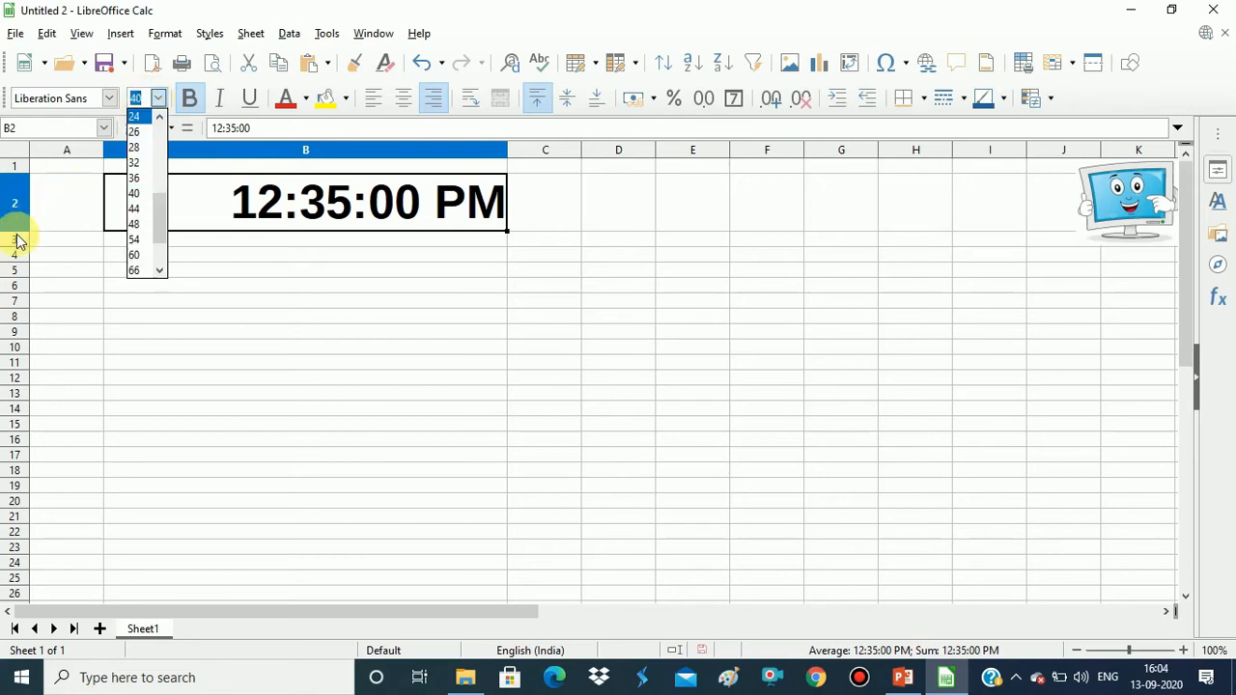
key("Escape")
key("Escape")
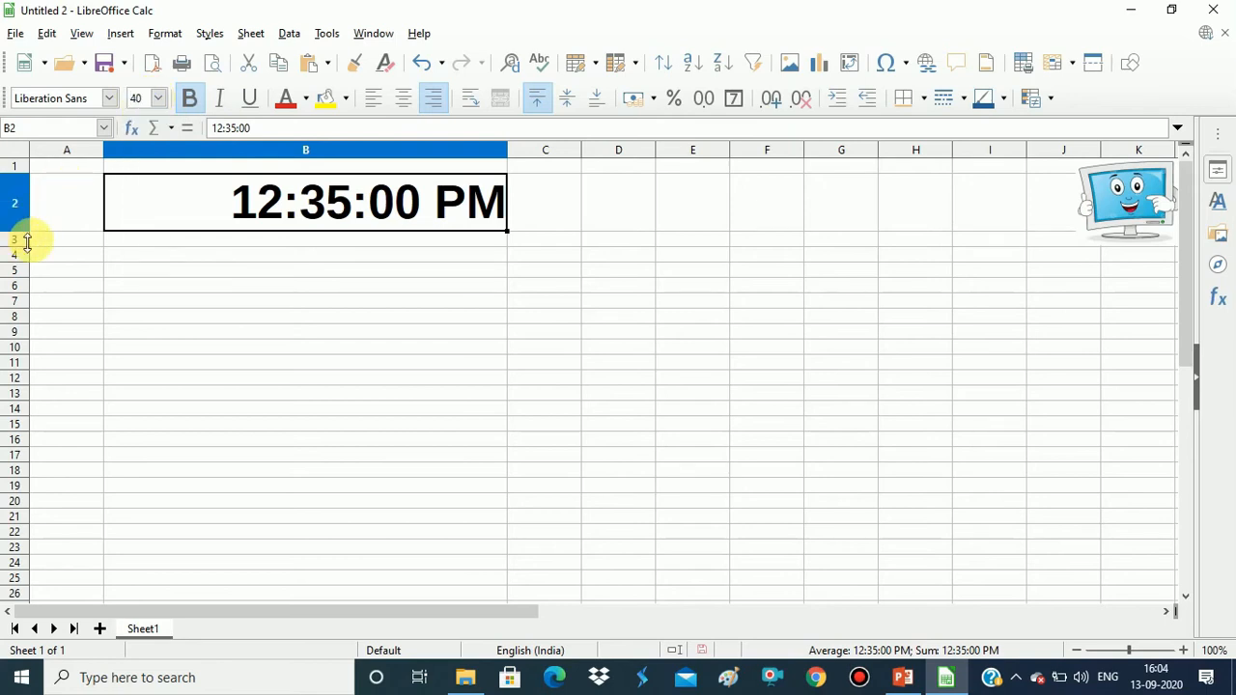
Increase the height of row 2 to about 2.16 cm
left_click_drag(29, 258, 30, 270)
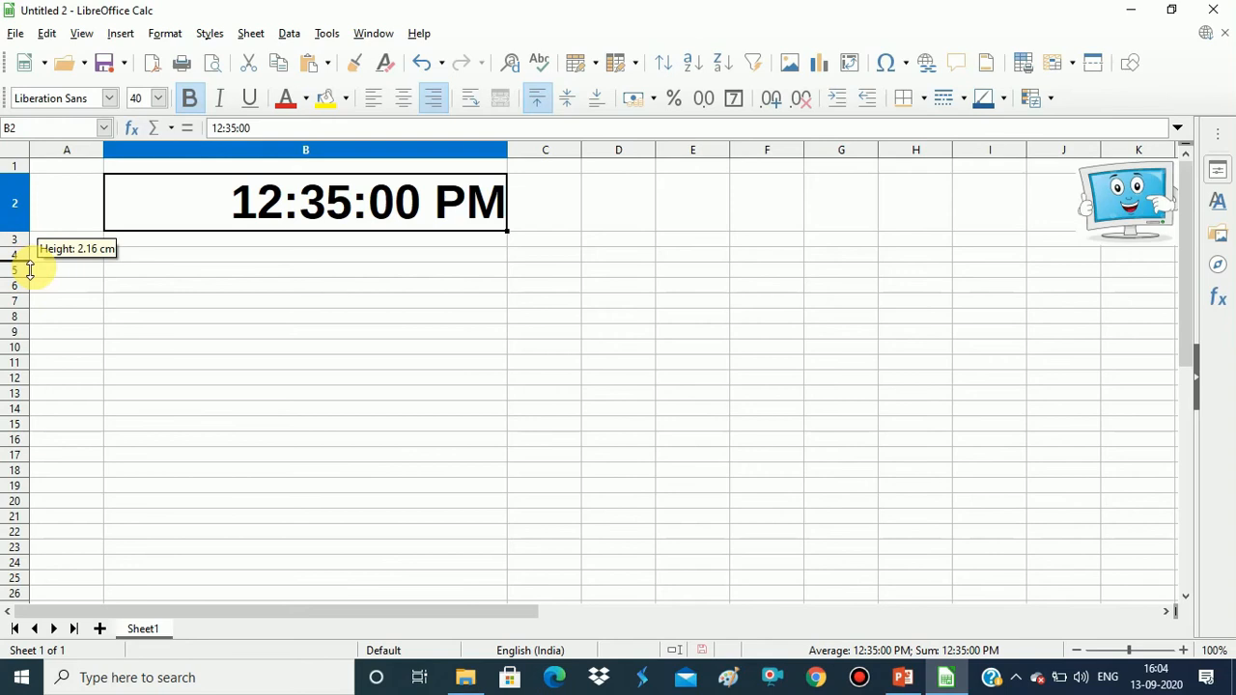
left_click_drag(30, 270, 44, 262)
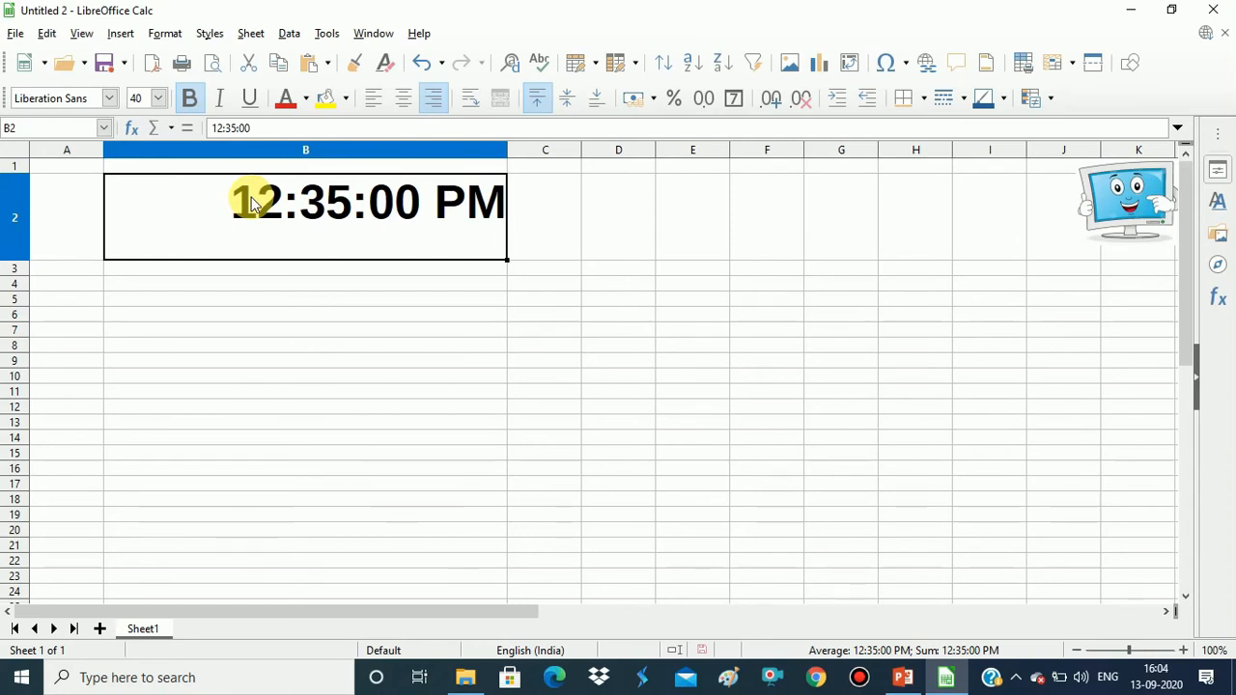
Change the alignment of the time in B2 to Filled horizontally and Middle vertically
right_click(253, 203)
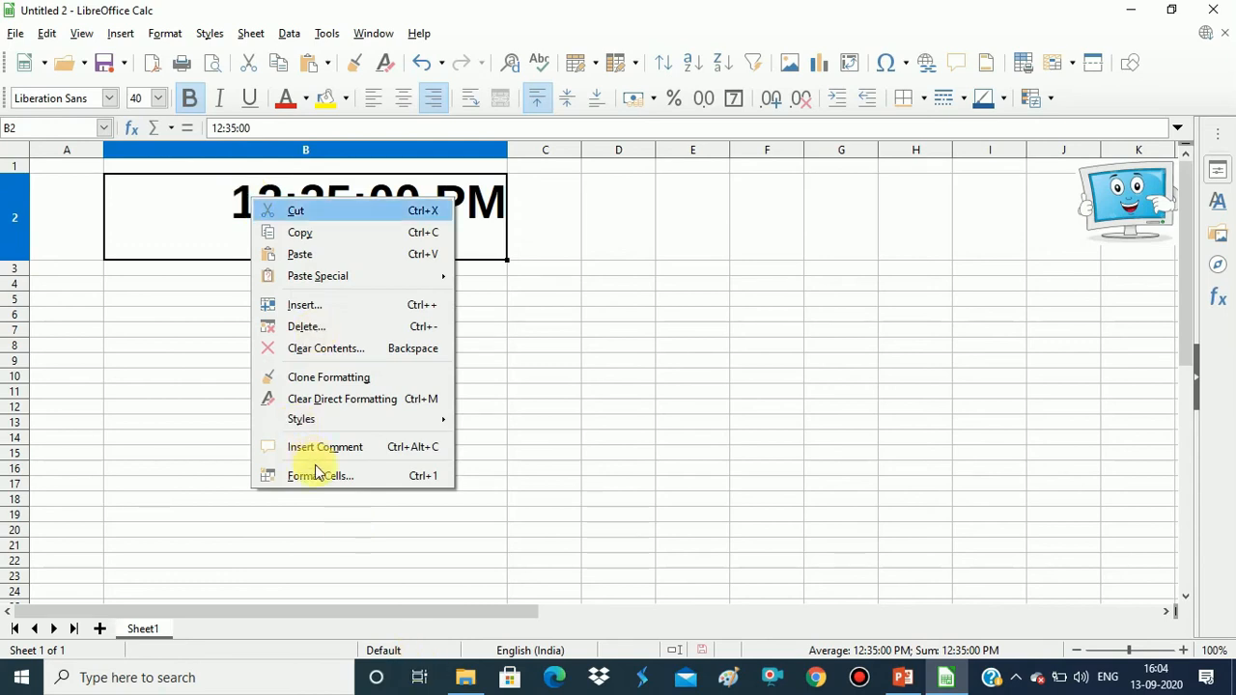
left_click(316, 476)
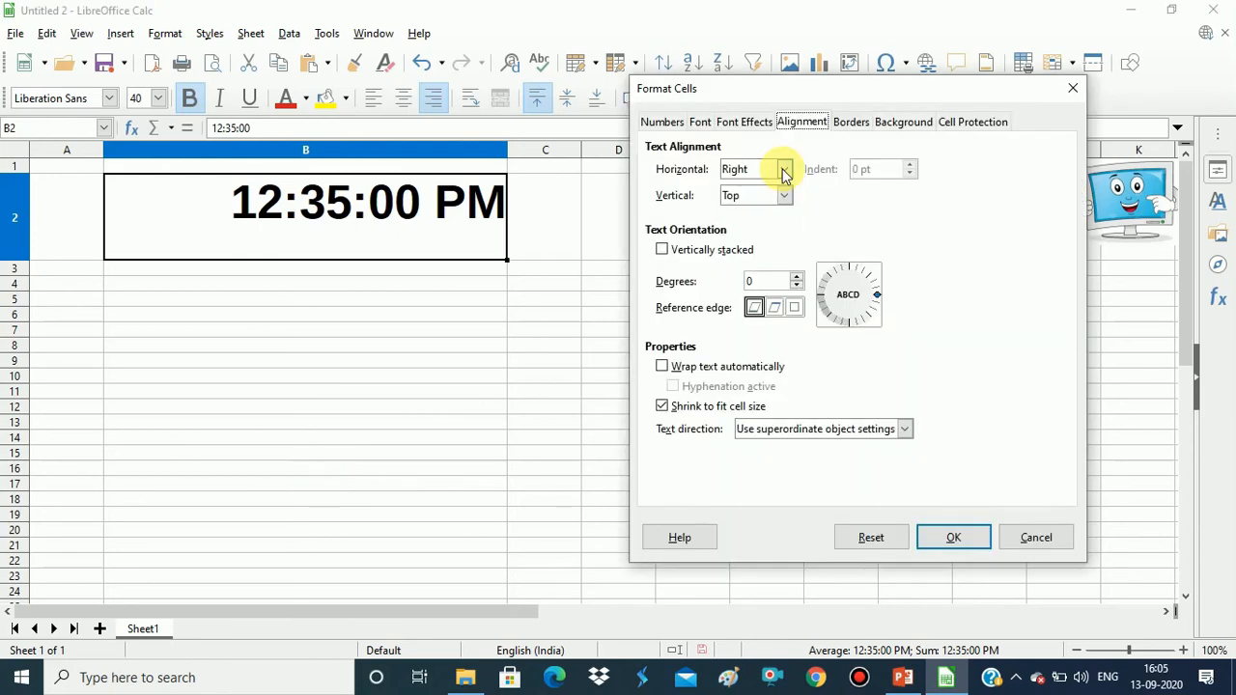
left_click(784, 172)
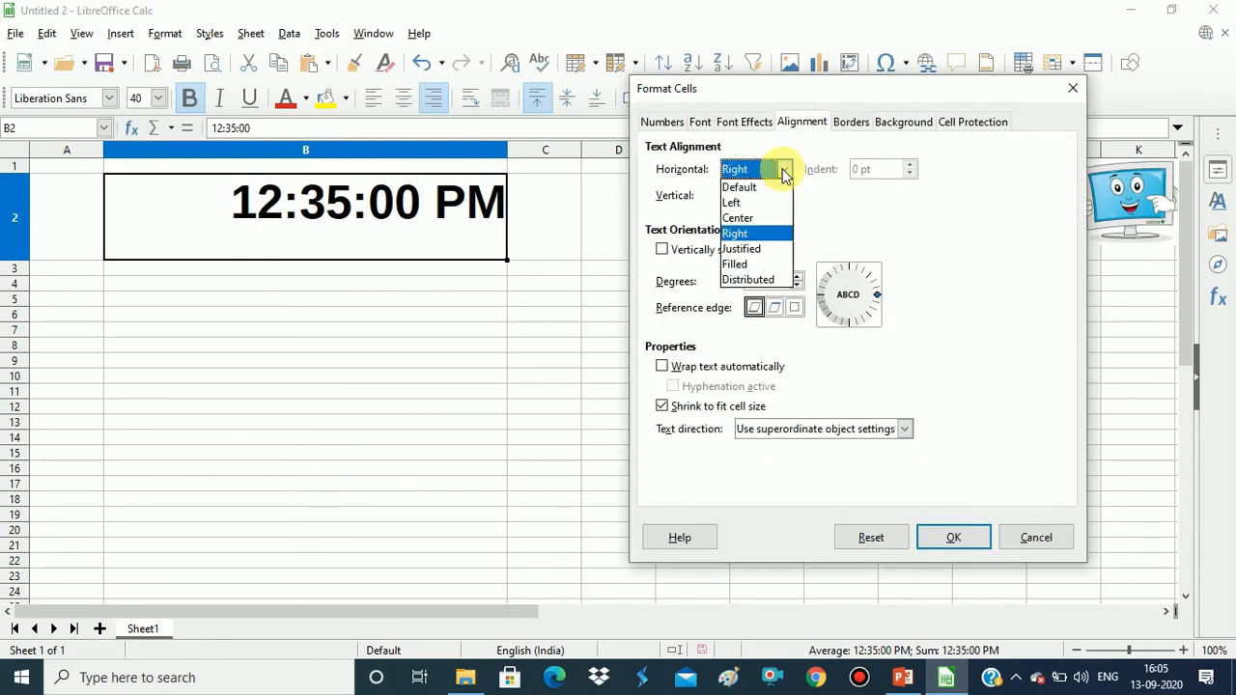
left_click(745, 269)
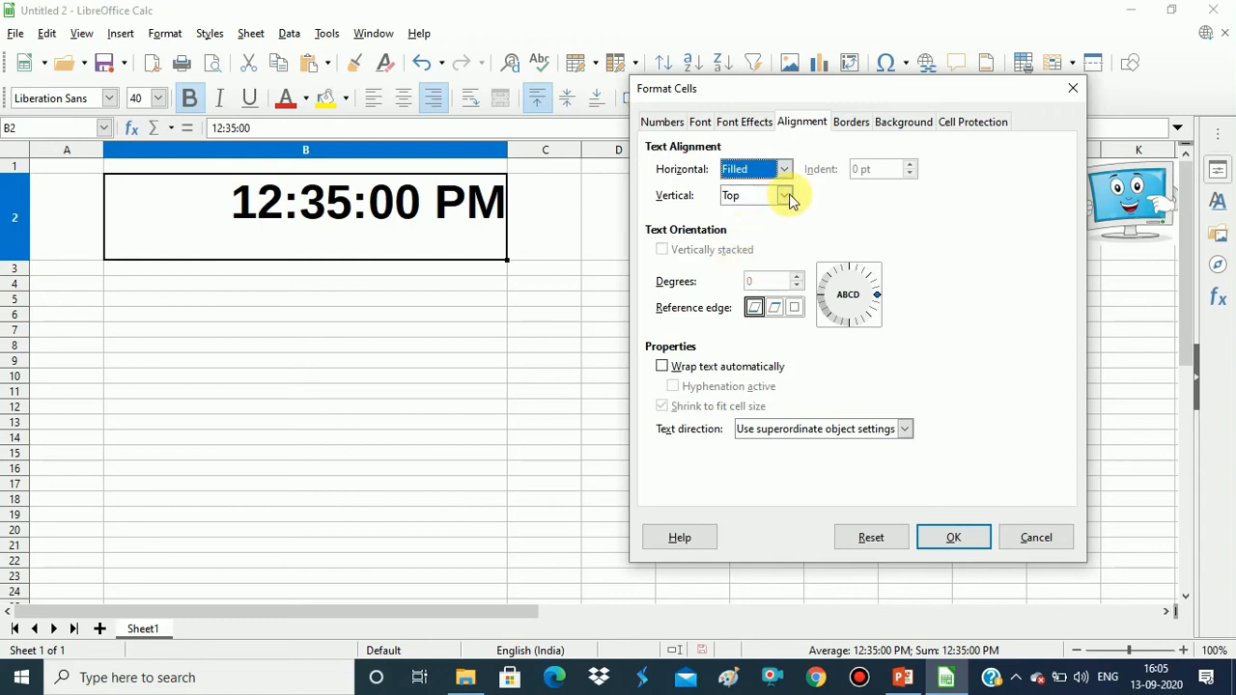
left_click(788, 197)
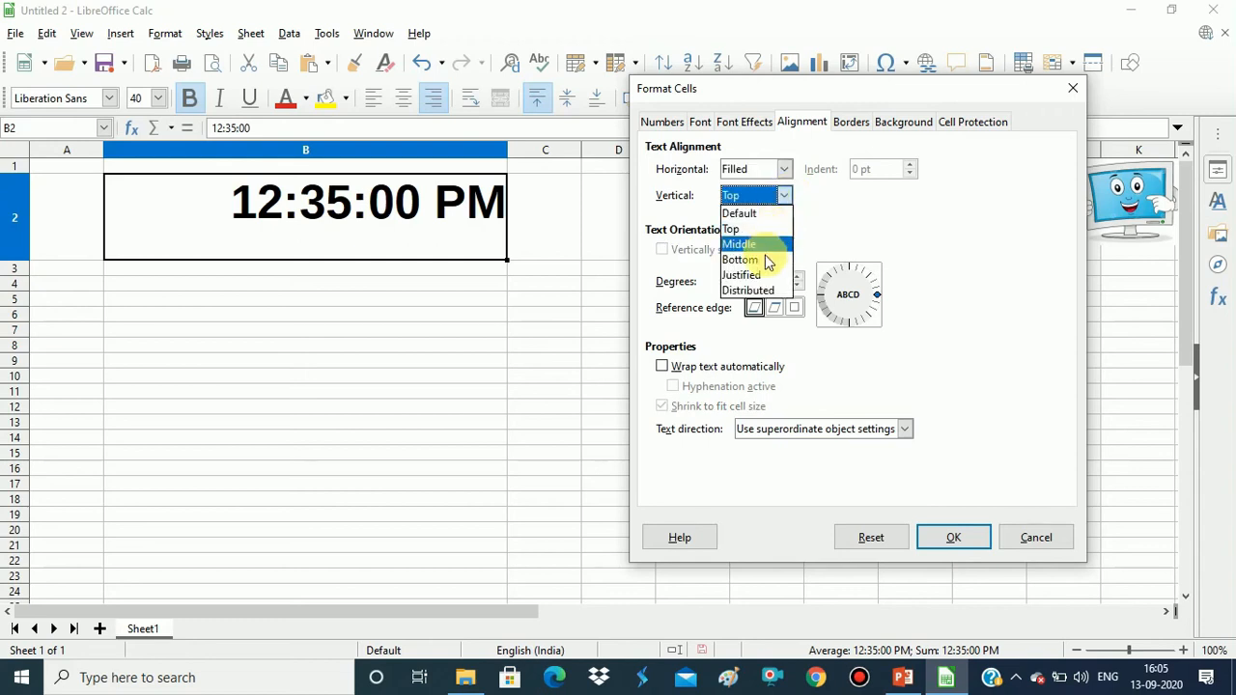
left_click(743, 244)
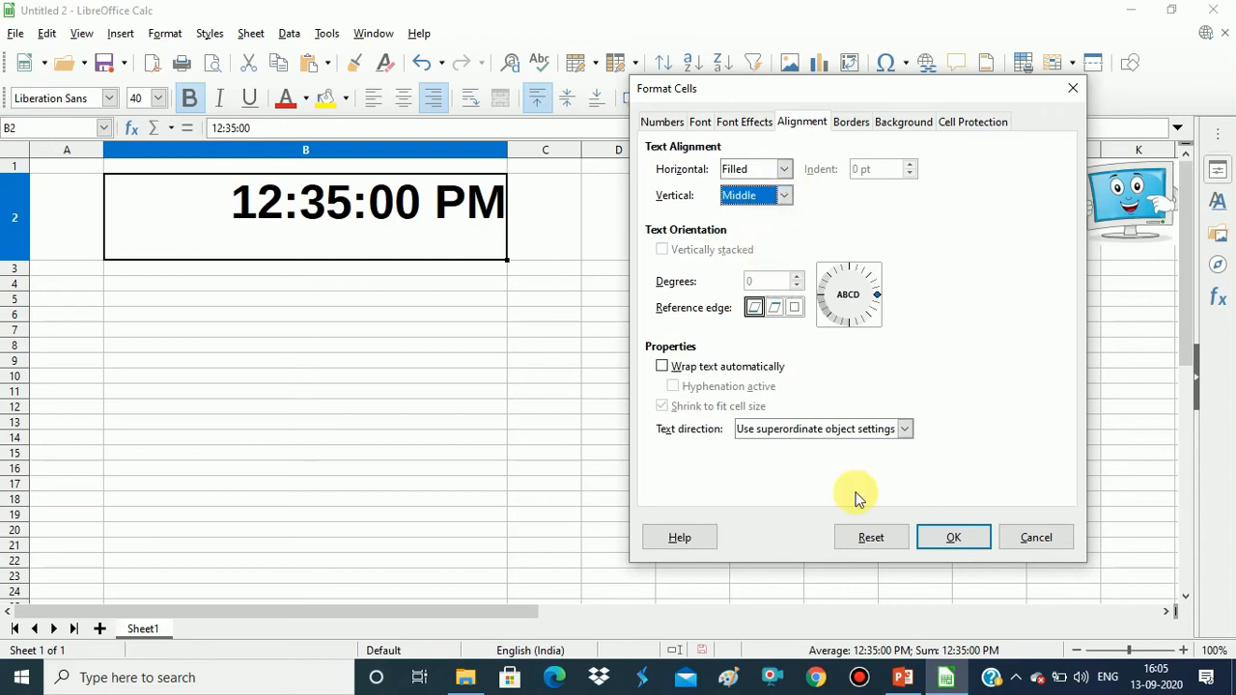
left_click(954, 539)
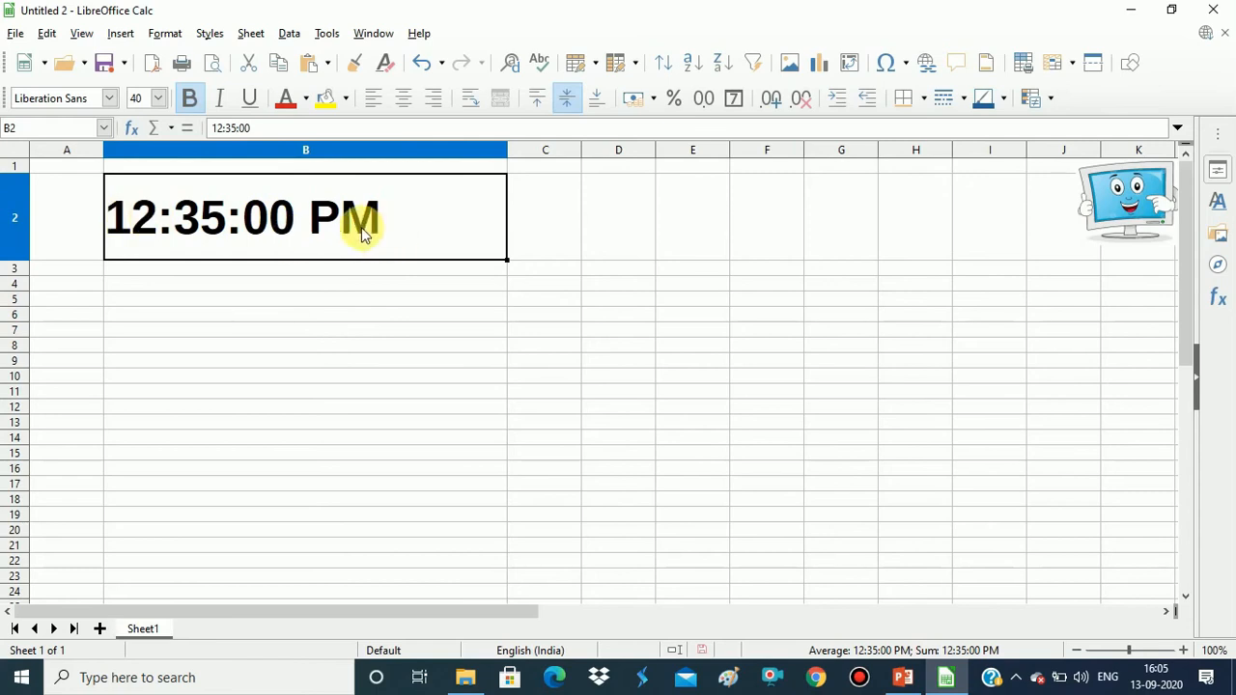
Change the alignment of B2 to Distributed horizontally and Bottom vertically, and deselect the cell
key("ctrl+1")
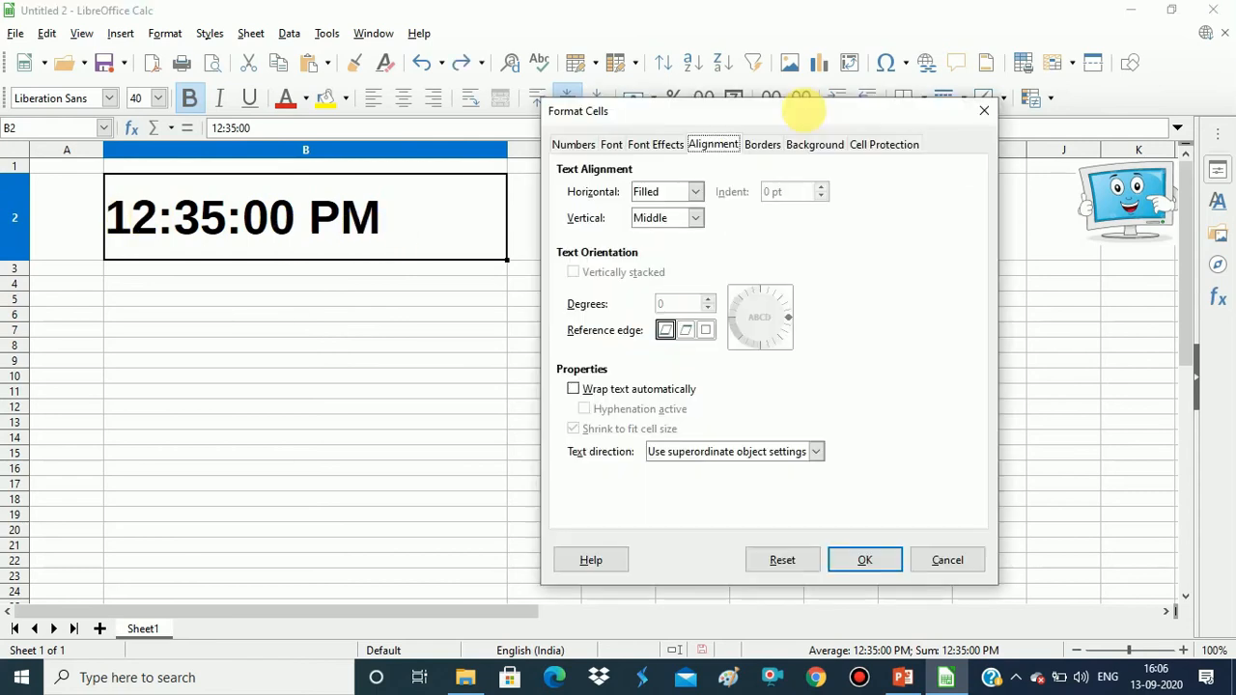
left_click(697, 191)
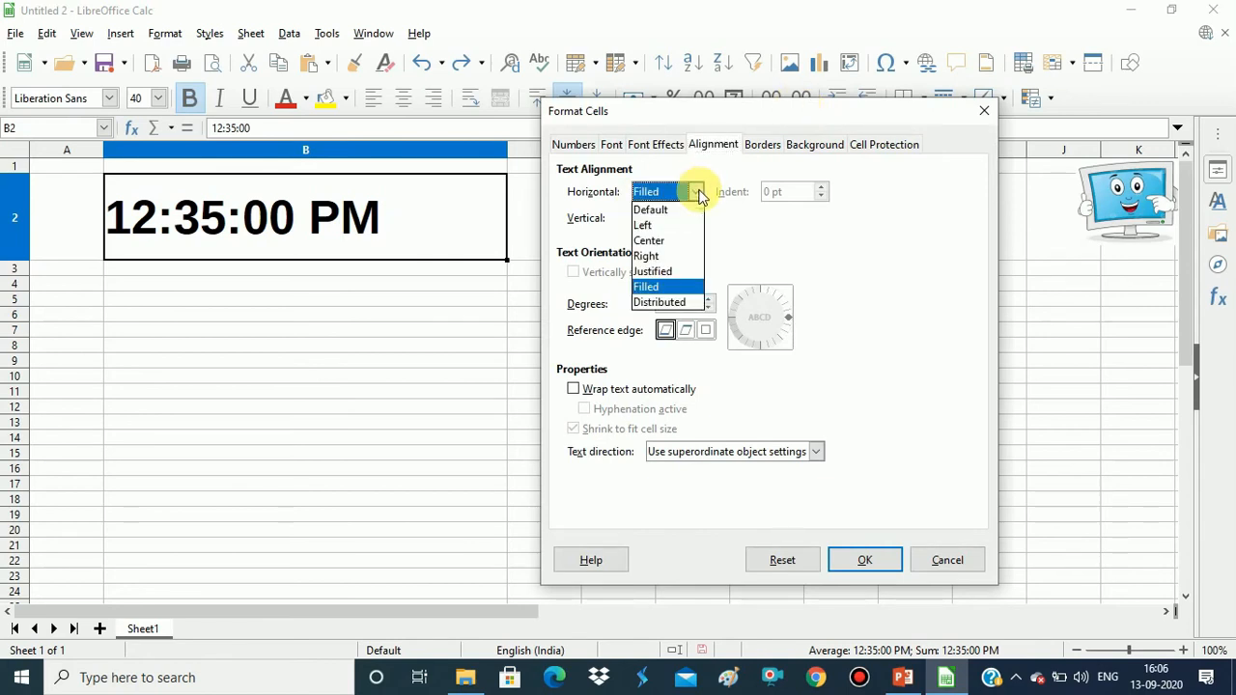
left_click(661, 302)
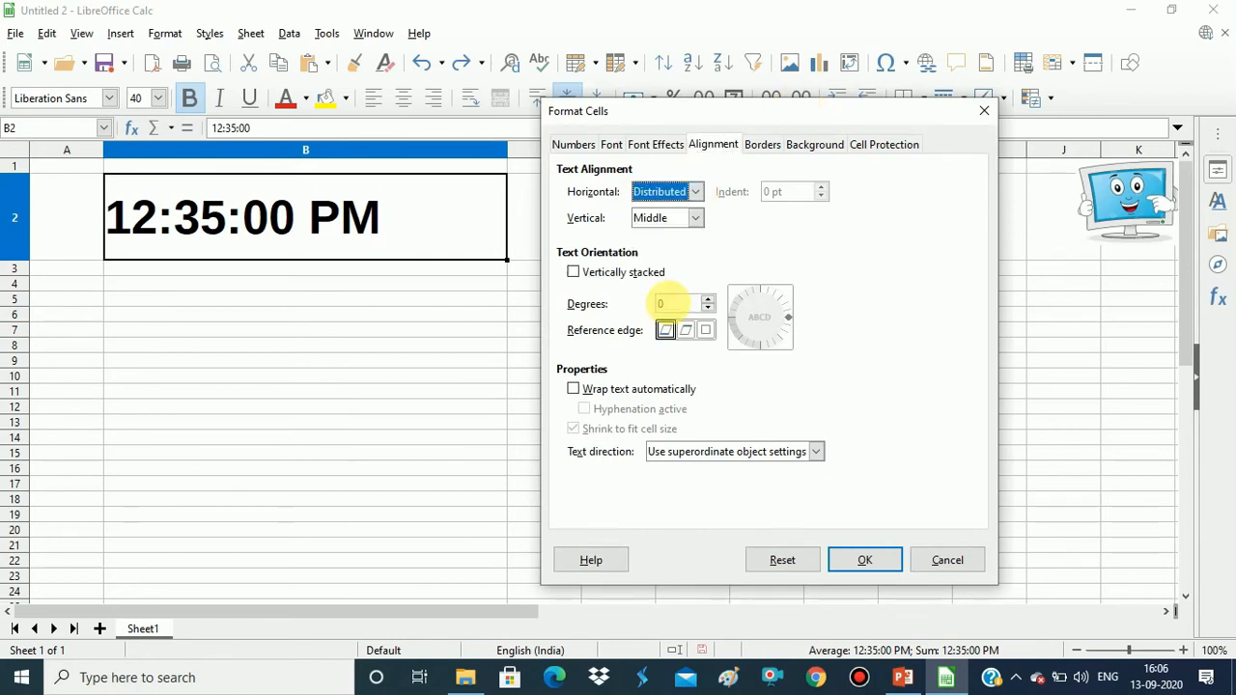
left_click(695, 218)
left_click(674, 291)
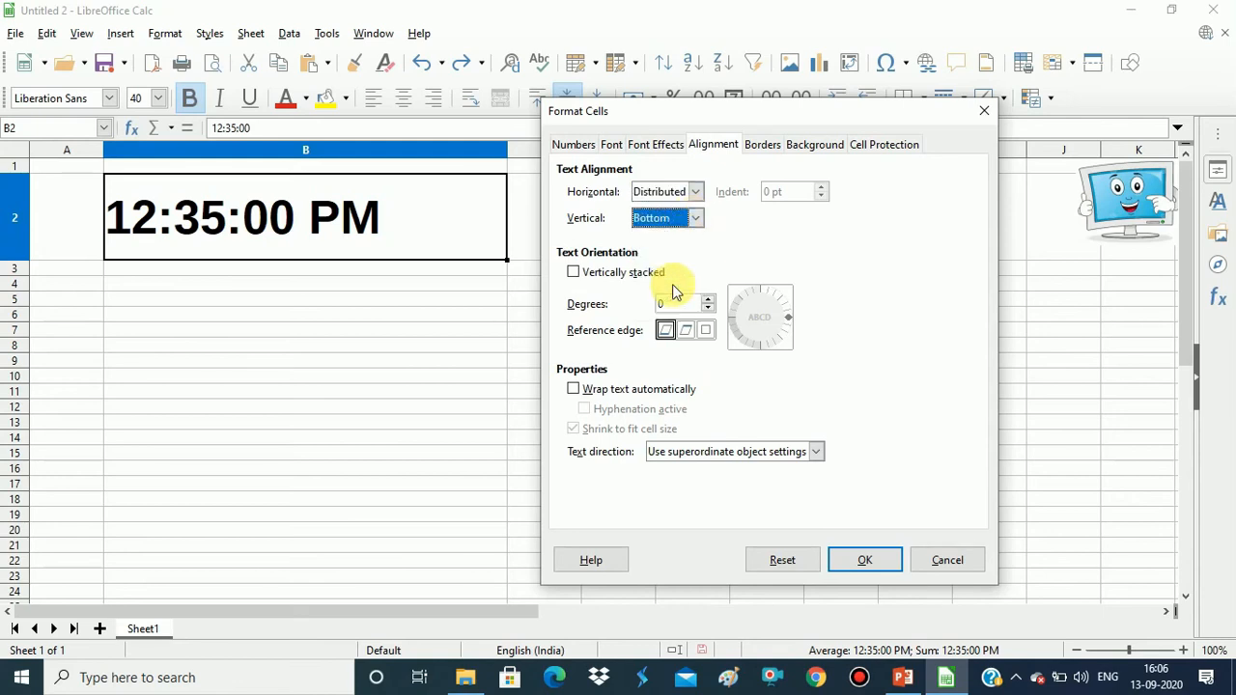
left_click(890, 564)
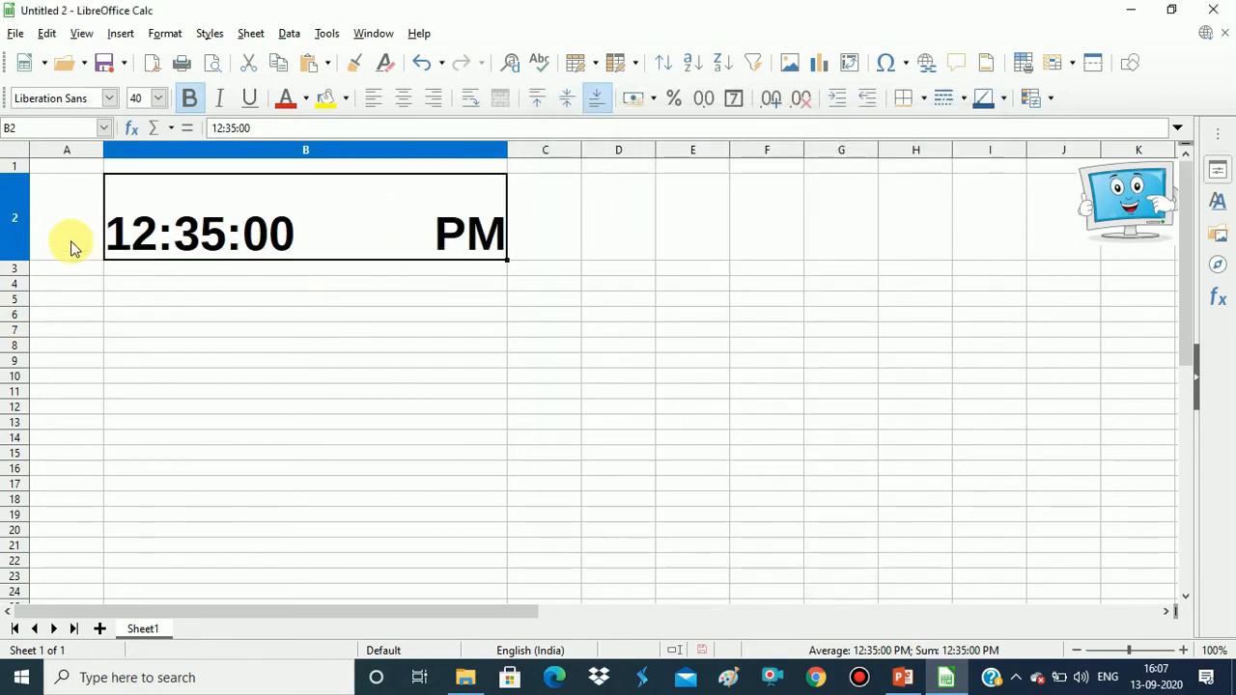
left_click(68, 285)
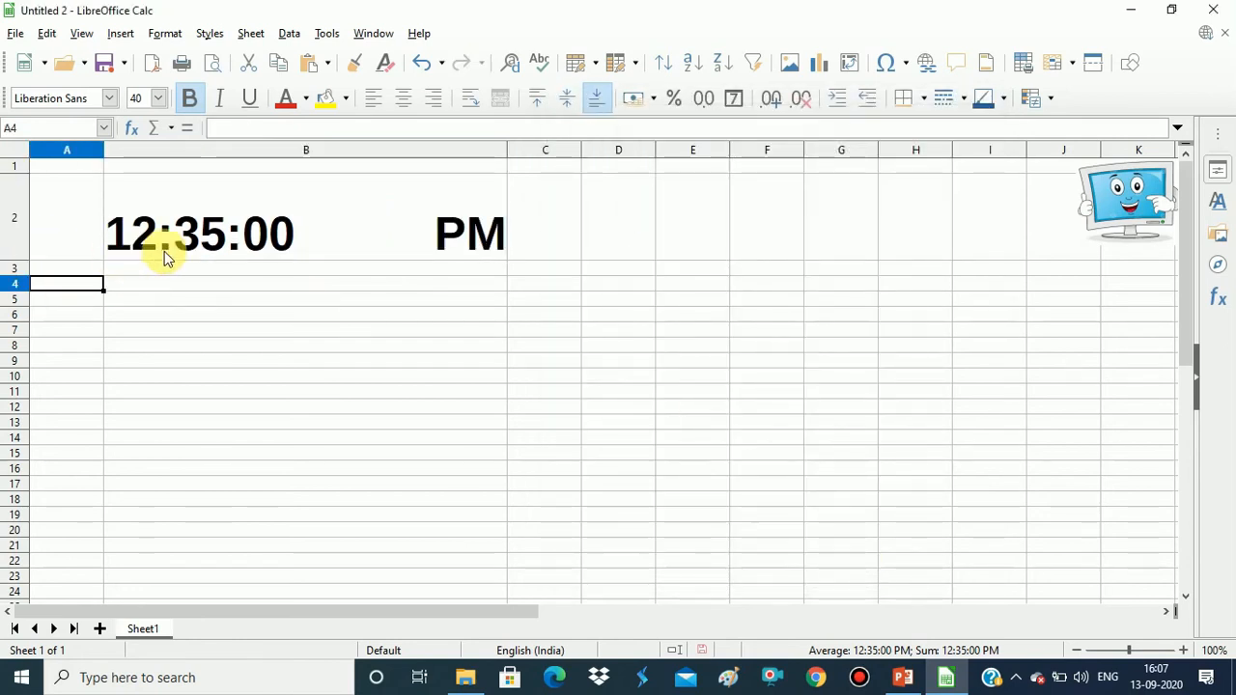
Rotate the text in B2 upward in 5-degree increments to just past 15 degrees and apply it
left_click(317, 231)
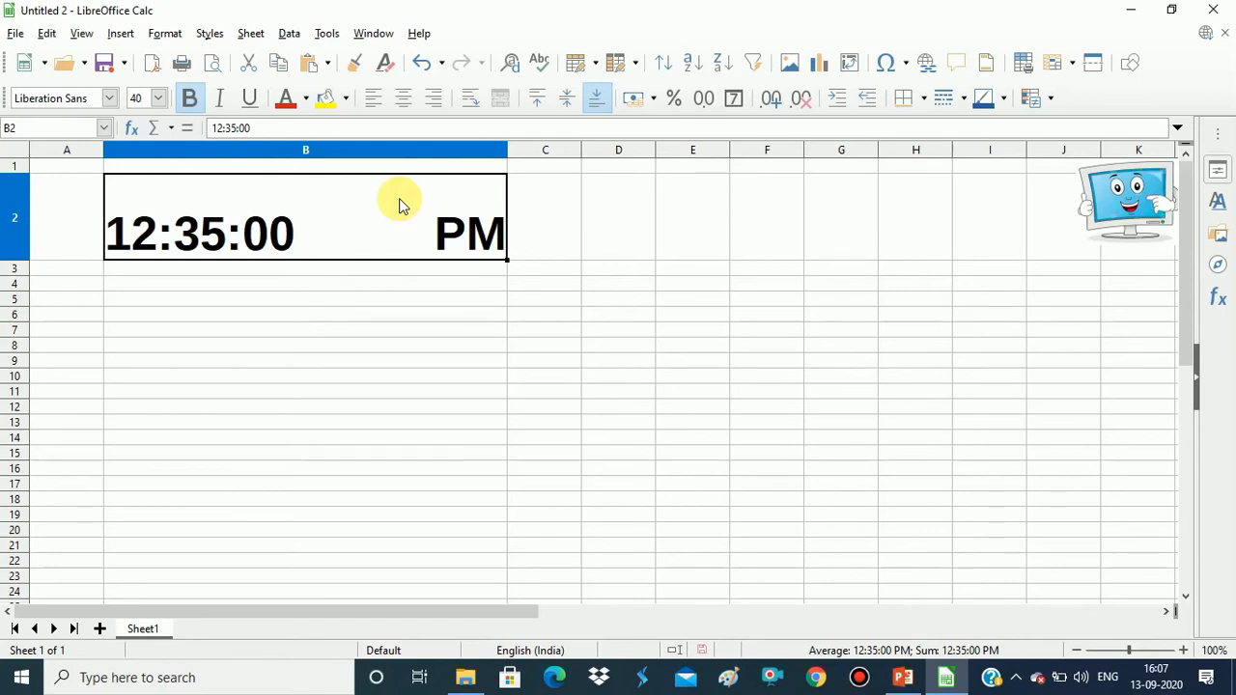
key("ctrl+1")
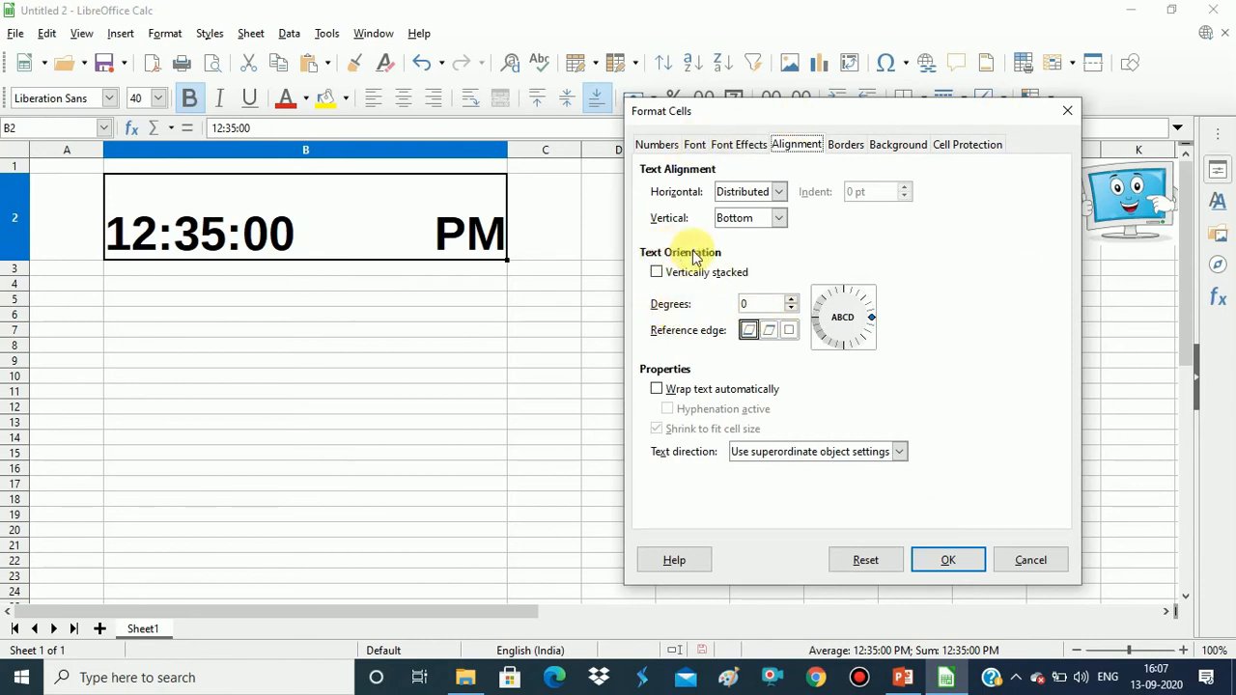
left_click(791, 302)
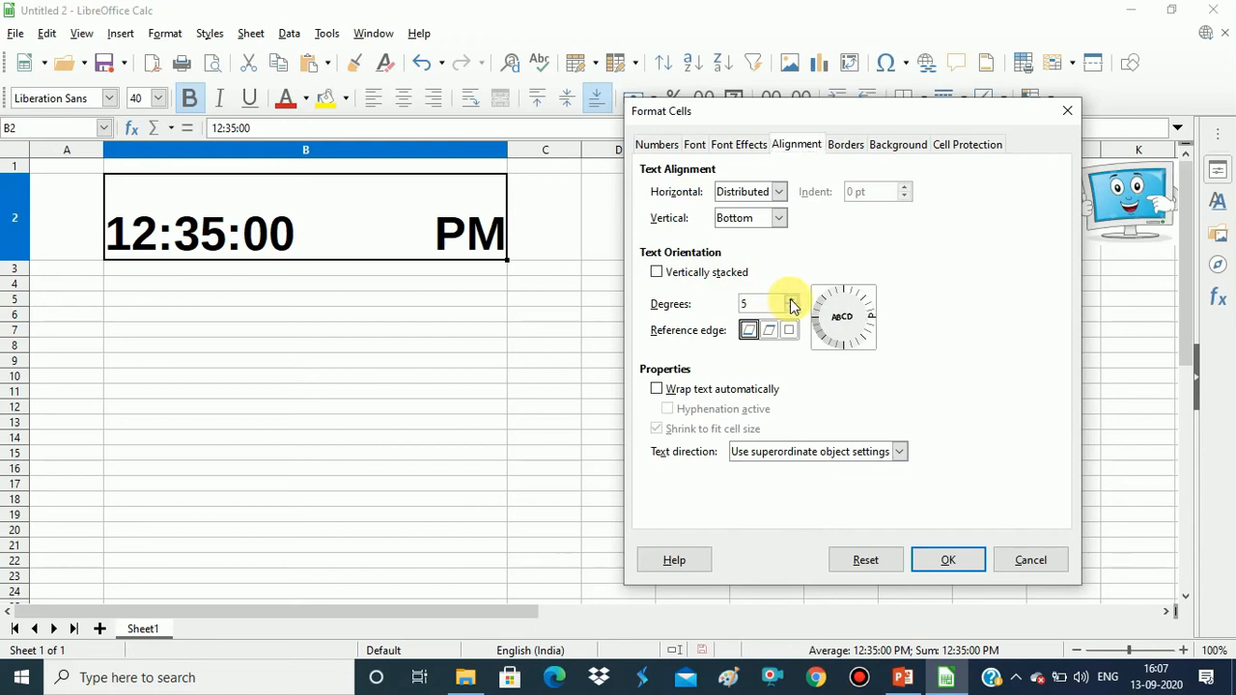
left_click(791, 302)
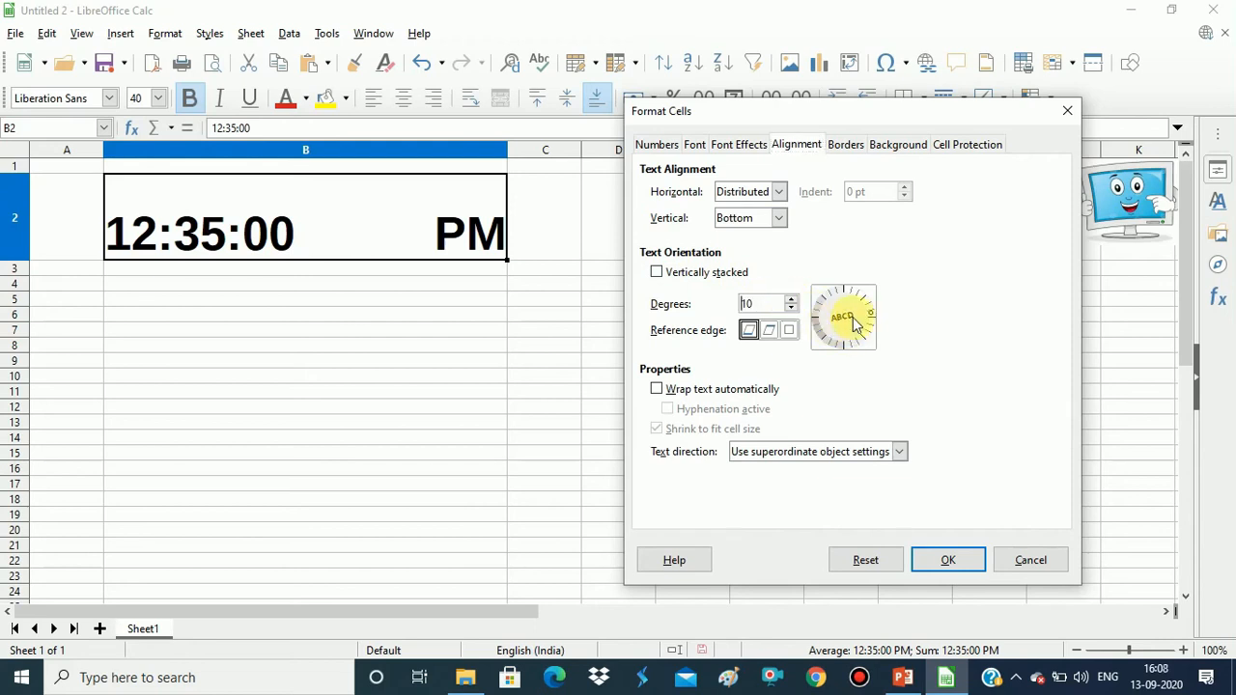
left_click(796, 302)
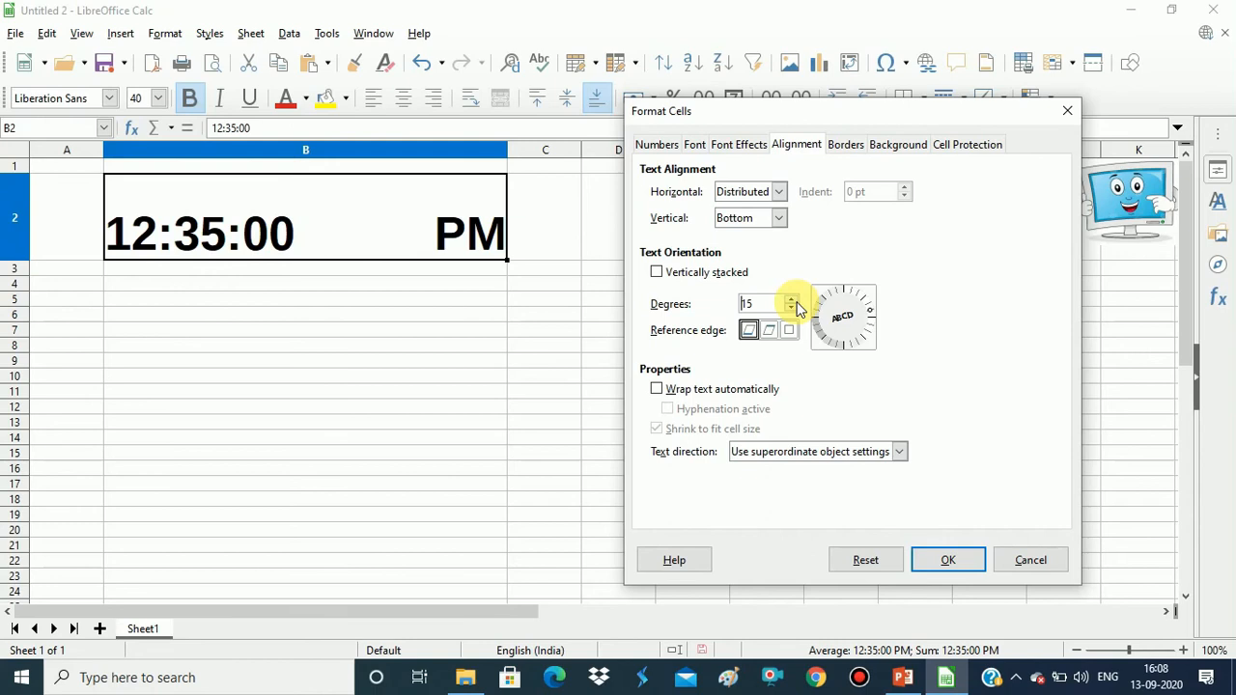
left_click(795, 300)
left_click(945, 561)
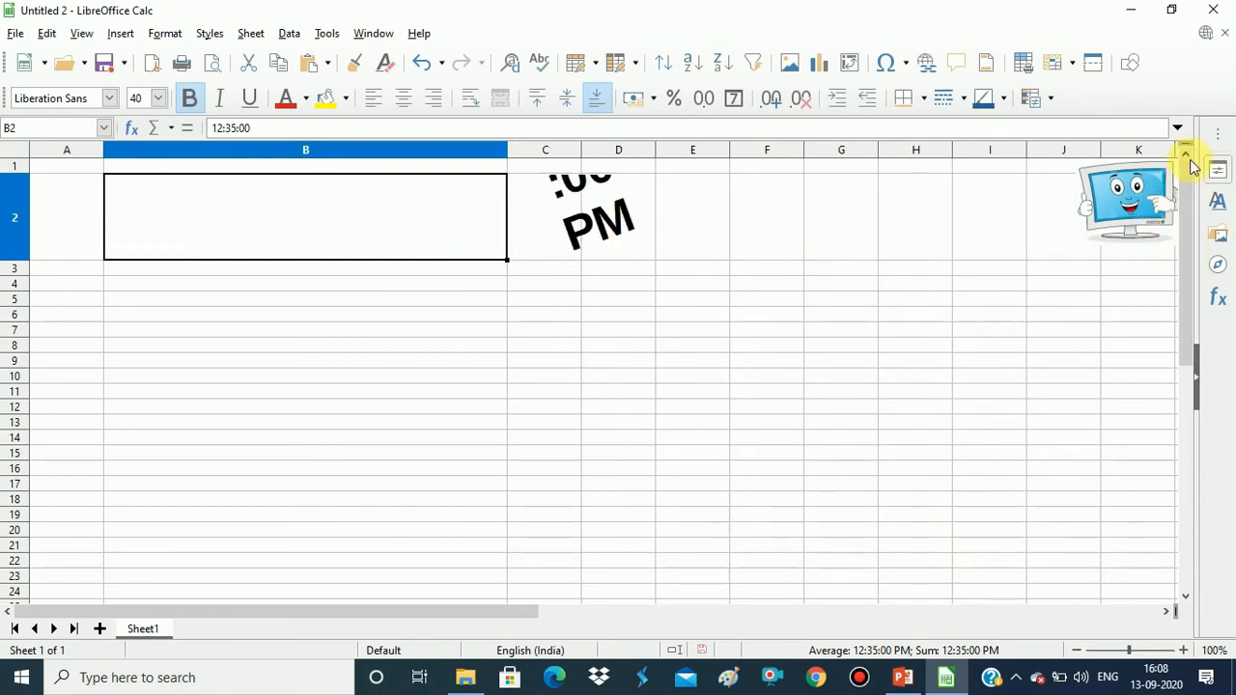
double_click(619, 241)
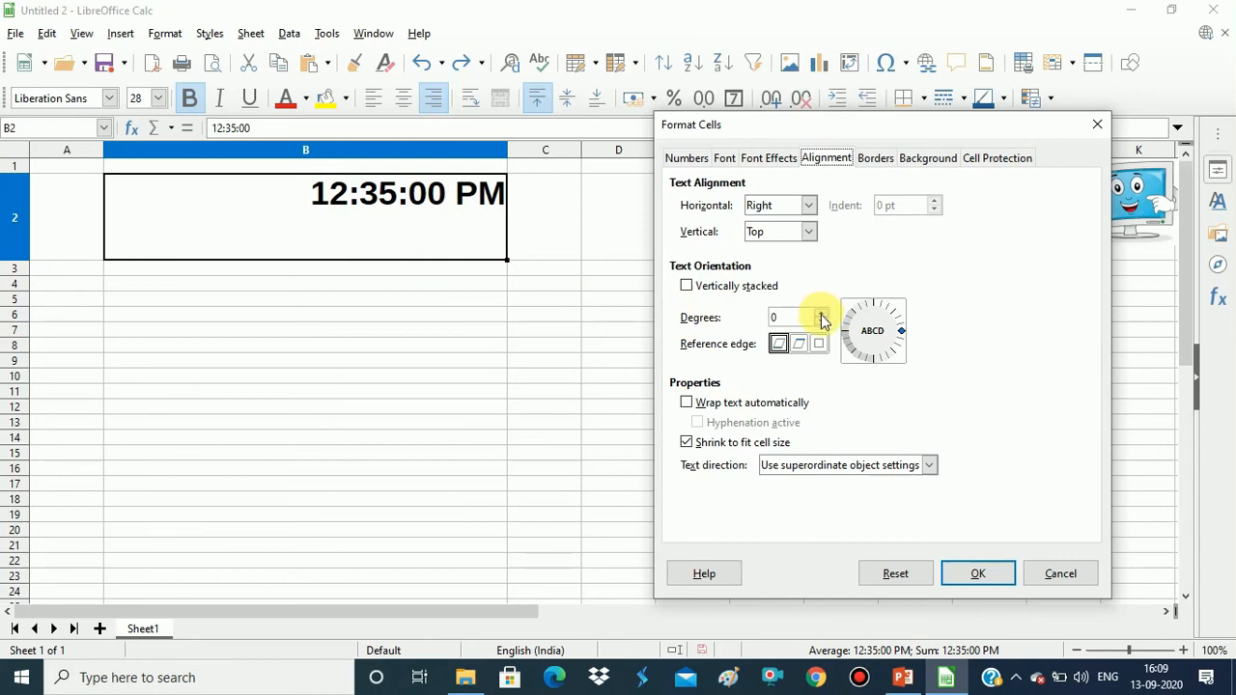
Set the text orientation of the time in B2 to 20 degrees, apply it and deselect the cell
left_click(823, 316)
left_click(822, 316)
left_click(823, 316)
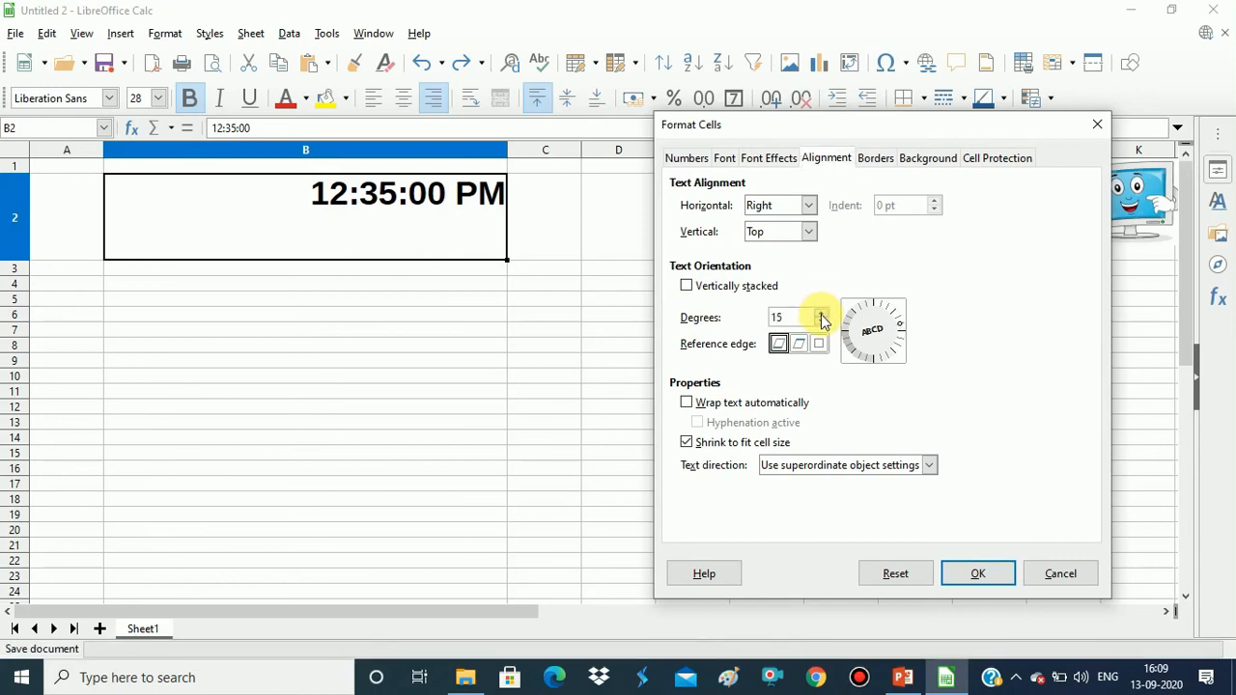
left_click(823, 316)
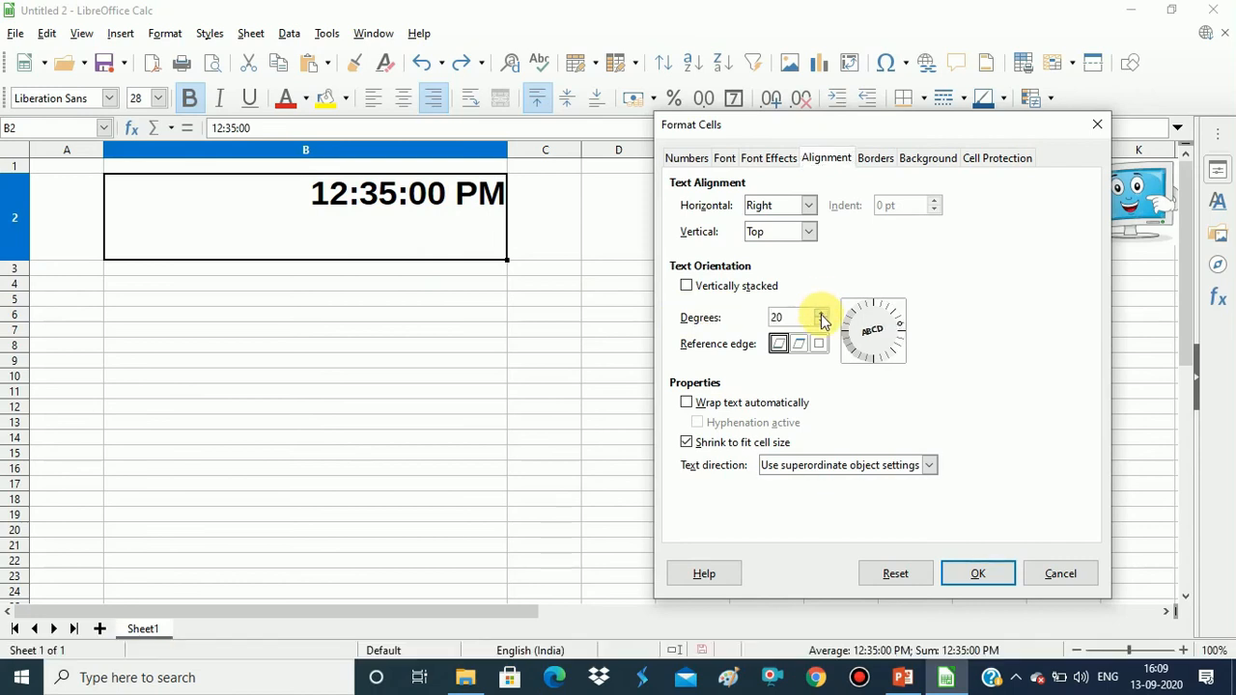
left_click(969, 577)
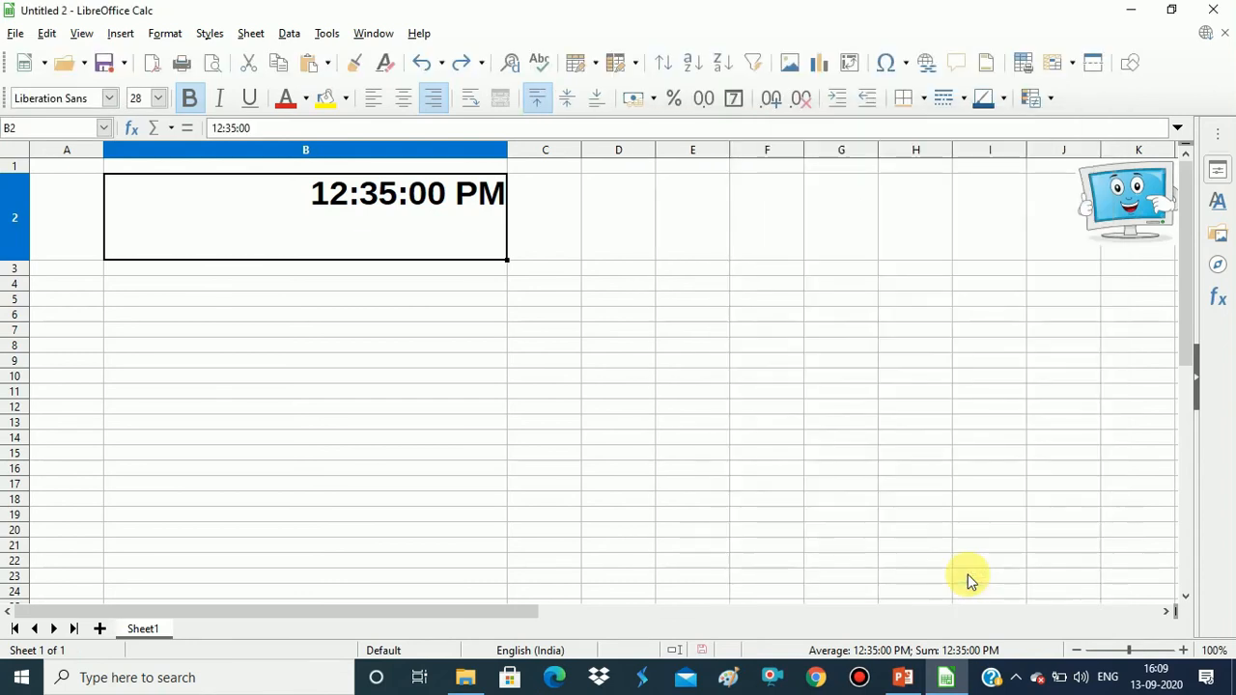
left_click(518, 367)
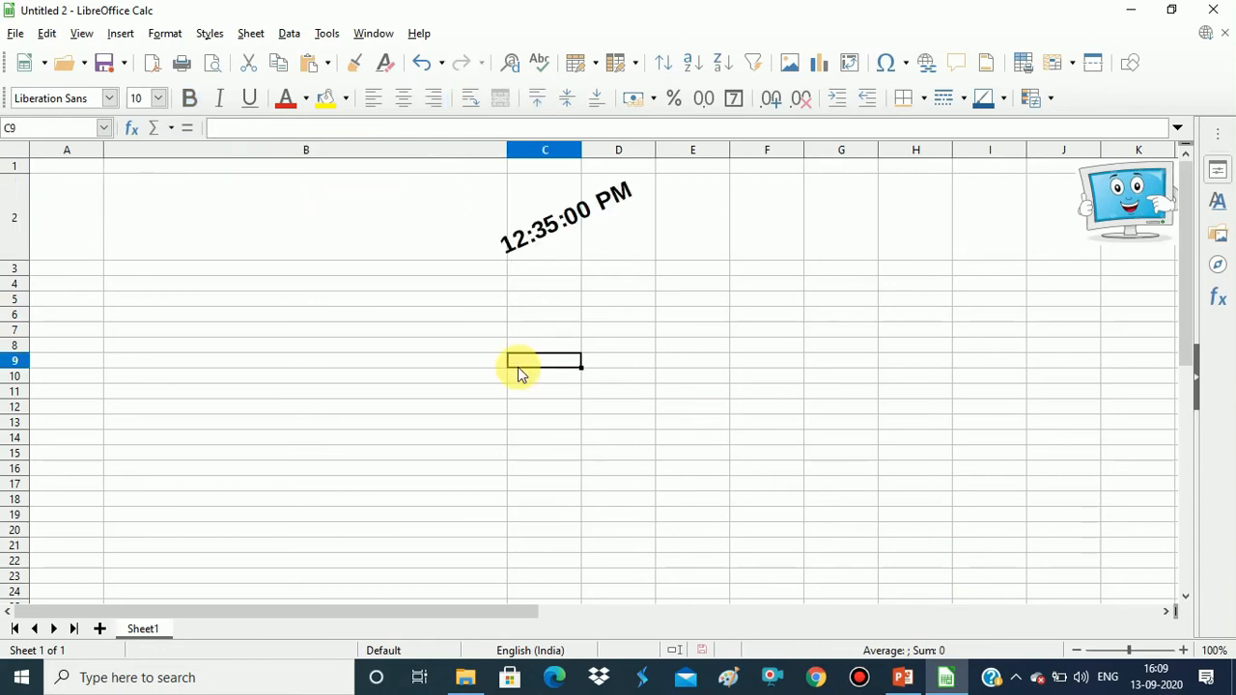
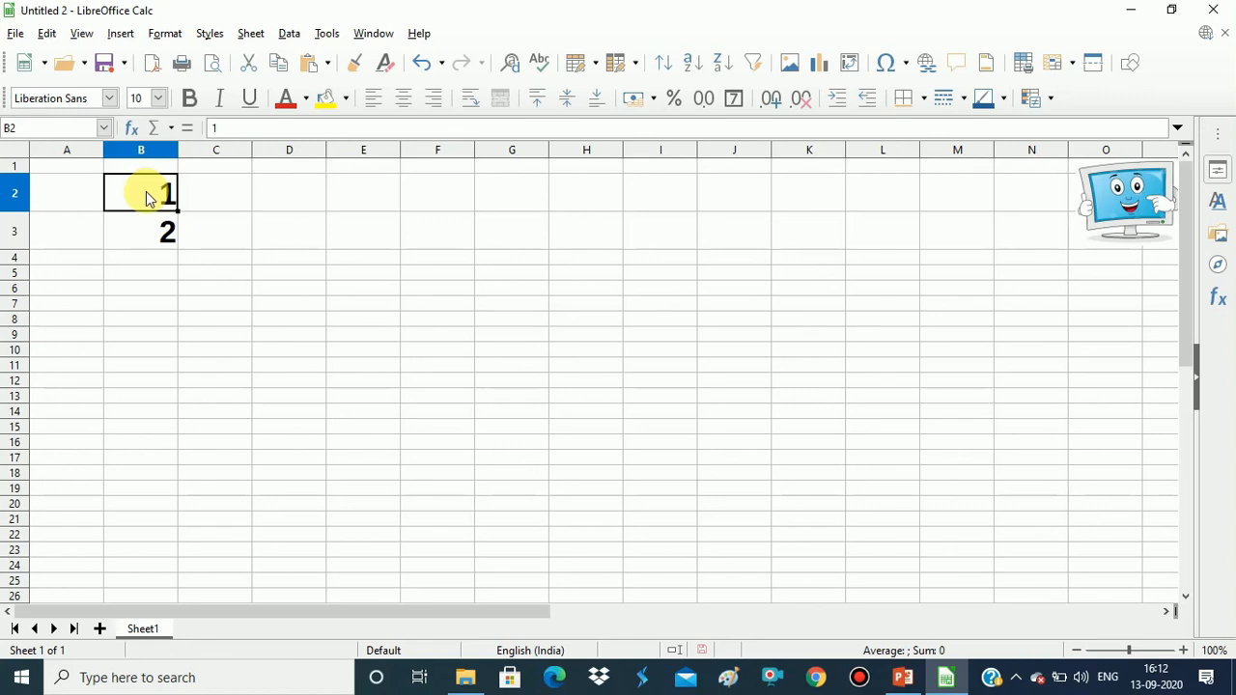
Extend the number series that starts with 1 and 2 in B2:B3 down to B20
left_click_drag(147, 198, 151, 228)
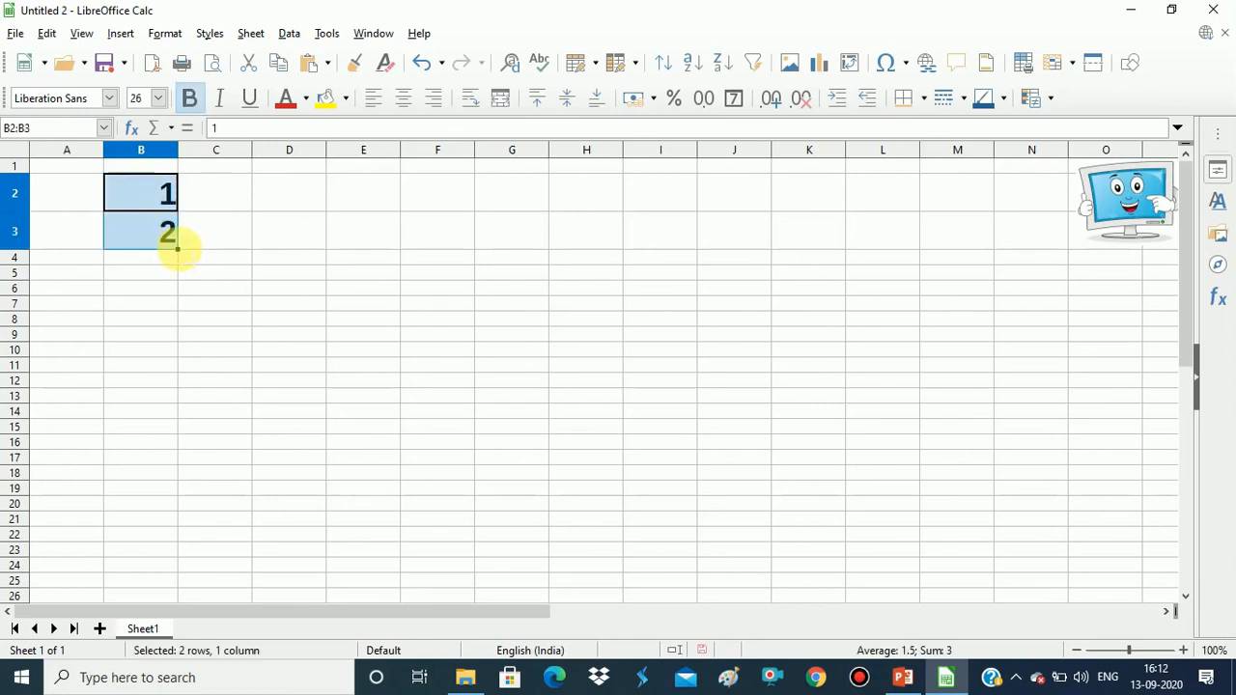
left_click_drag(177, 248, 174, 431)
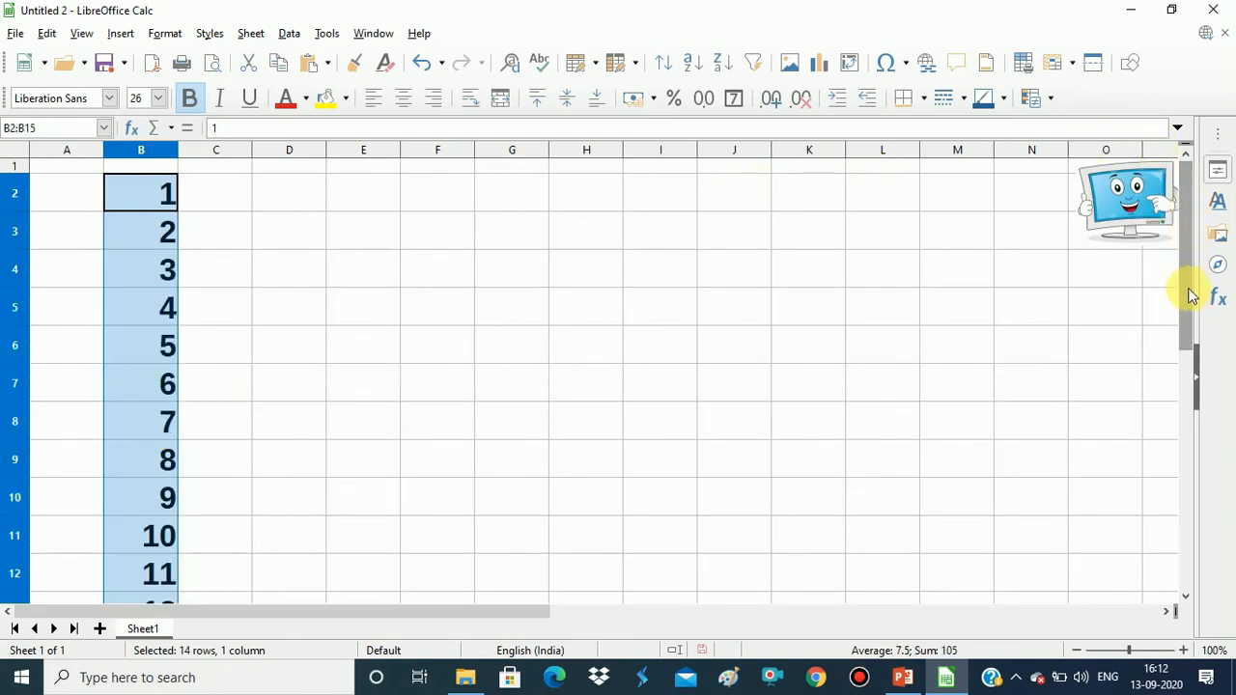
left_click_drag(1192, 331, 1191, 393)
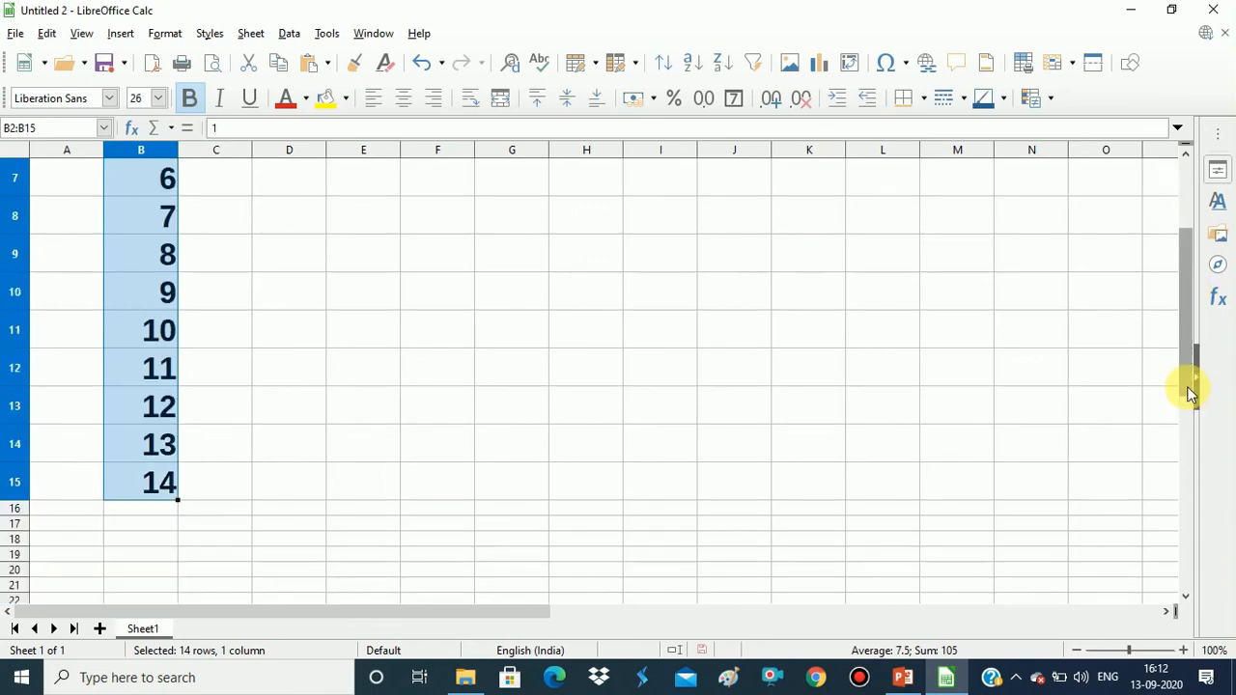
left_click_drag(177, 499, 186, 587)
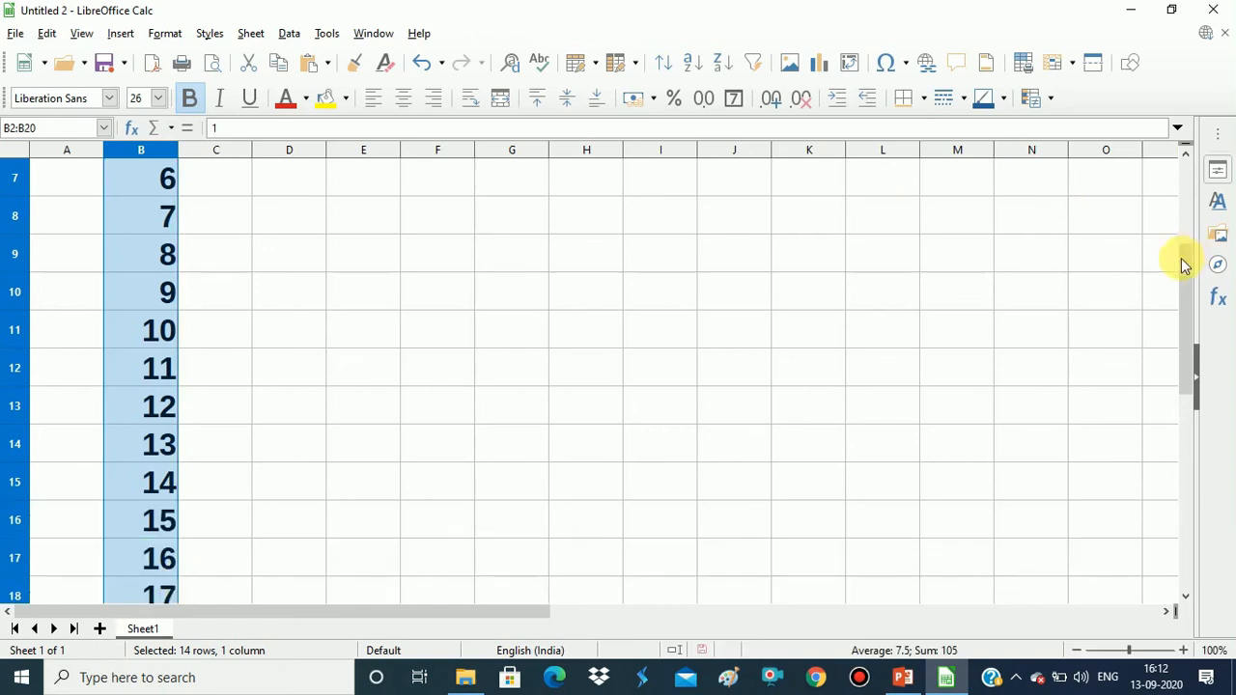
scroll(1189, 144, "up", 2)
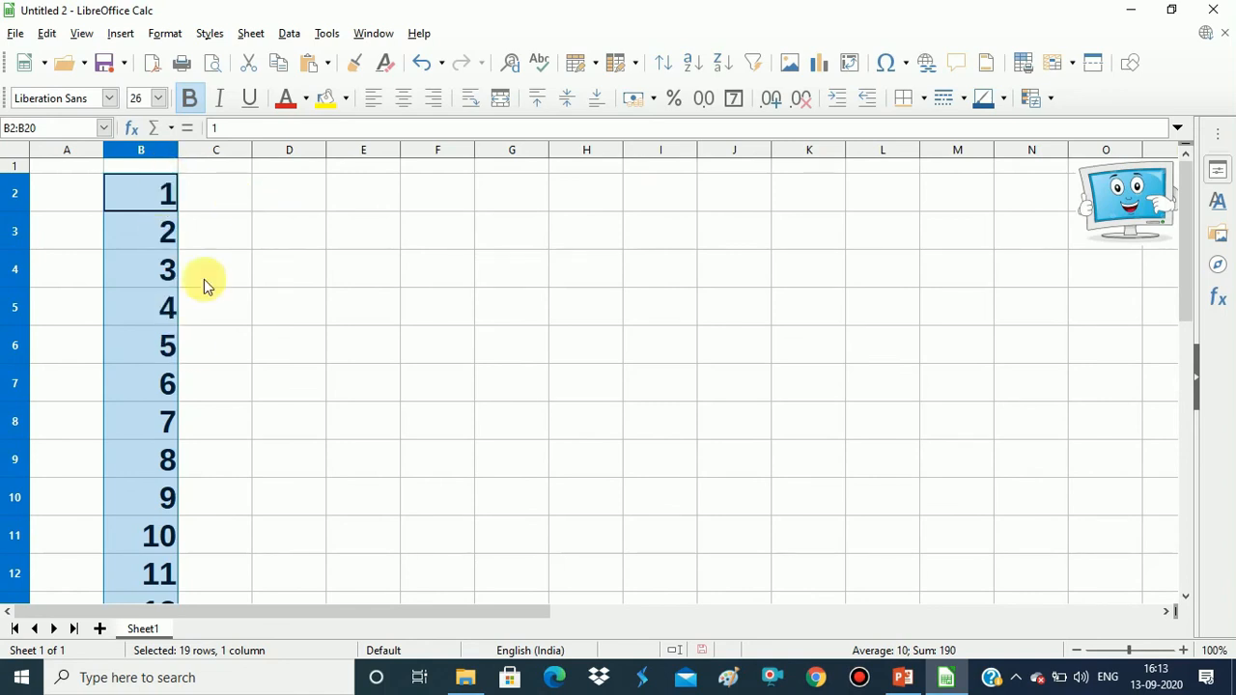
Enter 2 in D2 and 4 in D3, and extend this series down to D8
left_click(288, 203)
type("2")
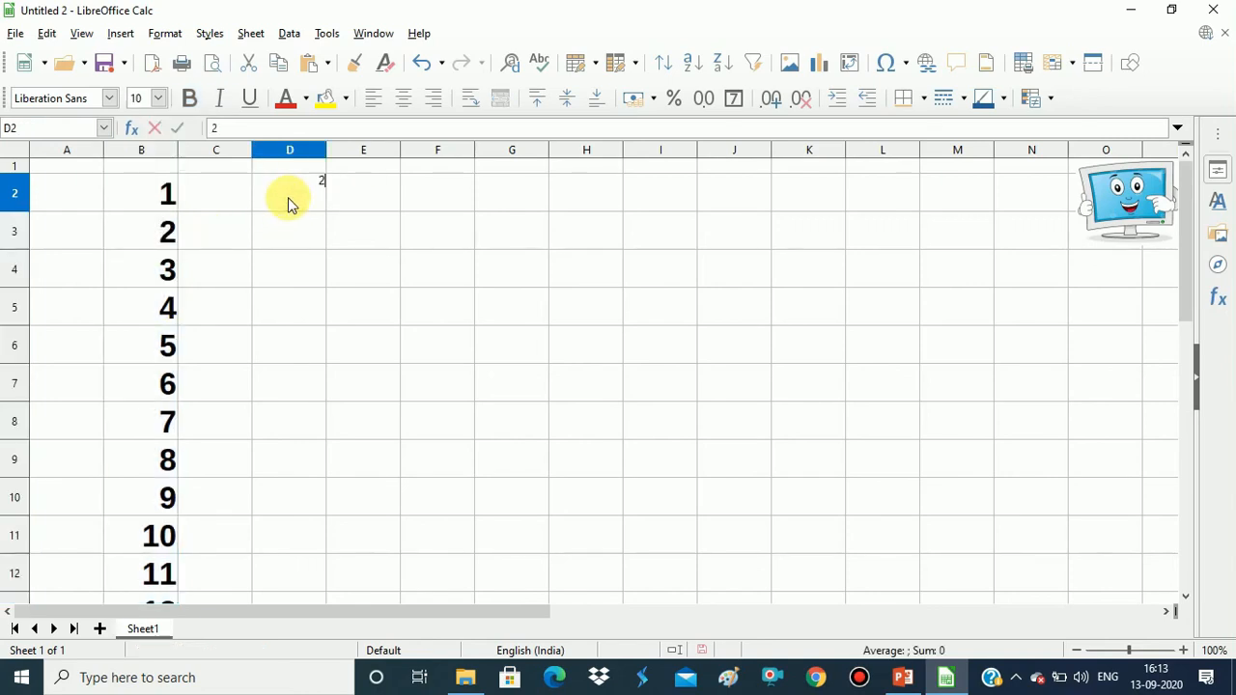
key("Return")
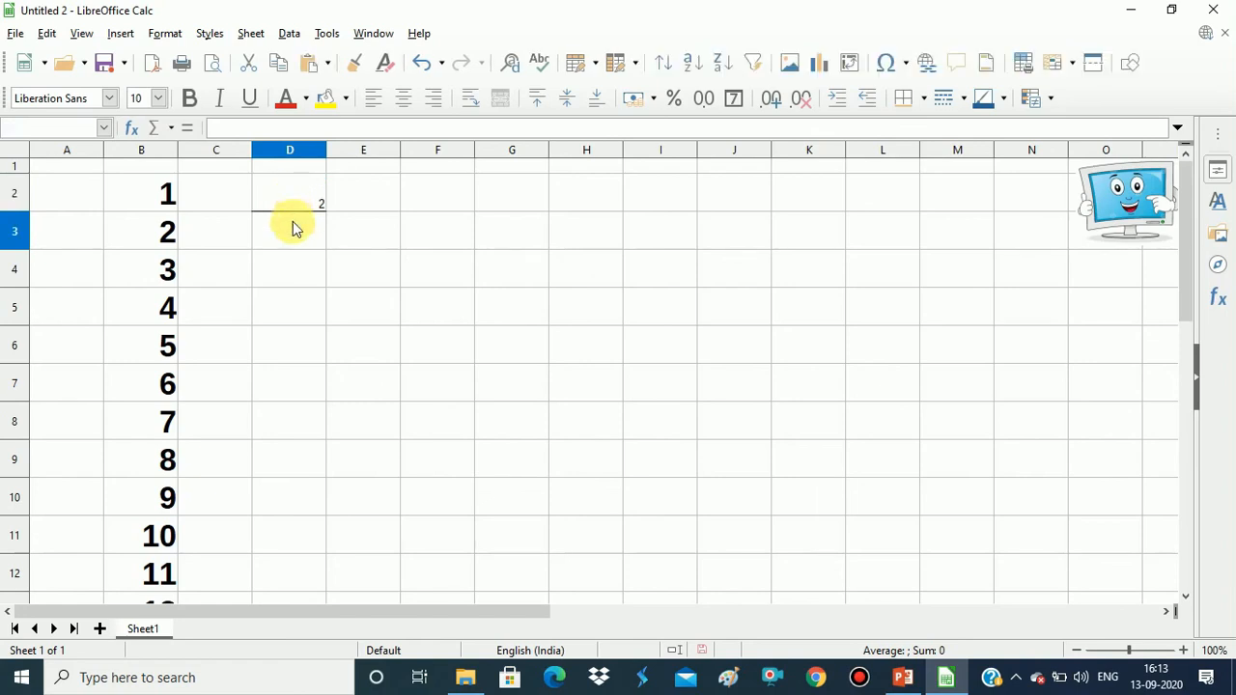
key("Return")
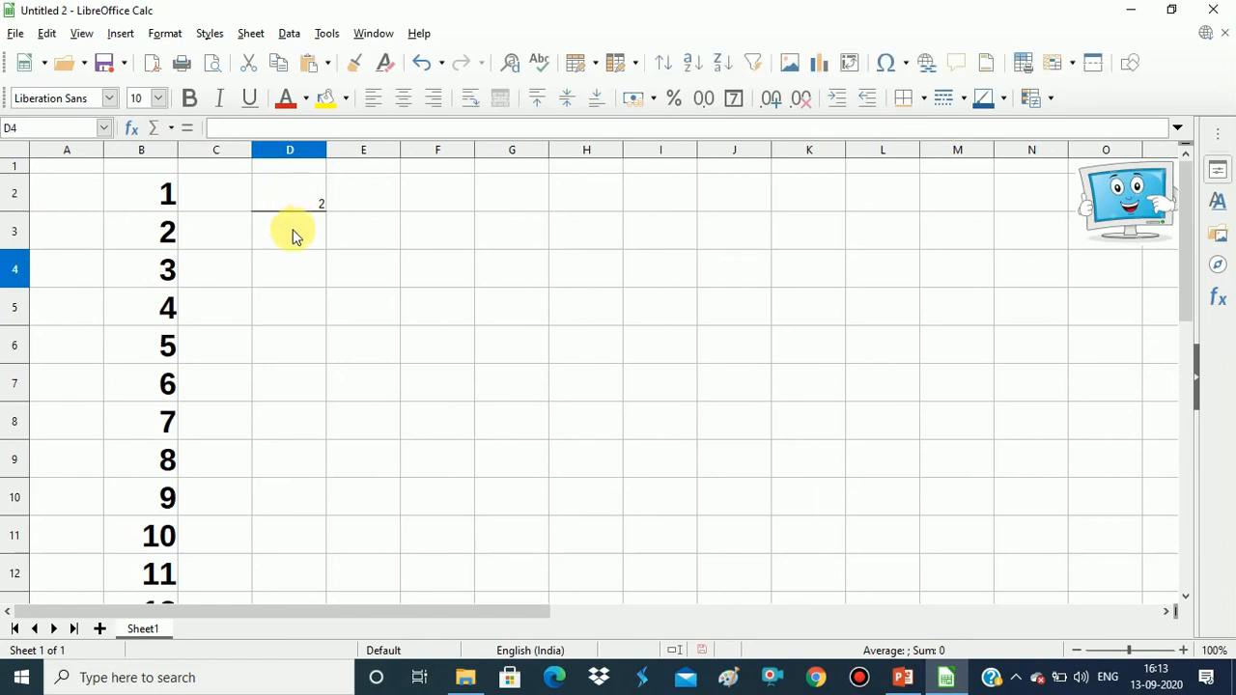
left_click(294, 236)
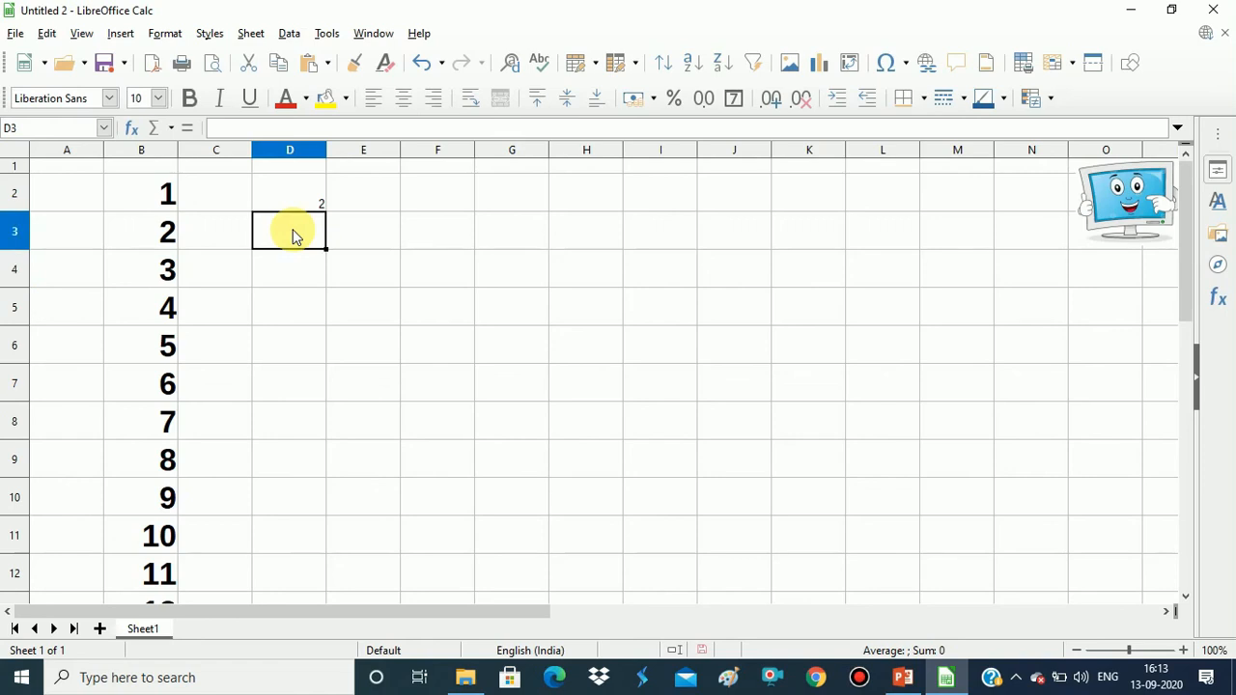
type("4")
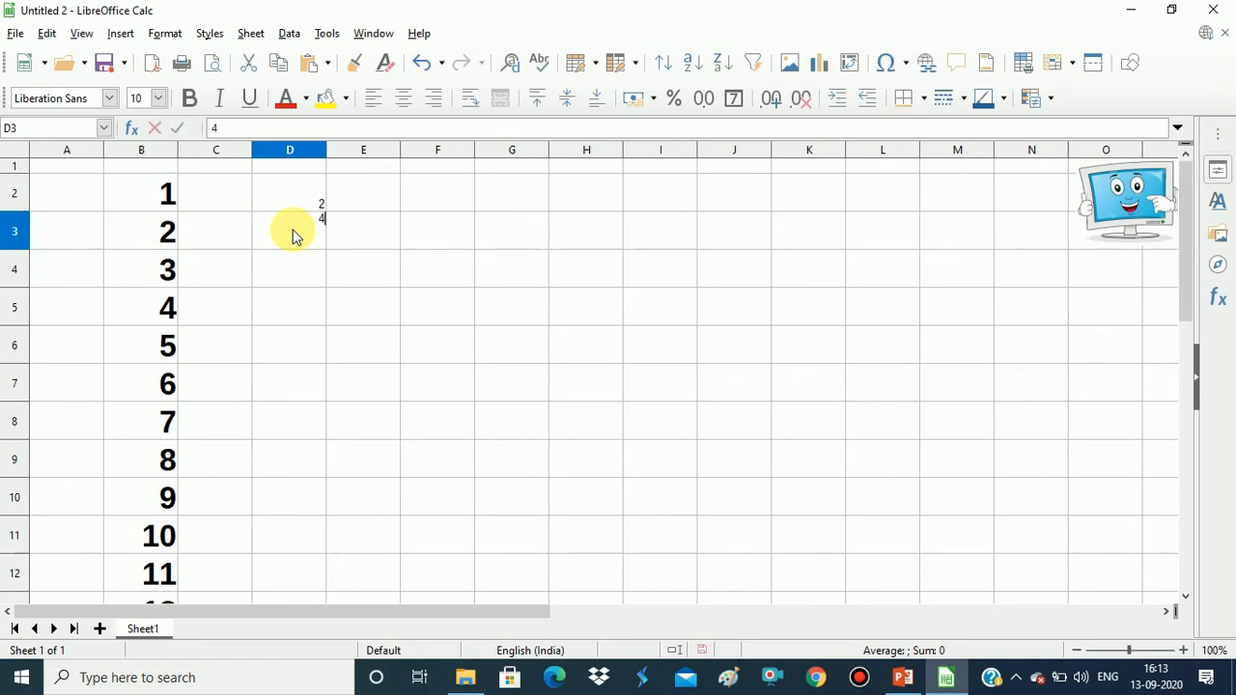
left_click(298, 272)
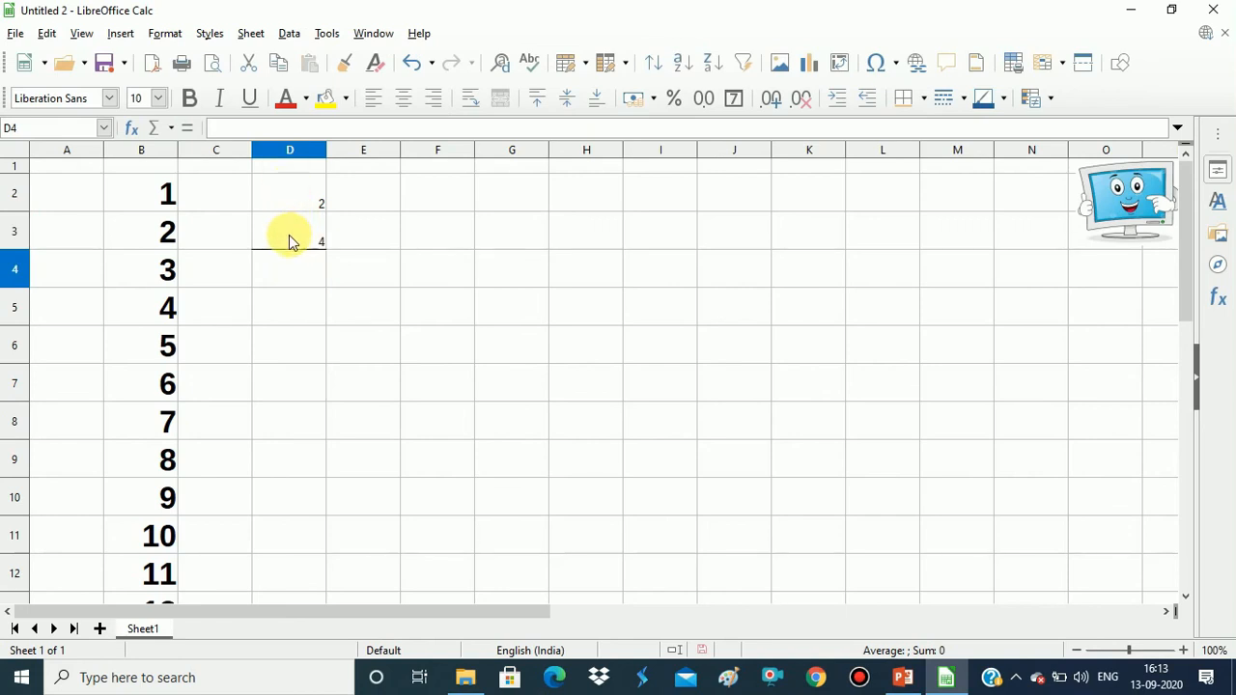
left_click_drag(289, 197, 290, 236)
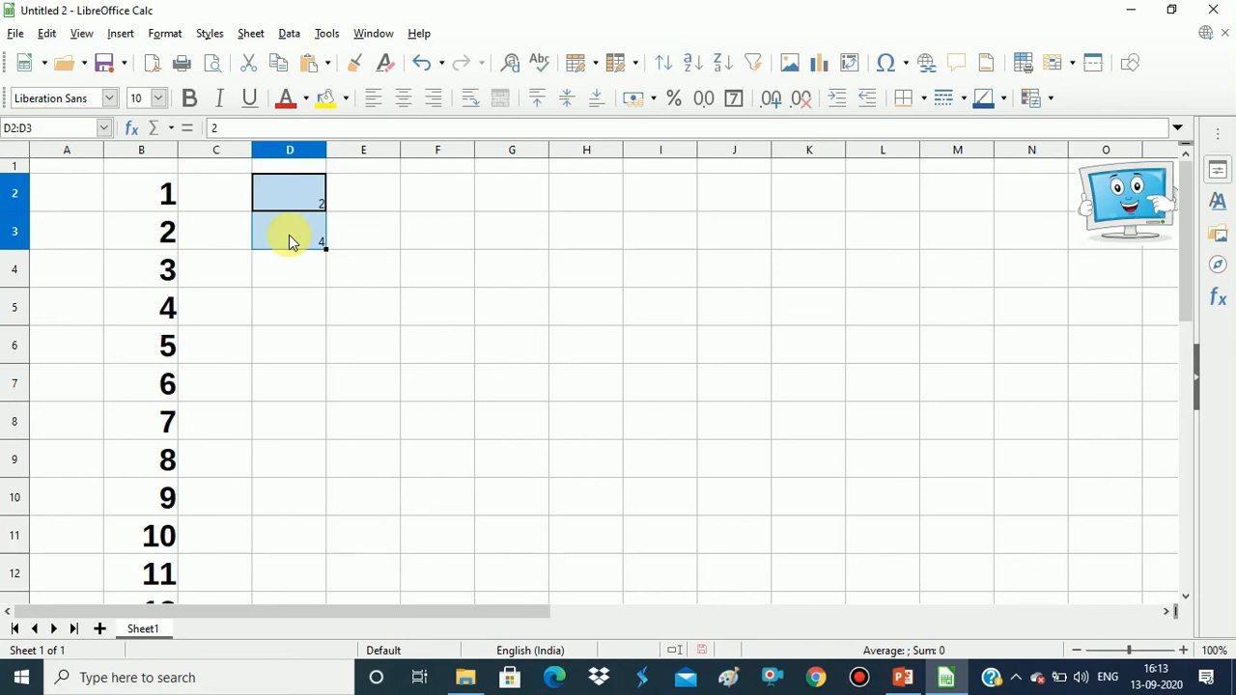
left_click_drag(326, 249, 322, 454)
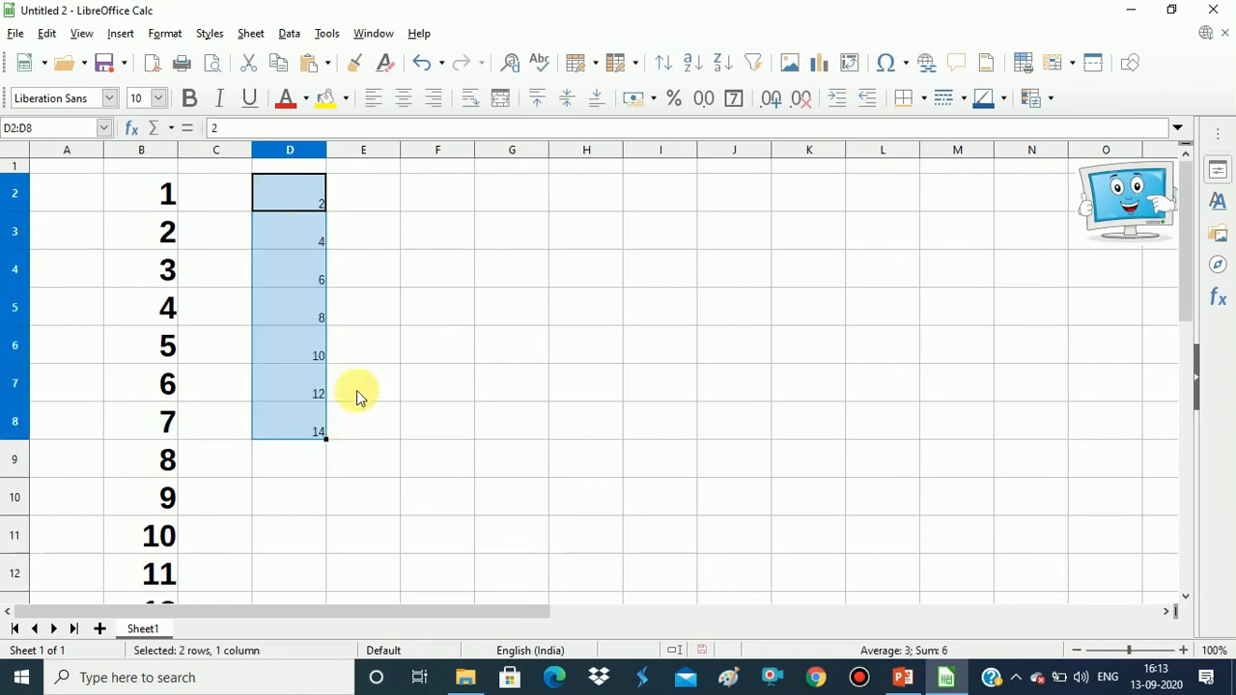
Try to enlarge the font of the numbers in D2:D8, make them bold, and deselect the range
left_click(159, 99)
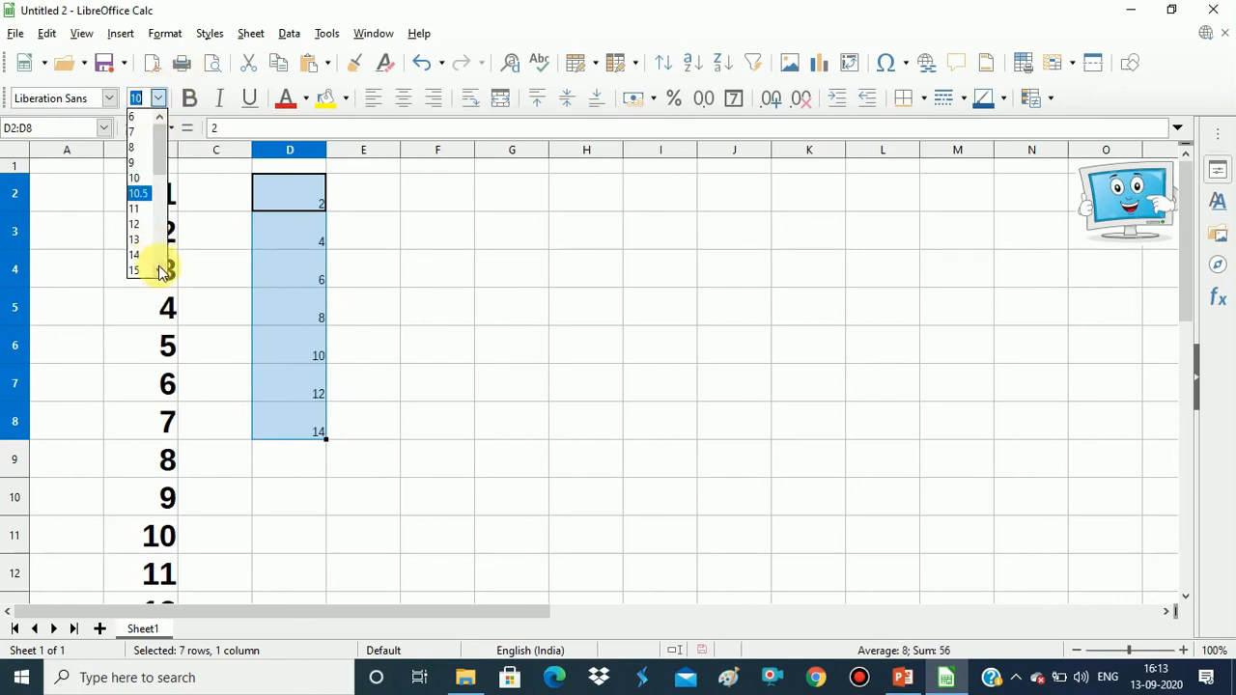
scroll(155, 265, "down", 3)
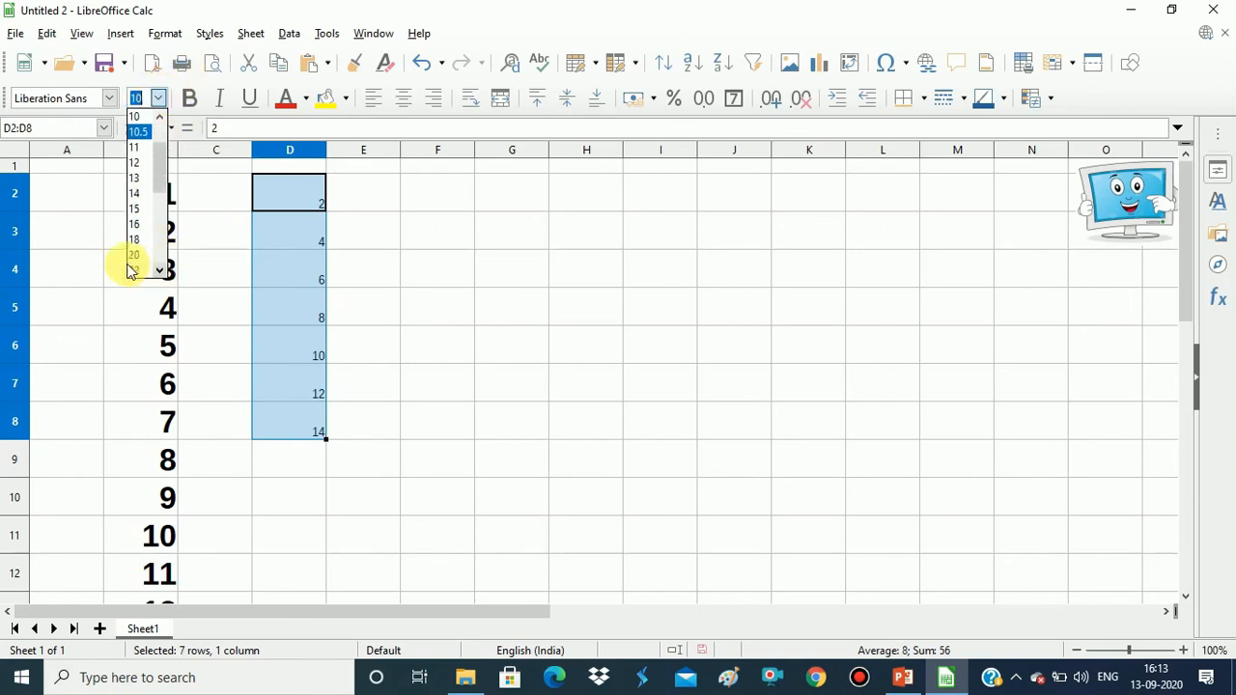
left_click(129, 267)
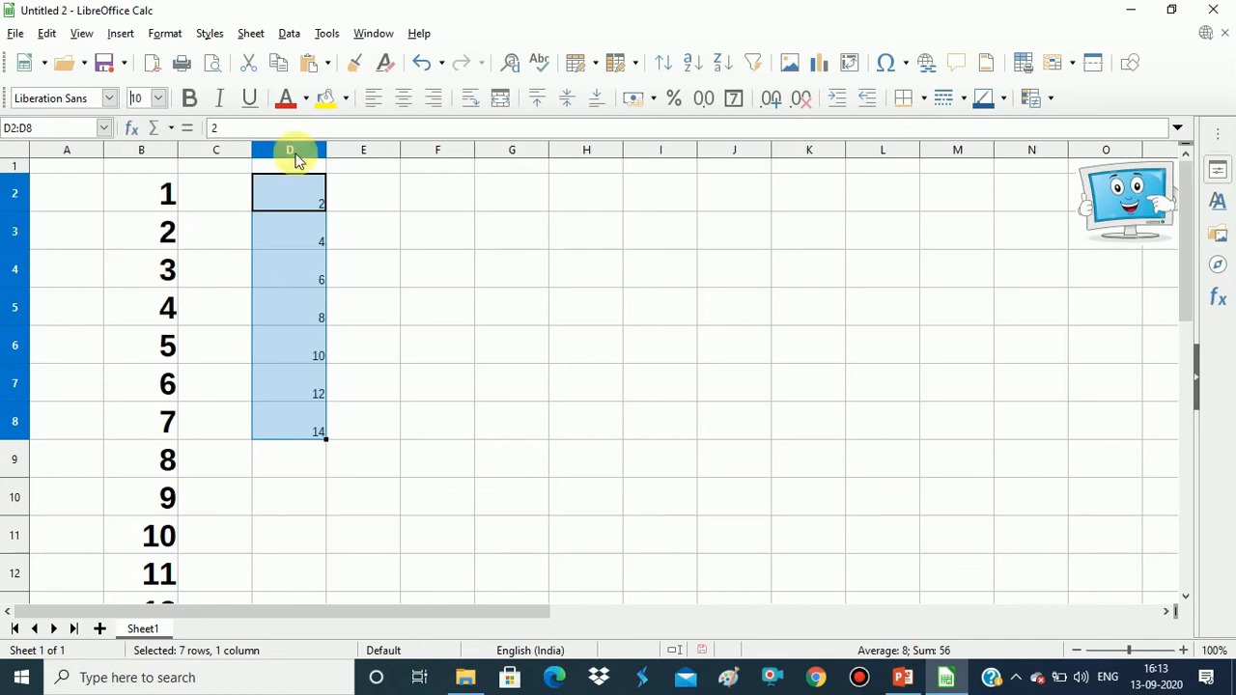
left_click(189, 100)
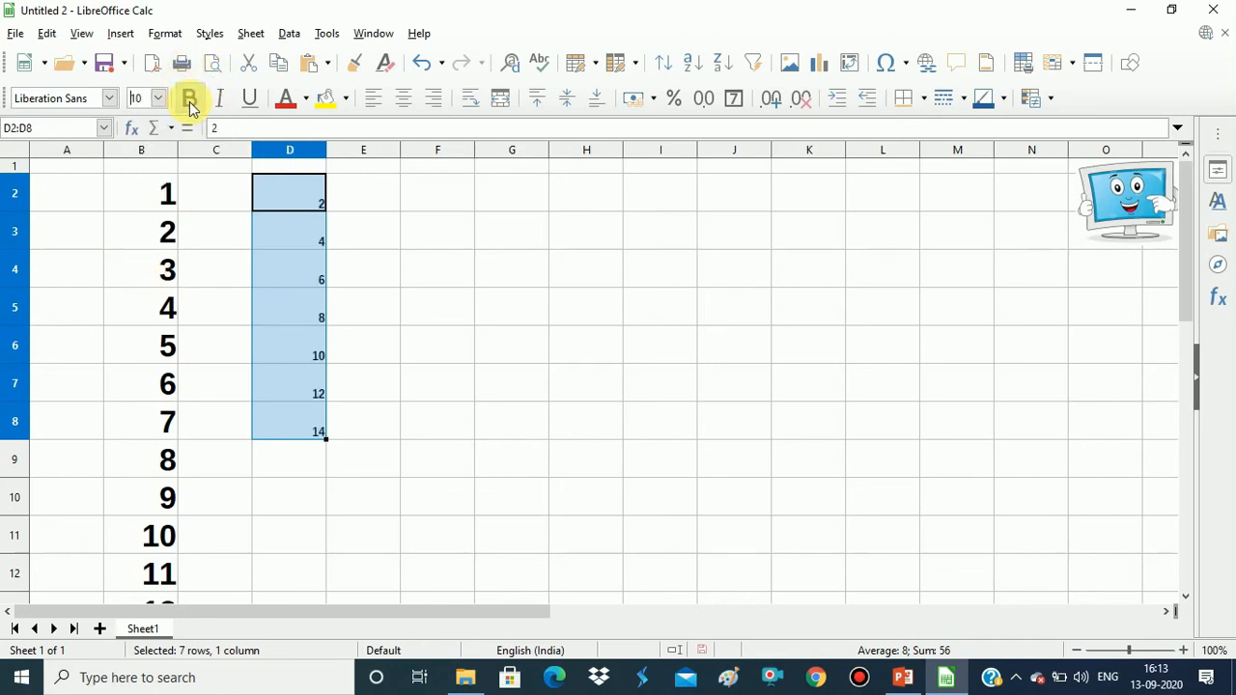
left_click(444, 277)
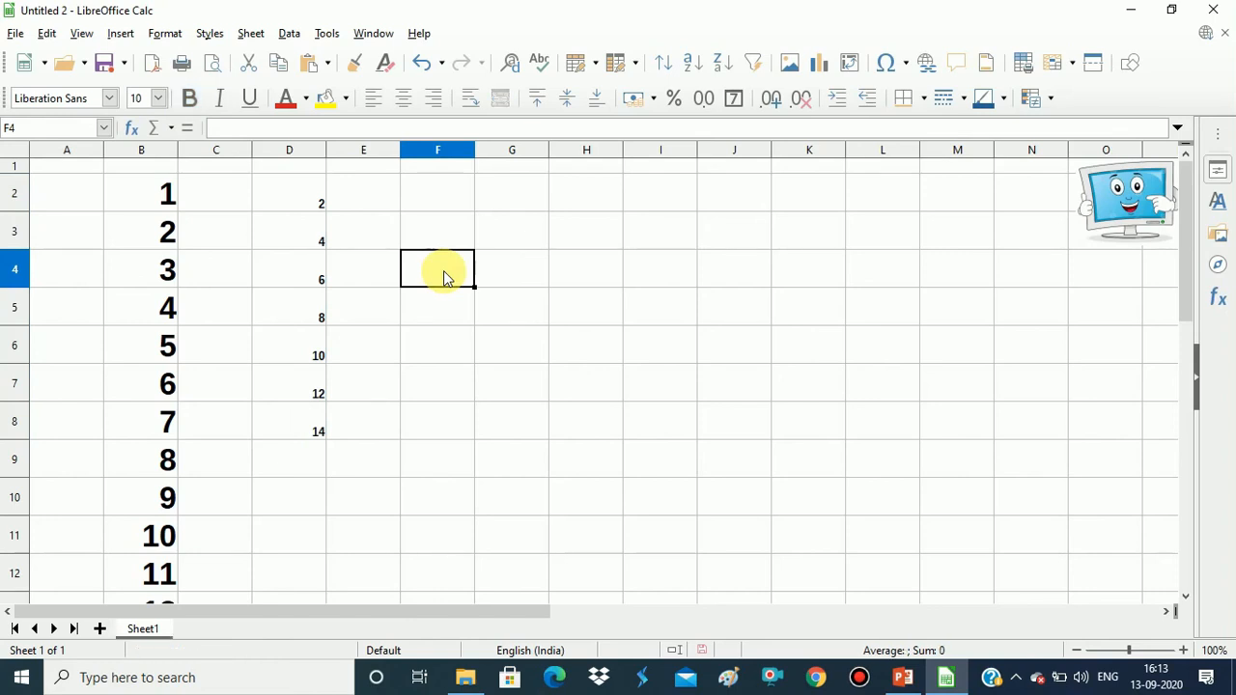
Enter monday in F2 and tuesday in F3, and extend the weekday series down column F
left_click(432, 199)
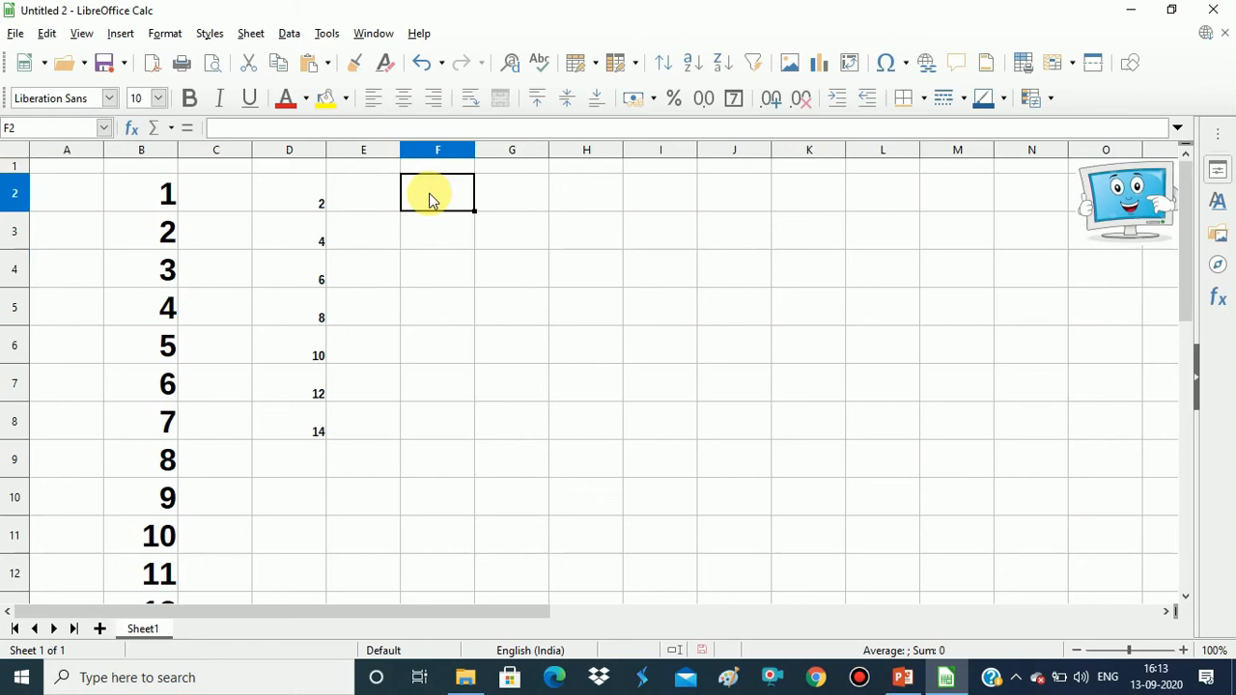
type("monday")
key("Return")
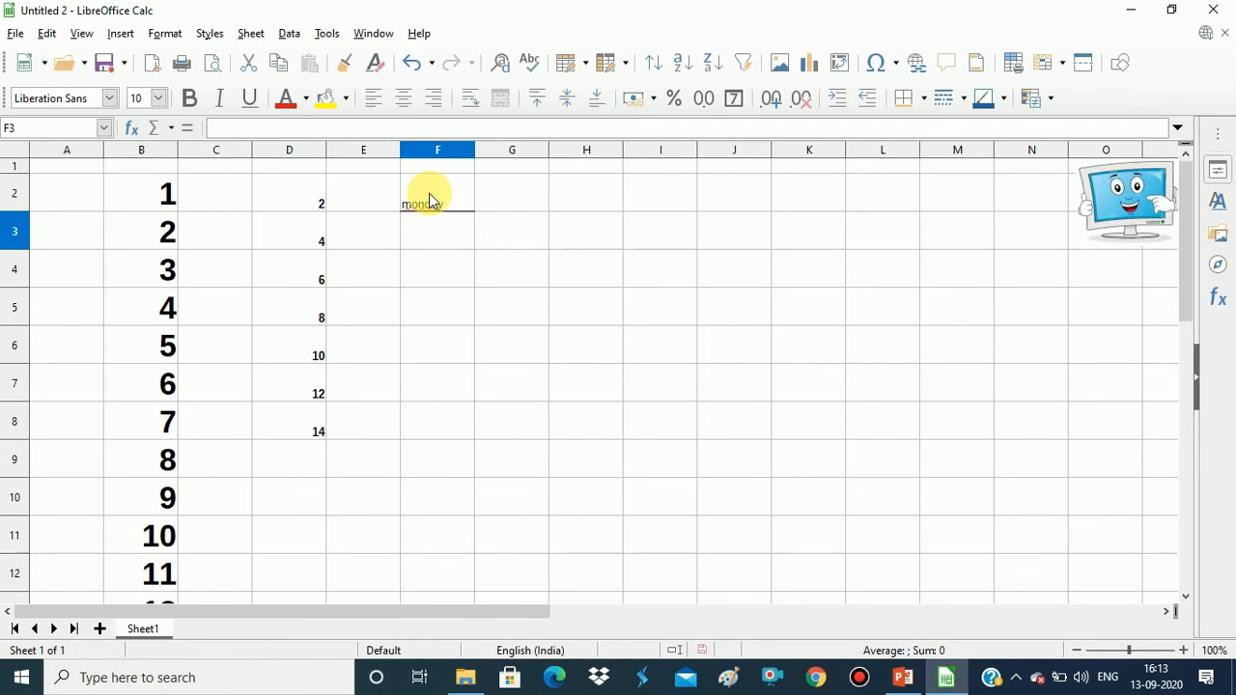
type("t")
key("Return")
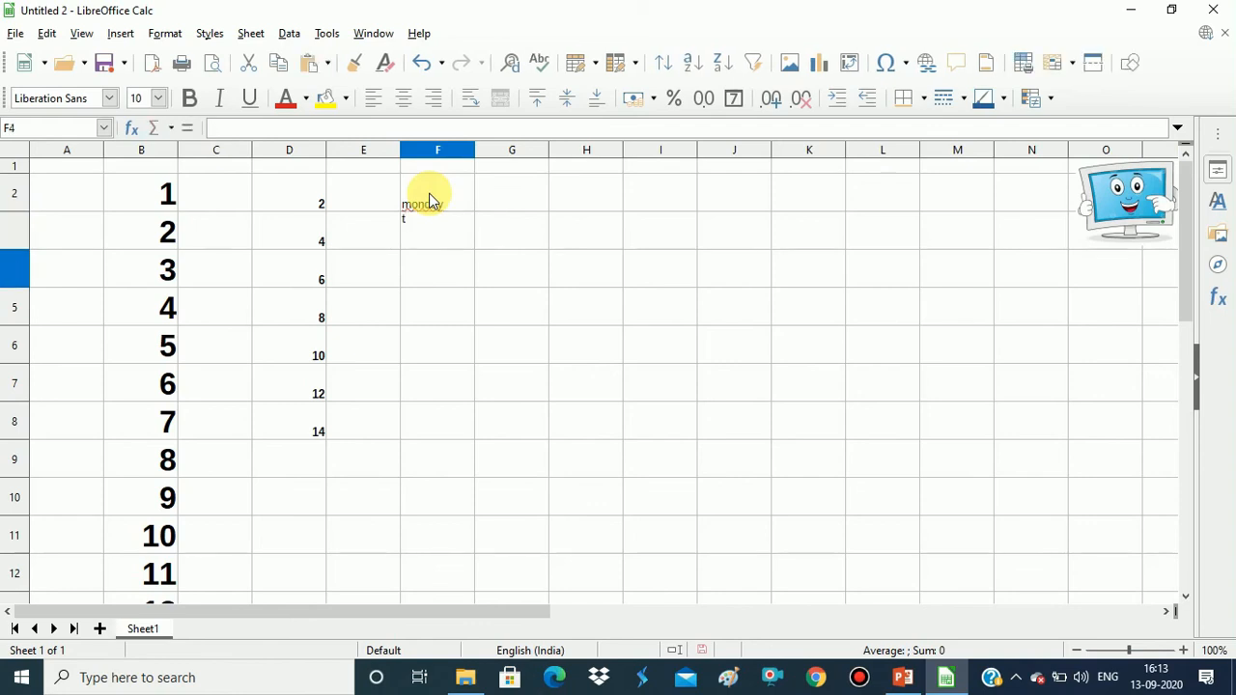
type("tuesday")
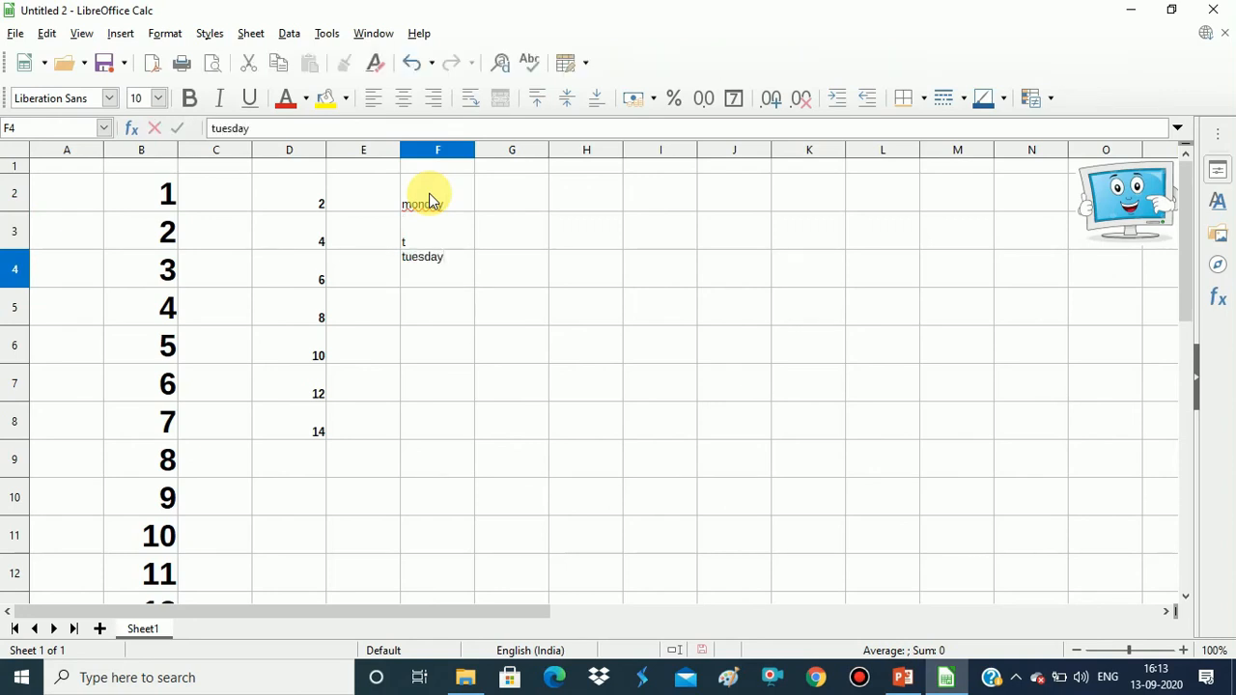
left_click(431, 236)
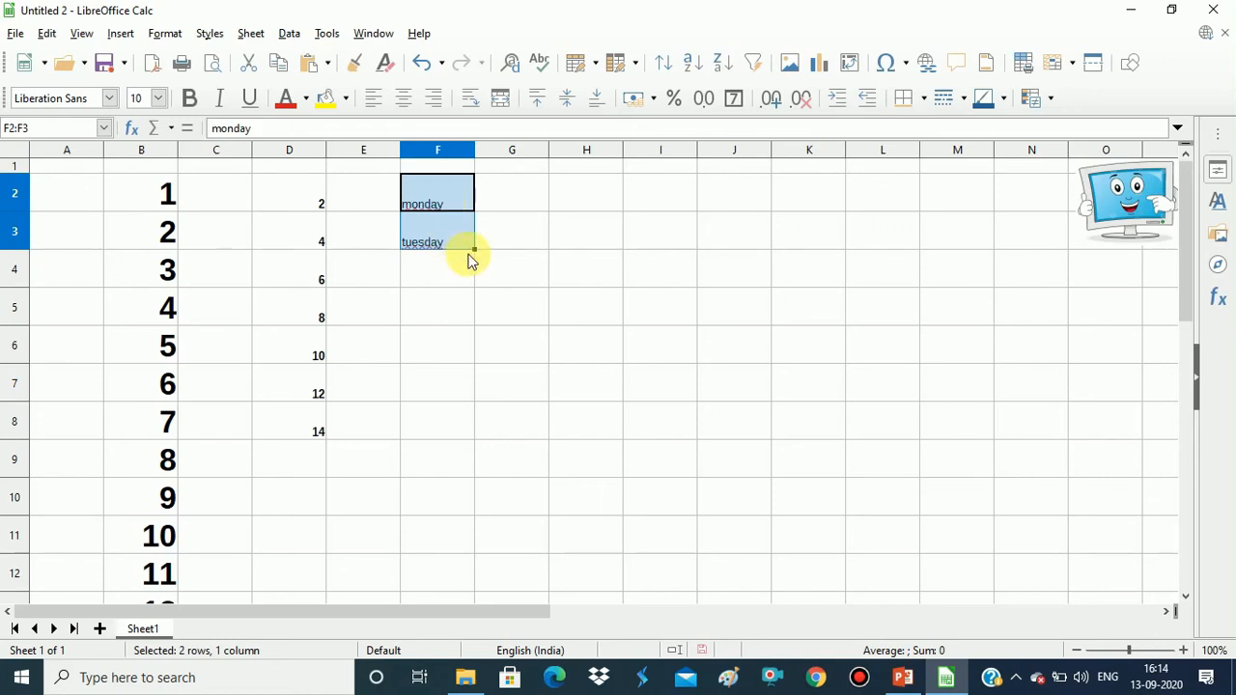
left_click_drag(474, 249, 468, 471)
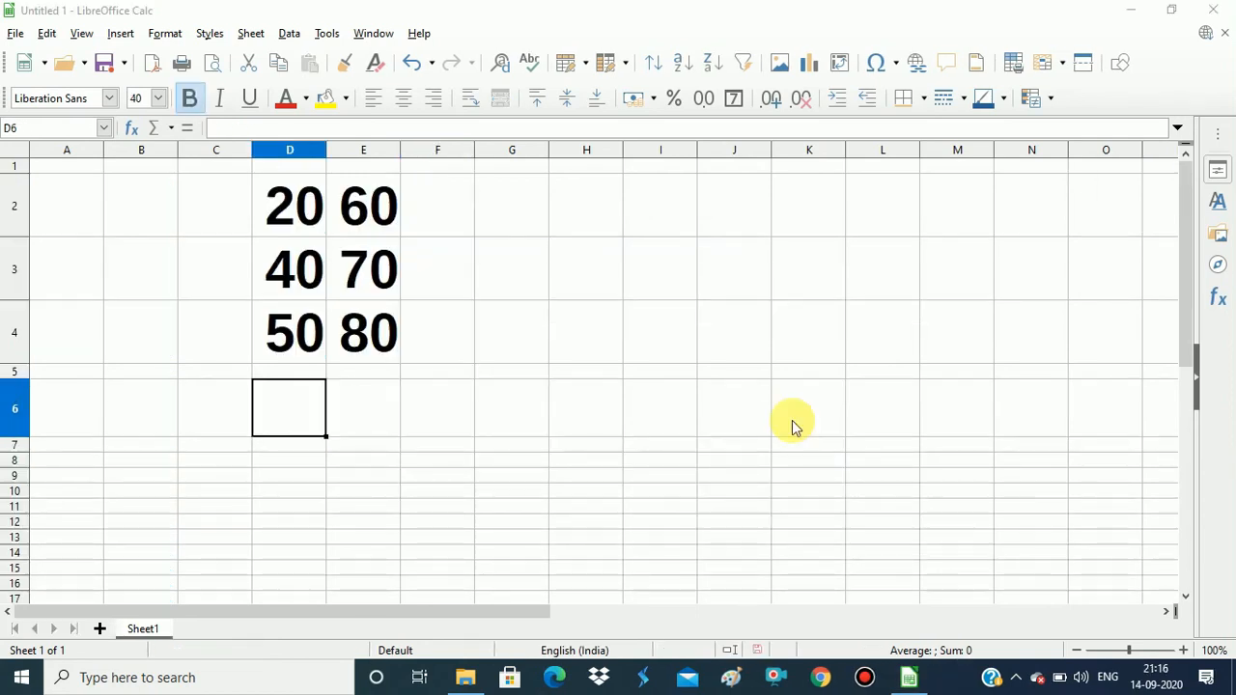
left_click(285, 235)
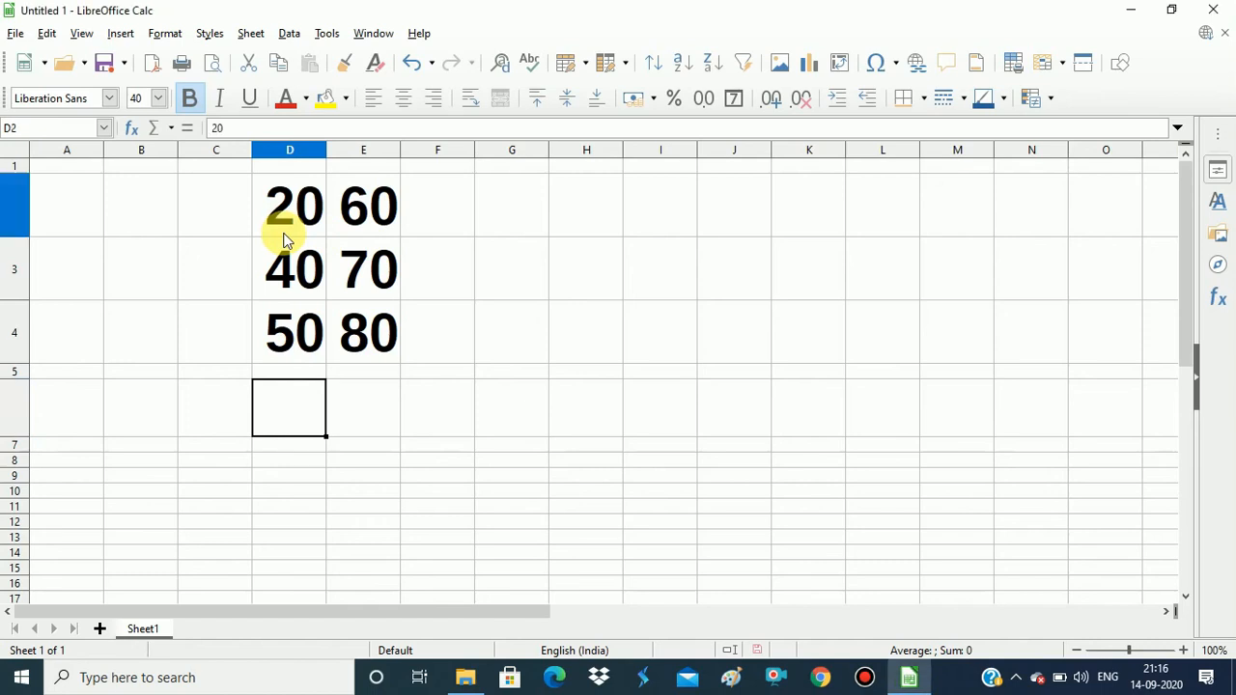
left_click(287, 278)
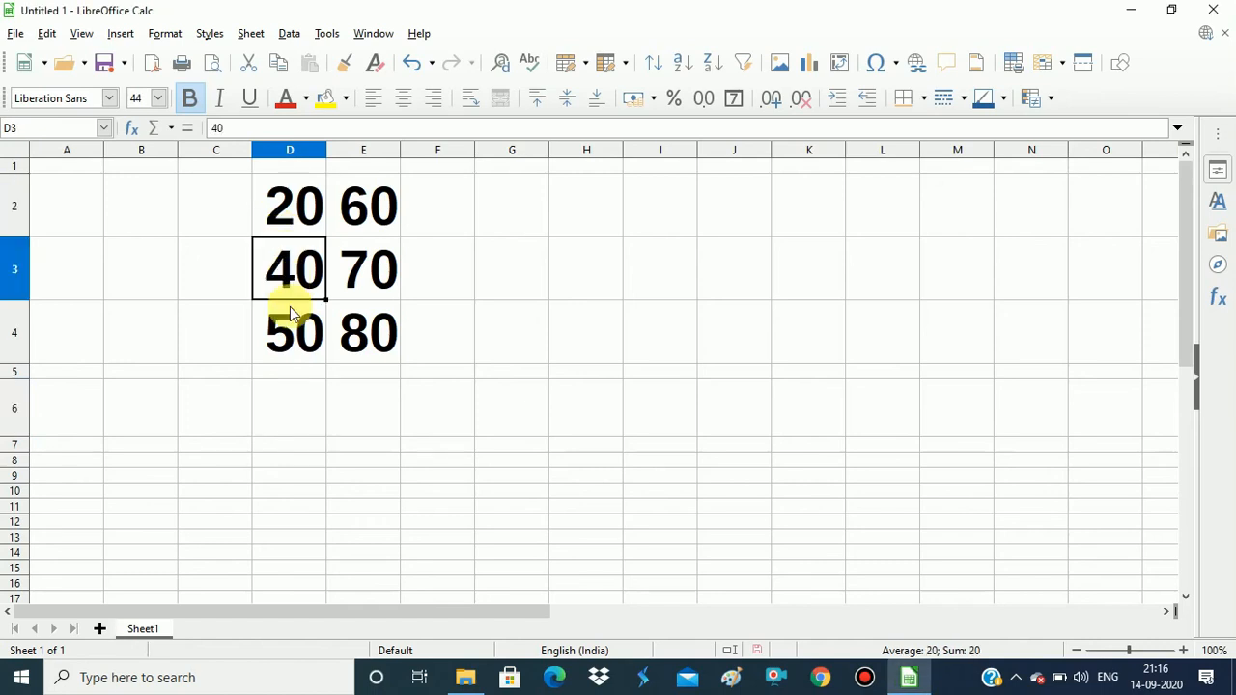
left_click(294, 343)
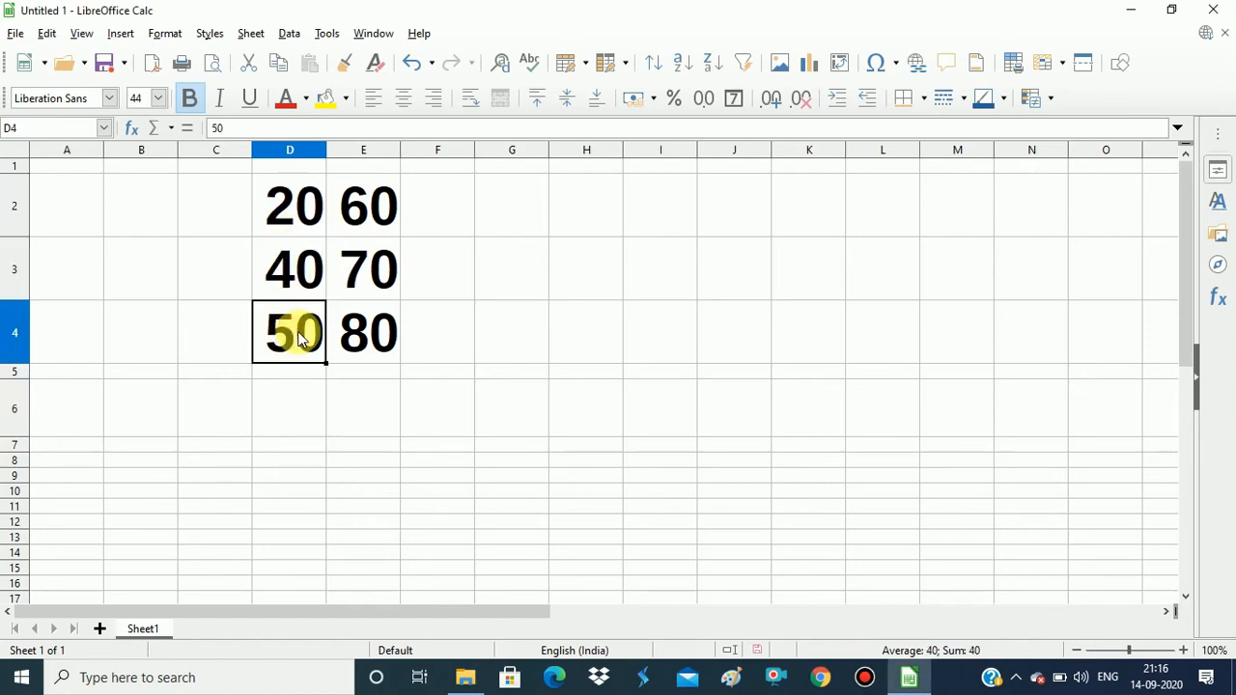
left_click(359, 246)
left_click(359, 221)
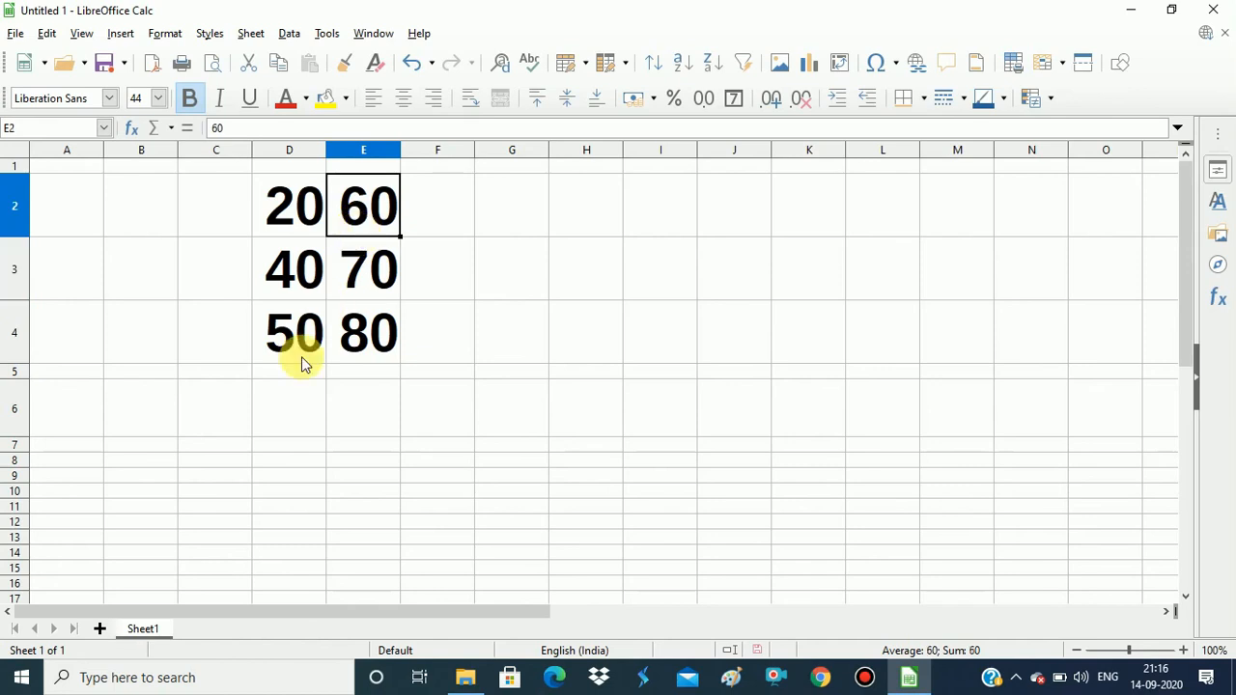
Enter the formula =sum(D2:D4) in D6 and widen column D to fit its content
left_click(288, 405)
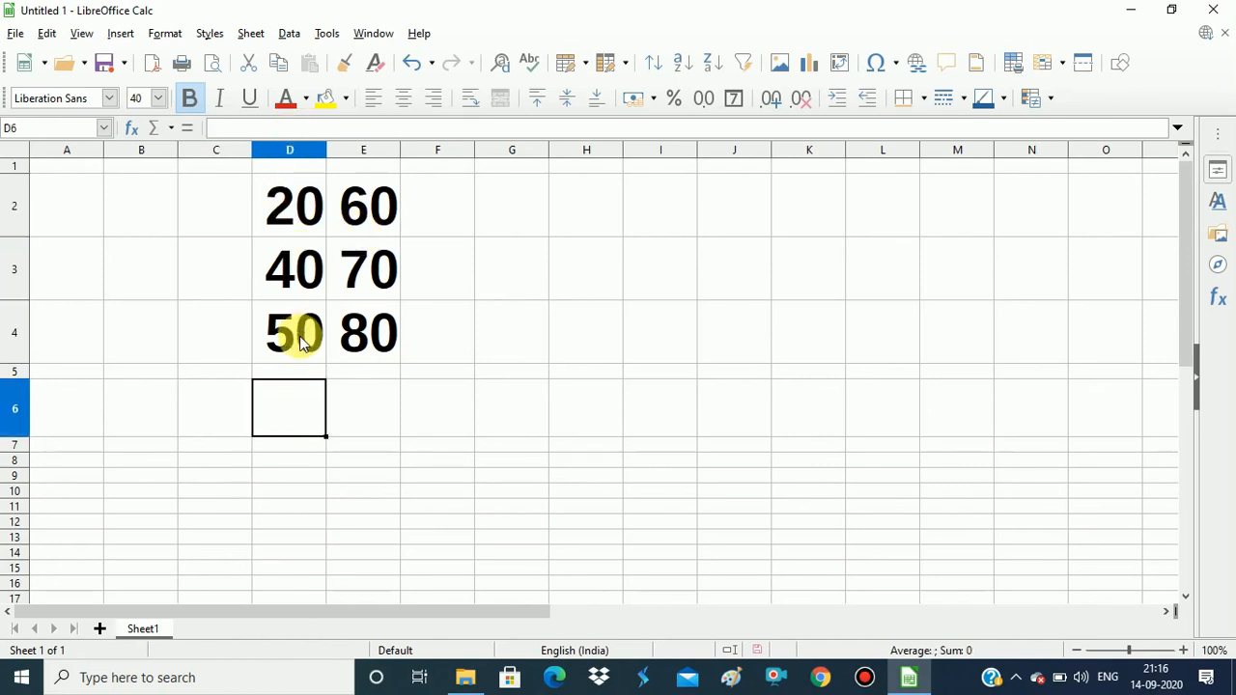
double_click(290, 426)
type("=")
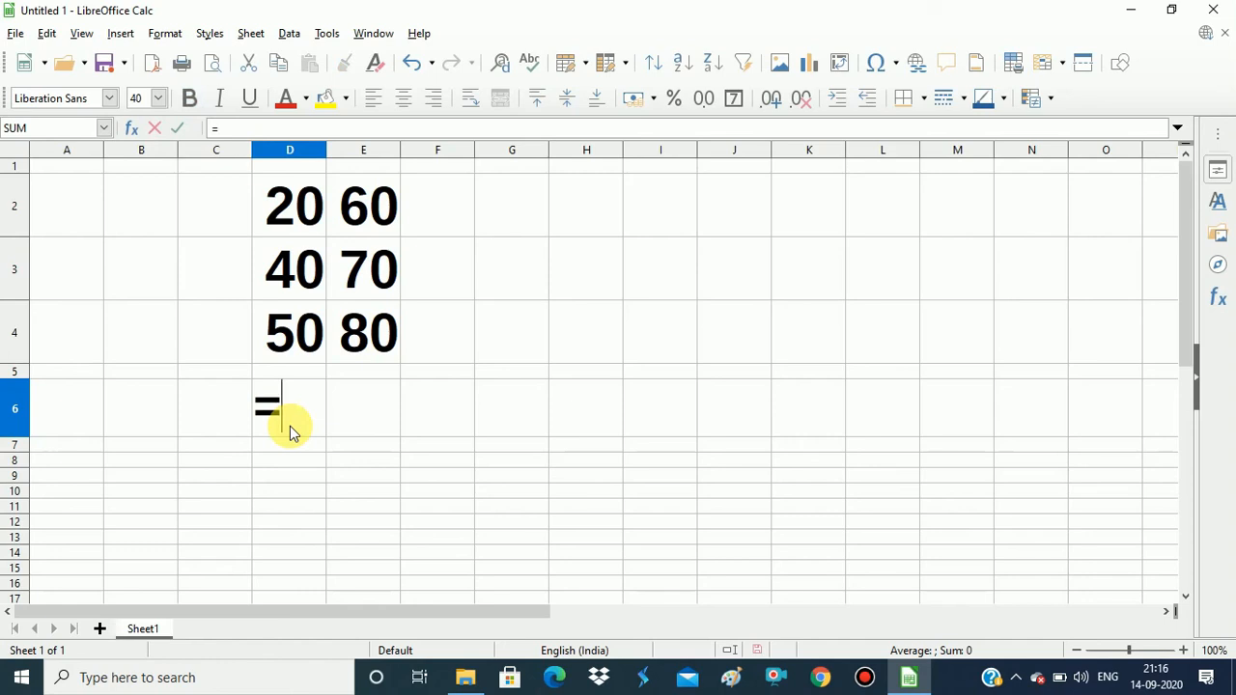
type("sum")
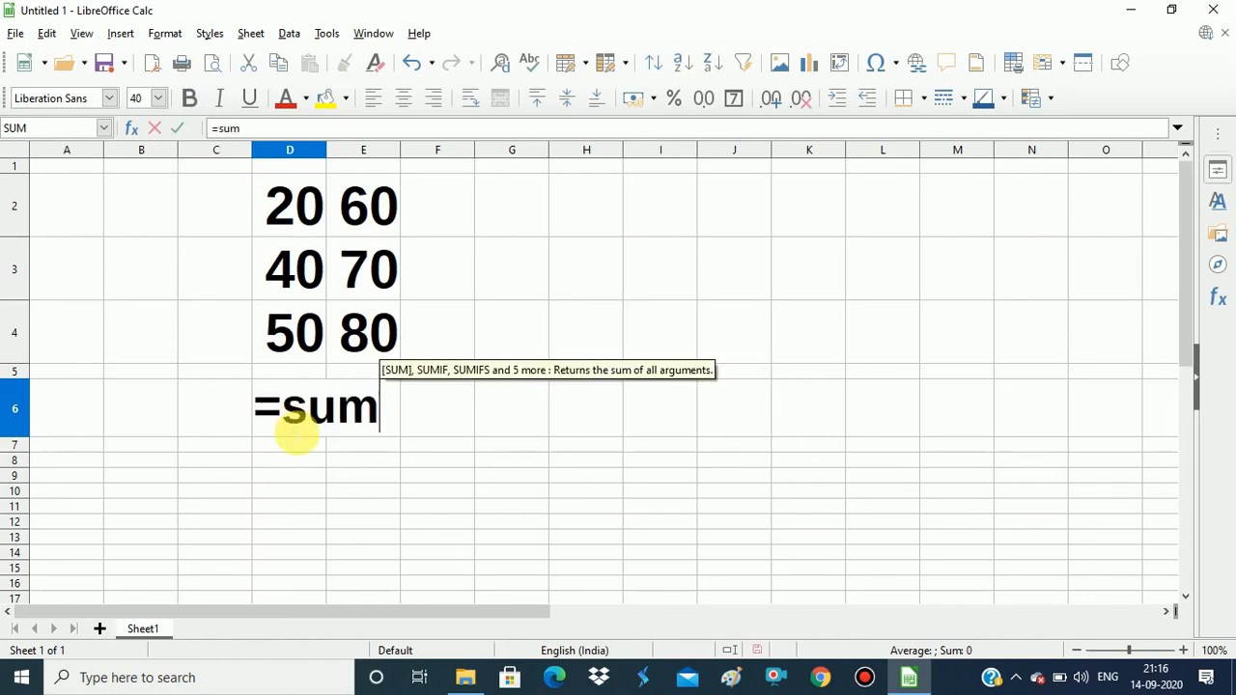
type("(")
left_click_drag(273, 184, 281, 326)
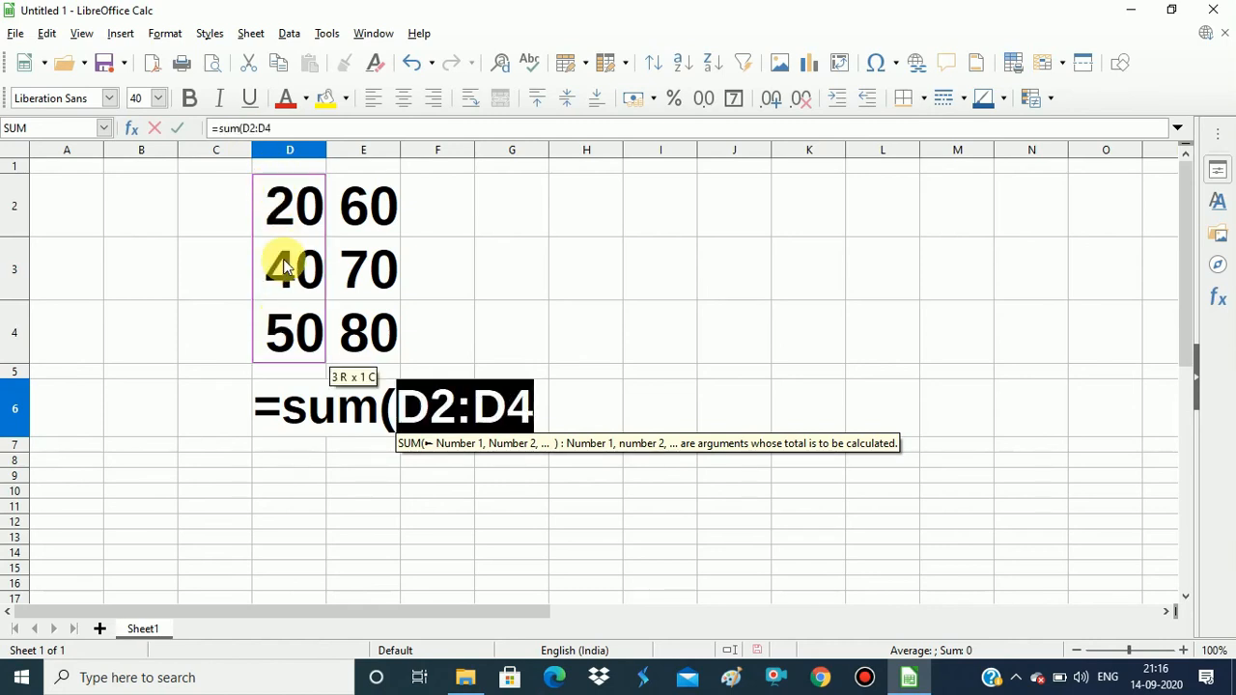
type(")")
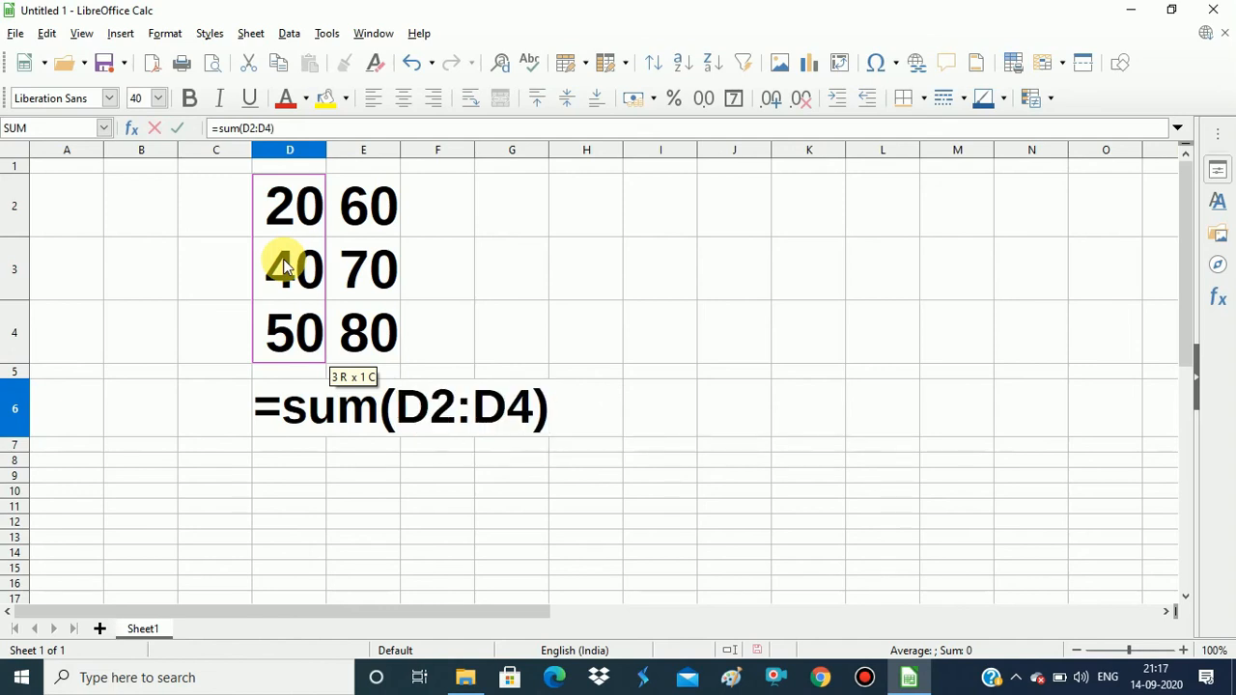
key("Return")
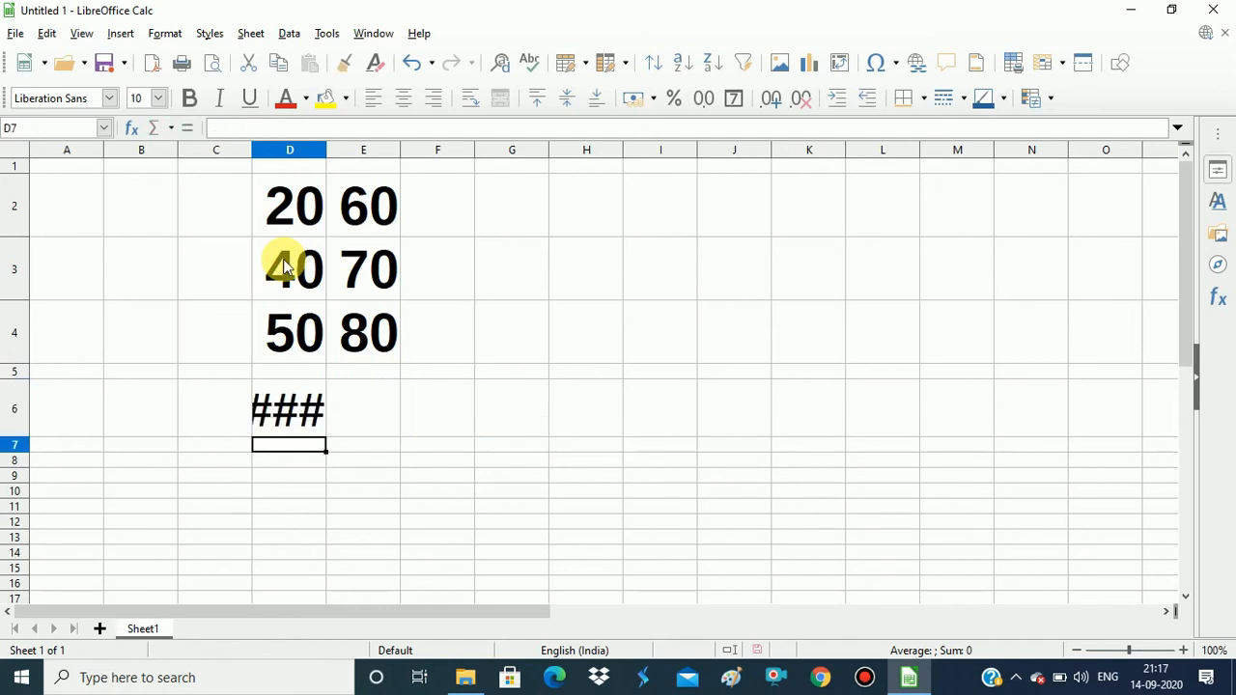
double_click(336, 150)
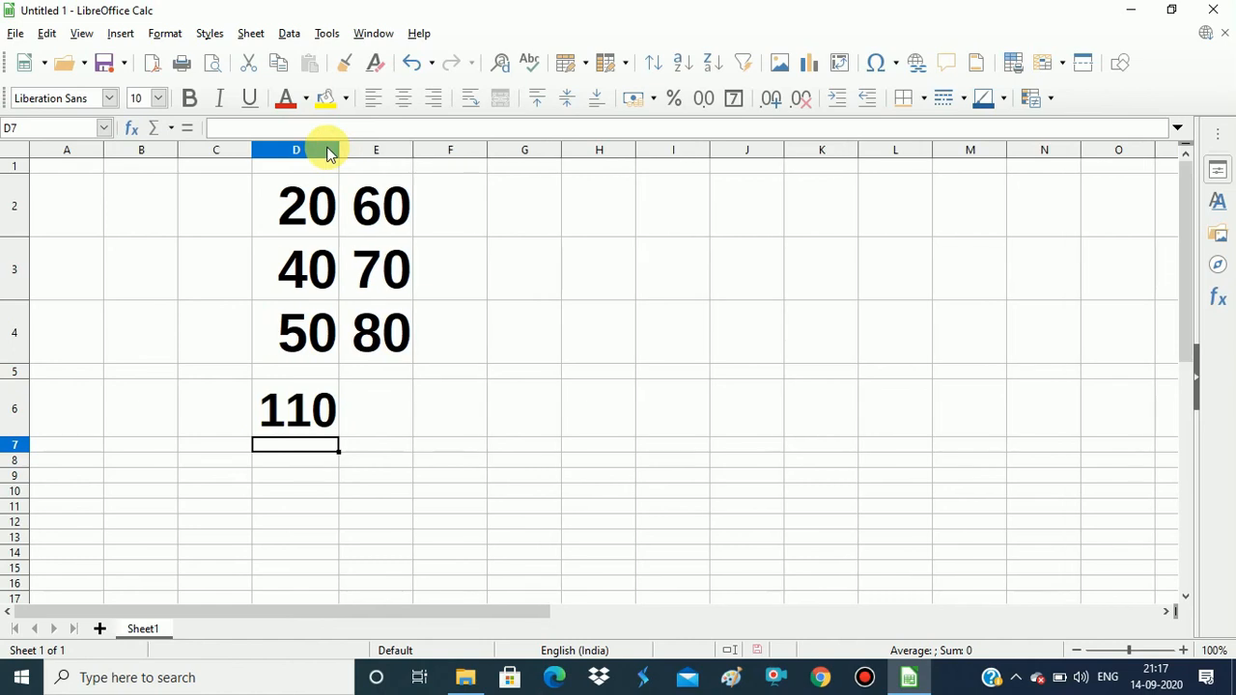
Extend the sum formula from D6 to E6, widen column E to fit its content, and reselect D6
left_click(302, 417)
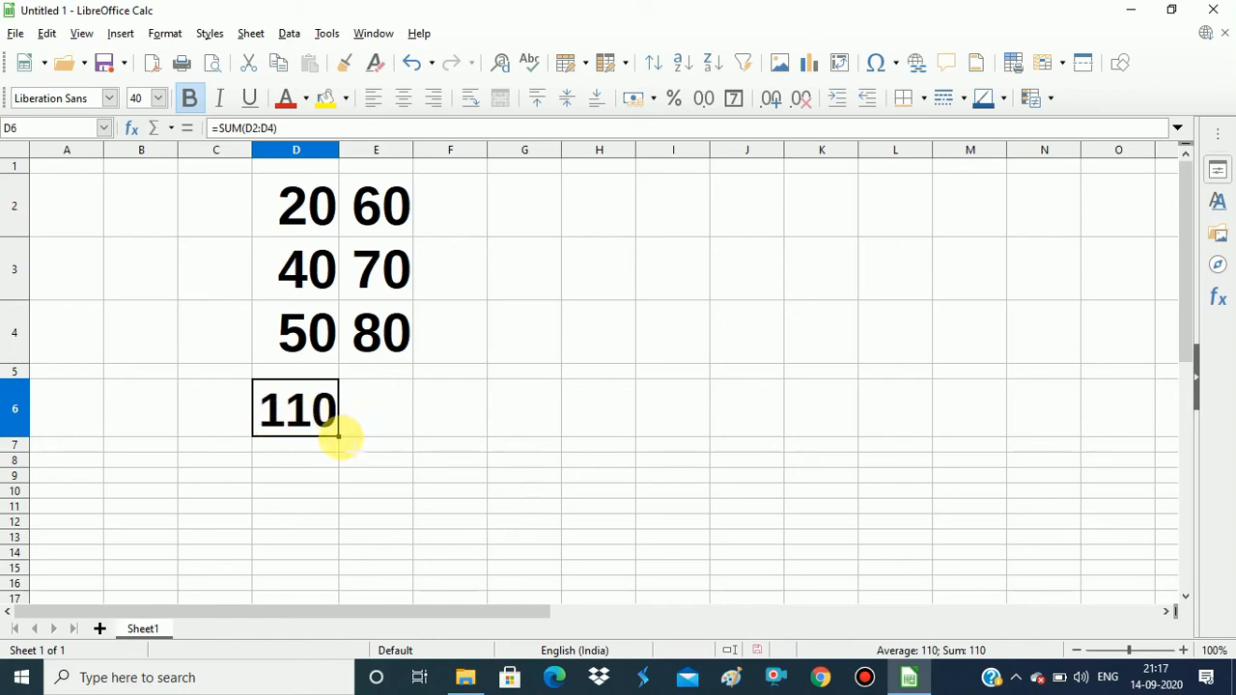
left_click_drag(338, 437, 424, 434)
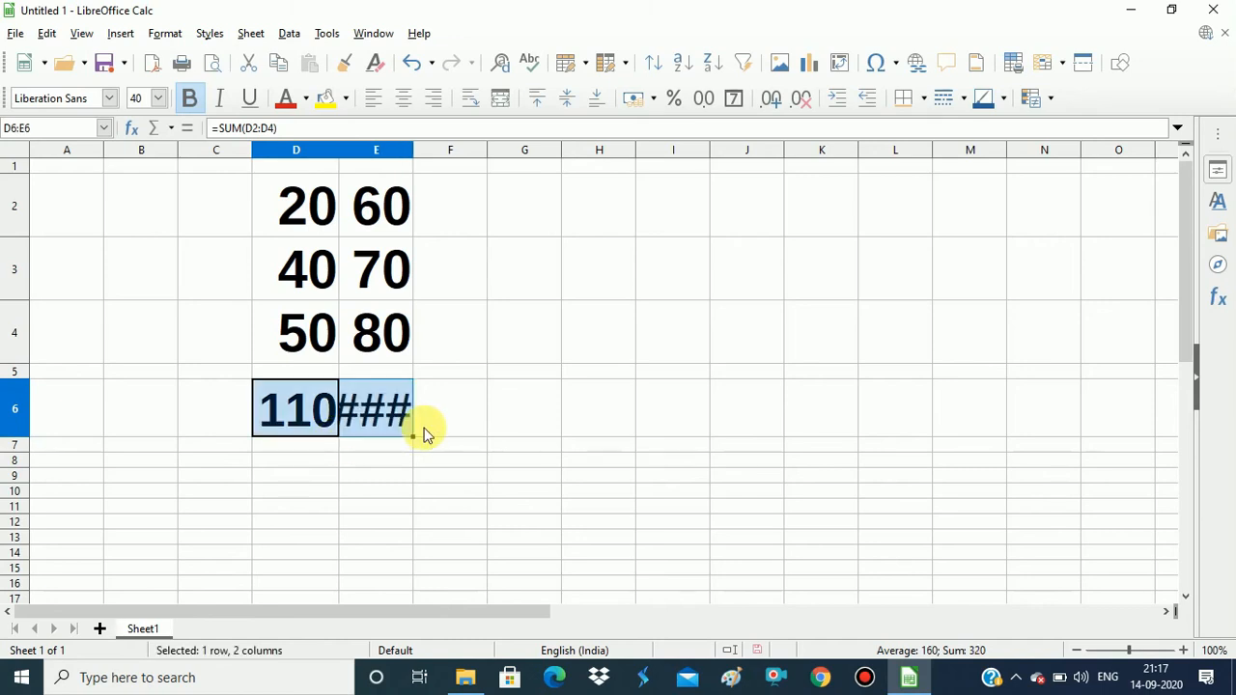
double_click(421, 151)
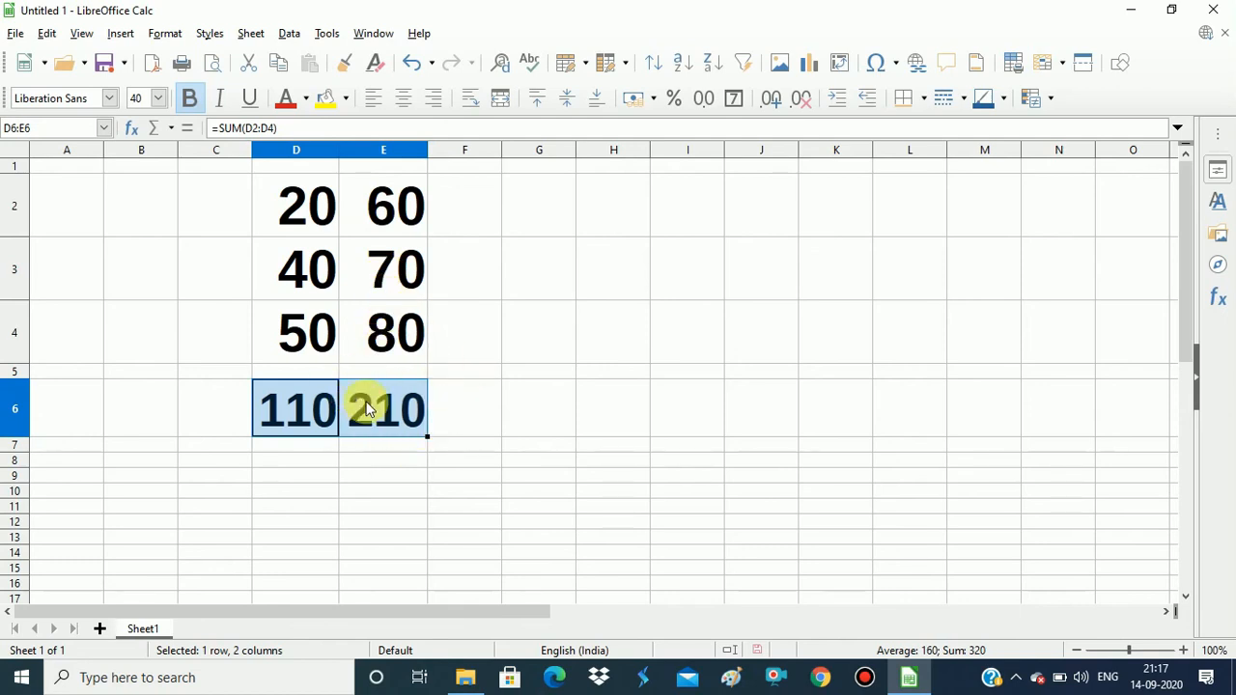
left_click(510, 345)
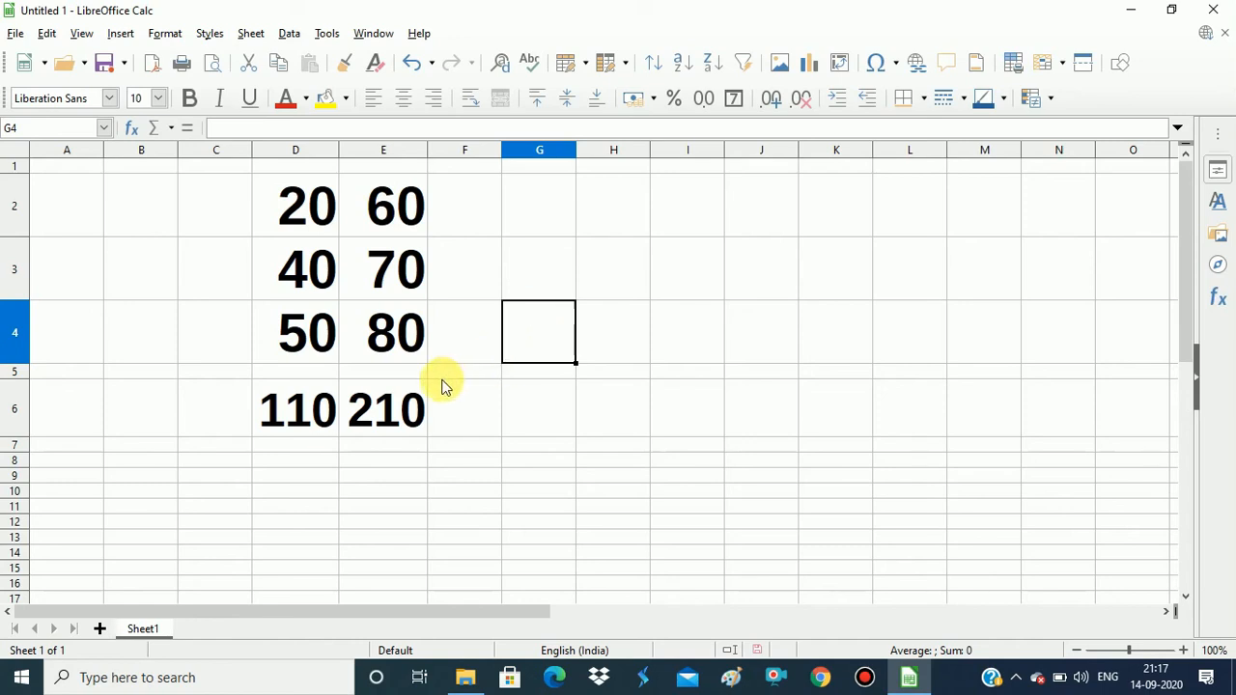
left_click(311, 414)
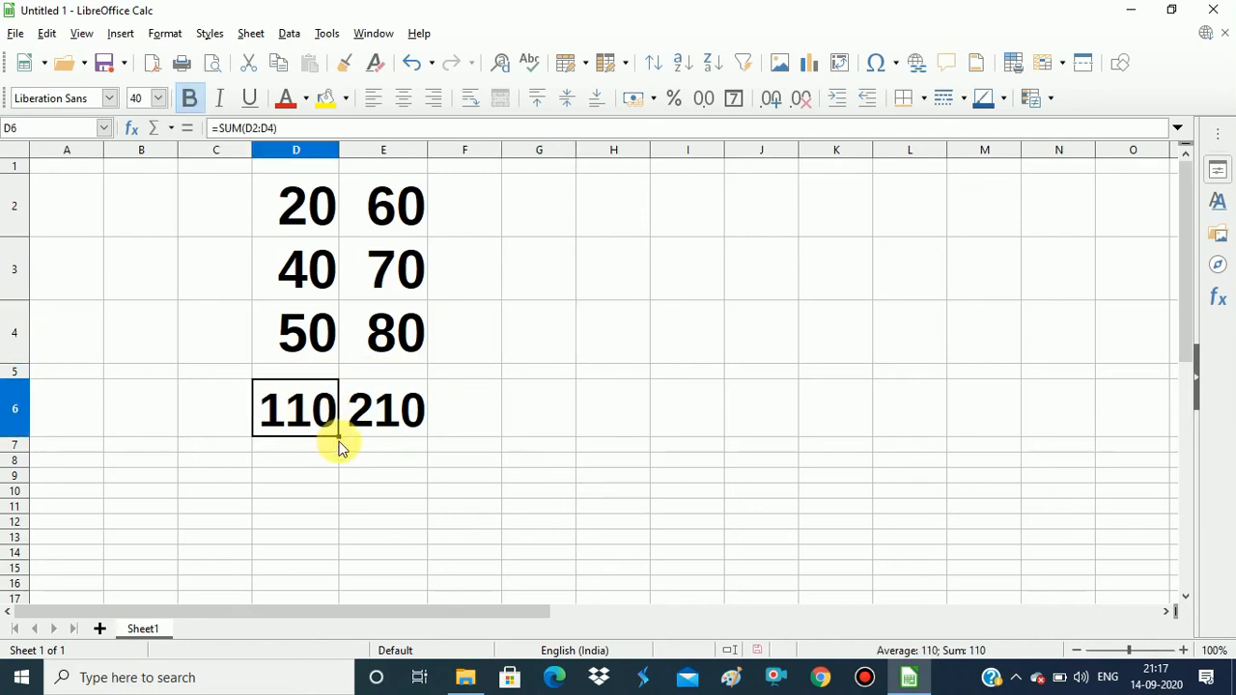